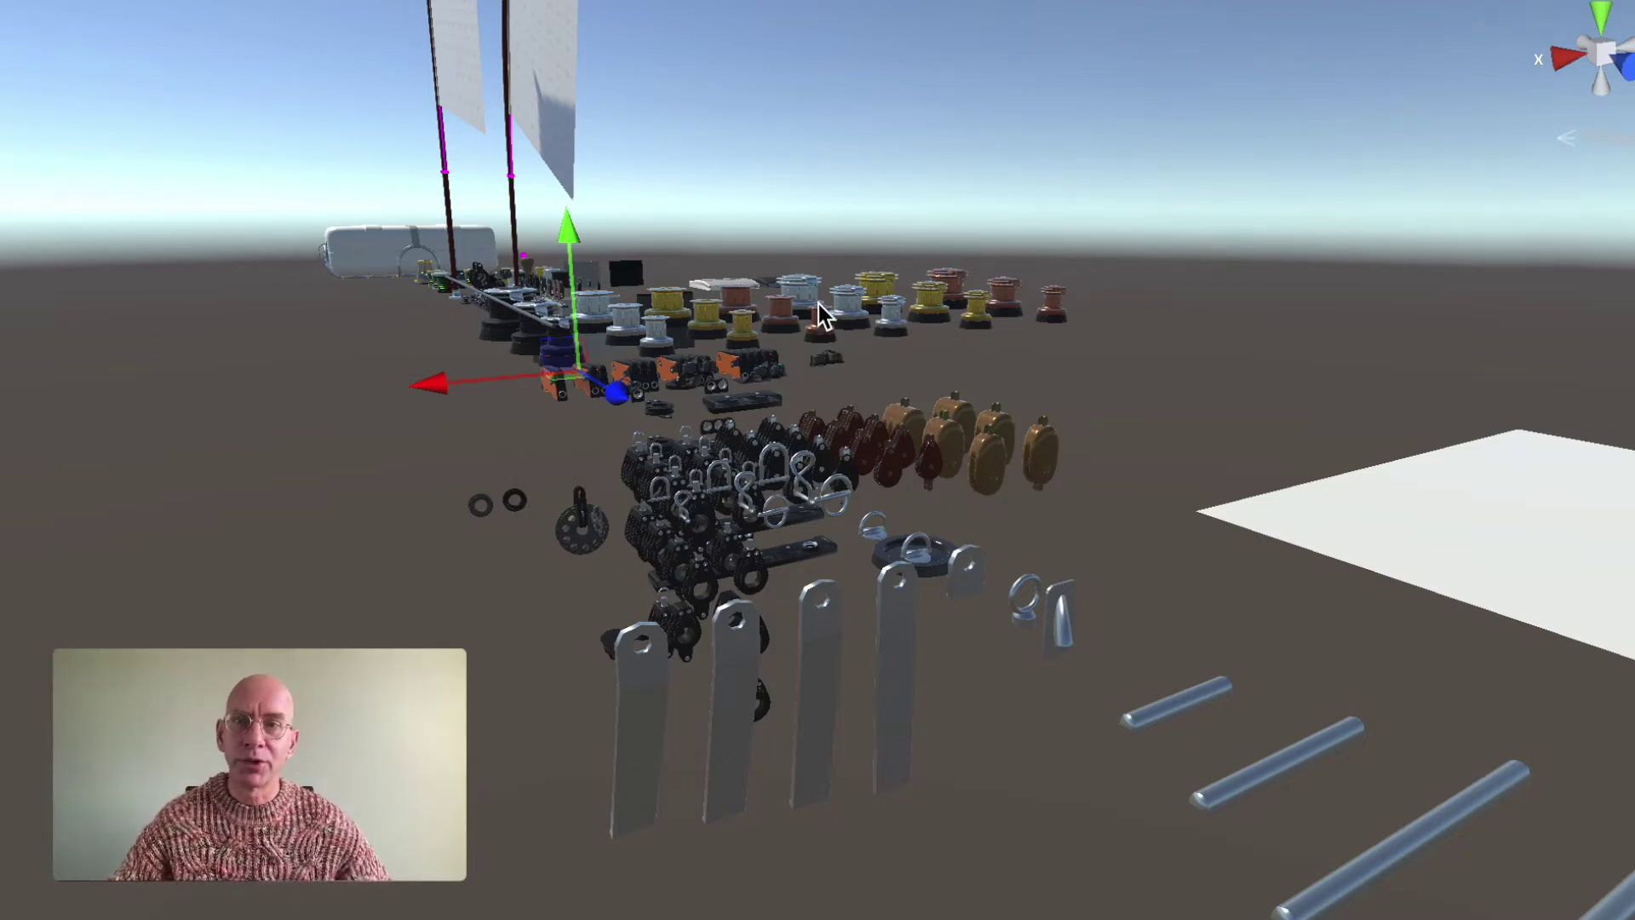
Step: Survey the sailing hardware models in the scene, including the winches, blocks, rope spools, cleats and masts
{"action": "middle_click_drag", "start_coordinate": [821, 305], "coordinate": [820, 340]}
{"action": "right_click_drag", "start_coordinate": [702, 353], "coordinate": [1193, 536]}
{"action": "middle_click_drag", "start_coordinate": [828, 392], "coordinate": [1576, 379]}
{"action": "right_click_drag", "start_coordinate": [903, 357], "coordinate": [1020, 258]}
{"action": "middle_click_drag", "start_coordinate": [1020, 257], "coordinate": [1444, 260]}
{"action": "middle_click_drag", "start_coordinate": [629, 167], "coordinate": [764, 155]}
{"action": "right_click_drag", "start_coordinate": [764, 155], "coordinate": [596, 226]}
{"action": "middle_click_drag", "start_coordinate": [783, 299], "coordinate": [843, 270]}
{"action": "left_click_drag", "start_coordinate": [664, 315], "coordinate": [843, 317], "text": "alt"}
{"action": "middle_click_drag", "start_coordinate": [724, 277], "coordinate": [963, 239]}
{"action": "right_click_drag", "start_coordinate": [656, 243], "coordinate": [719, 280]}
{"action": "middle_click_drag", "start_coordinate": [719, 280], "coordinate": [960, 226]}
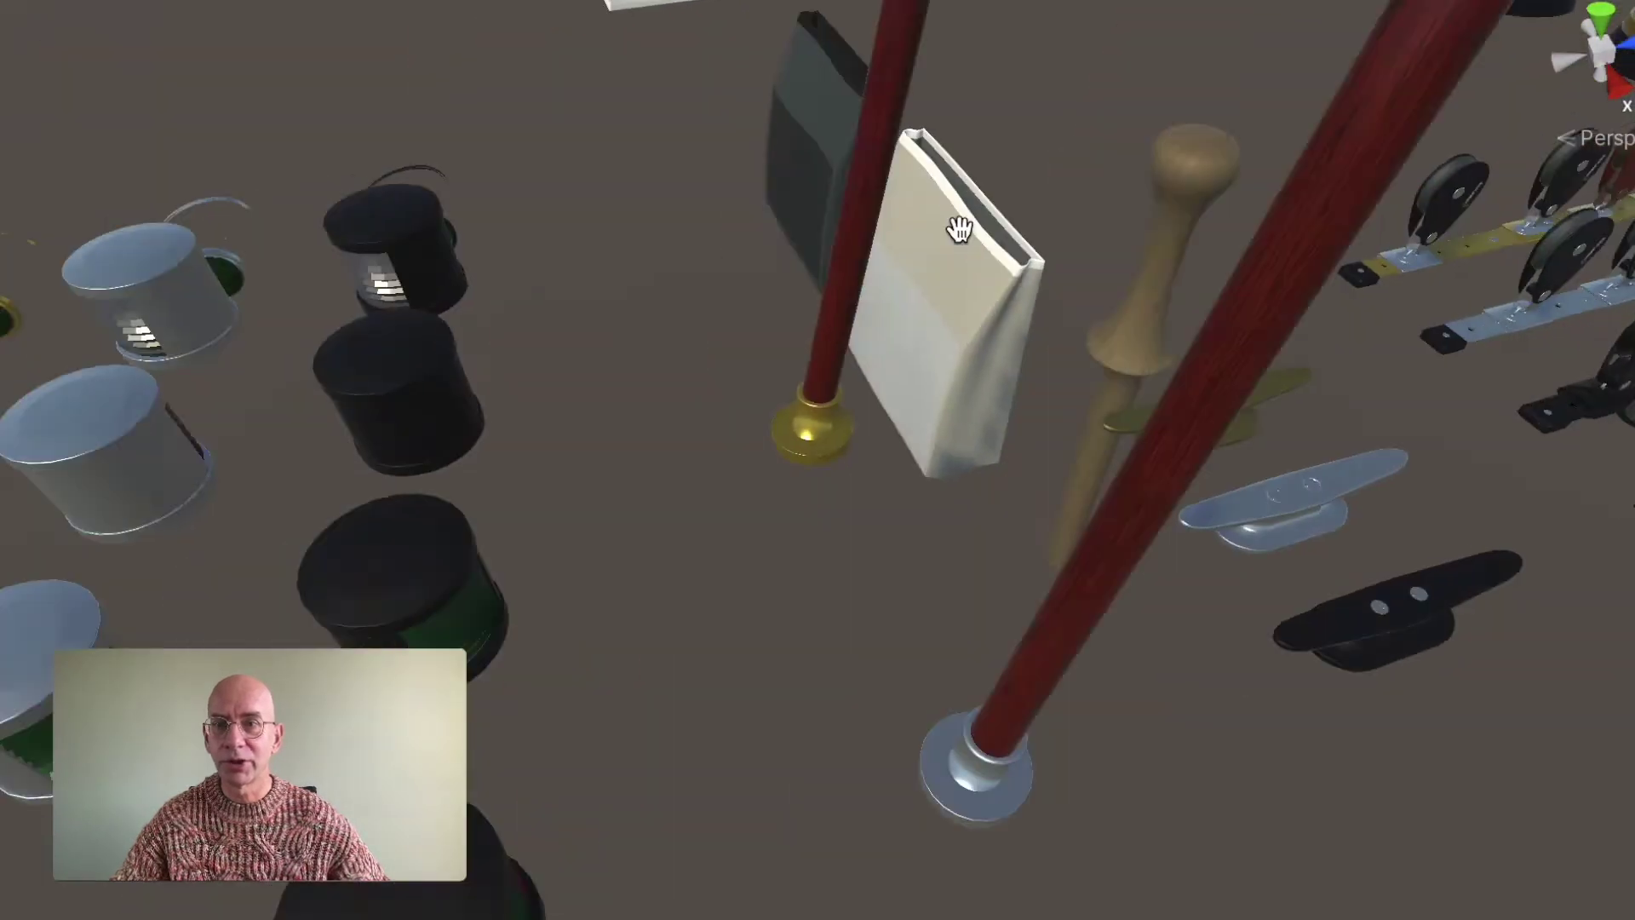
{"action": "right_click_drag", "start_coordinate": [960, 227], "coordinate": [357, 127]}
{"action": "middle_click_drag", "start_coordinate": [703, 181], "coordinate": [860, 242]}
{"action": "right_click_drag", "start_coordinate": [861, 242], "coordinate": [1240, 354]}
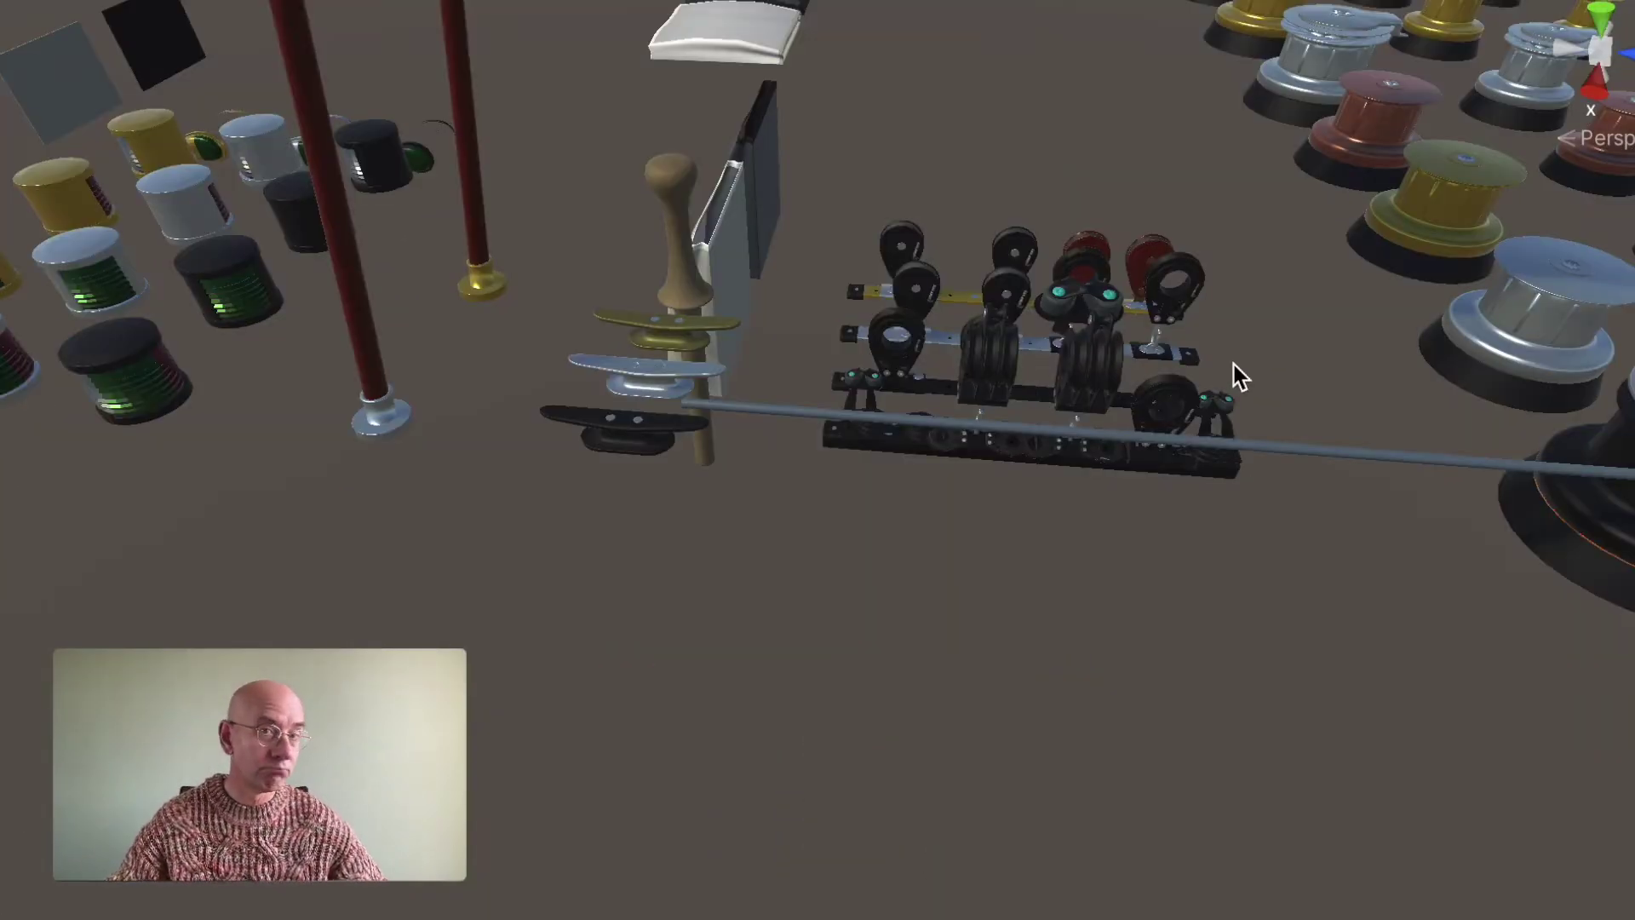
{"action": "scroll", "coordinate": [1233, 366], "scroll_direction": "down", "scroll_amount": 1}
{"action": "scroll", "coordinate": [1231, 381], "scroll_direction": "down", "scroll_amount": 3}
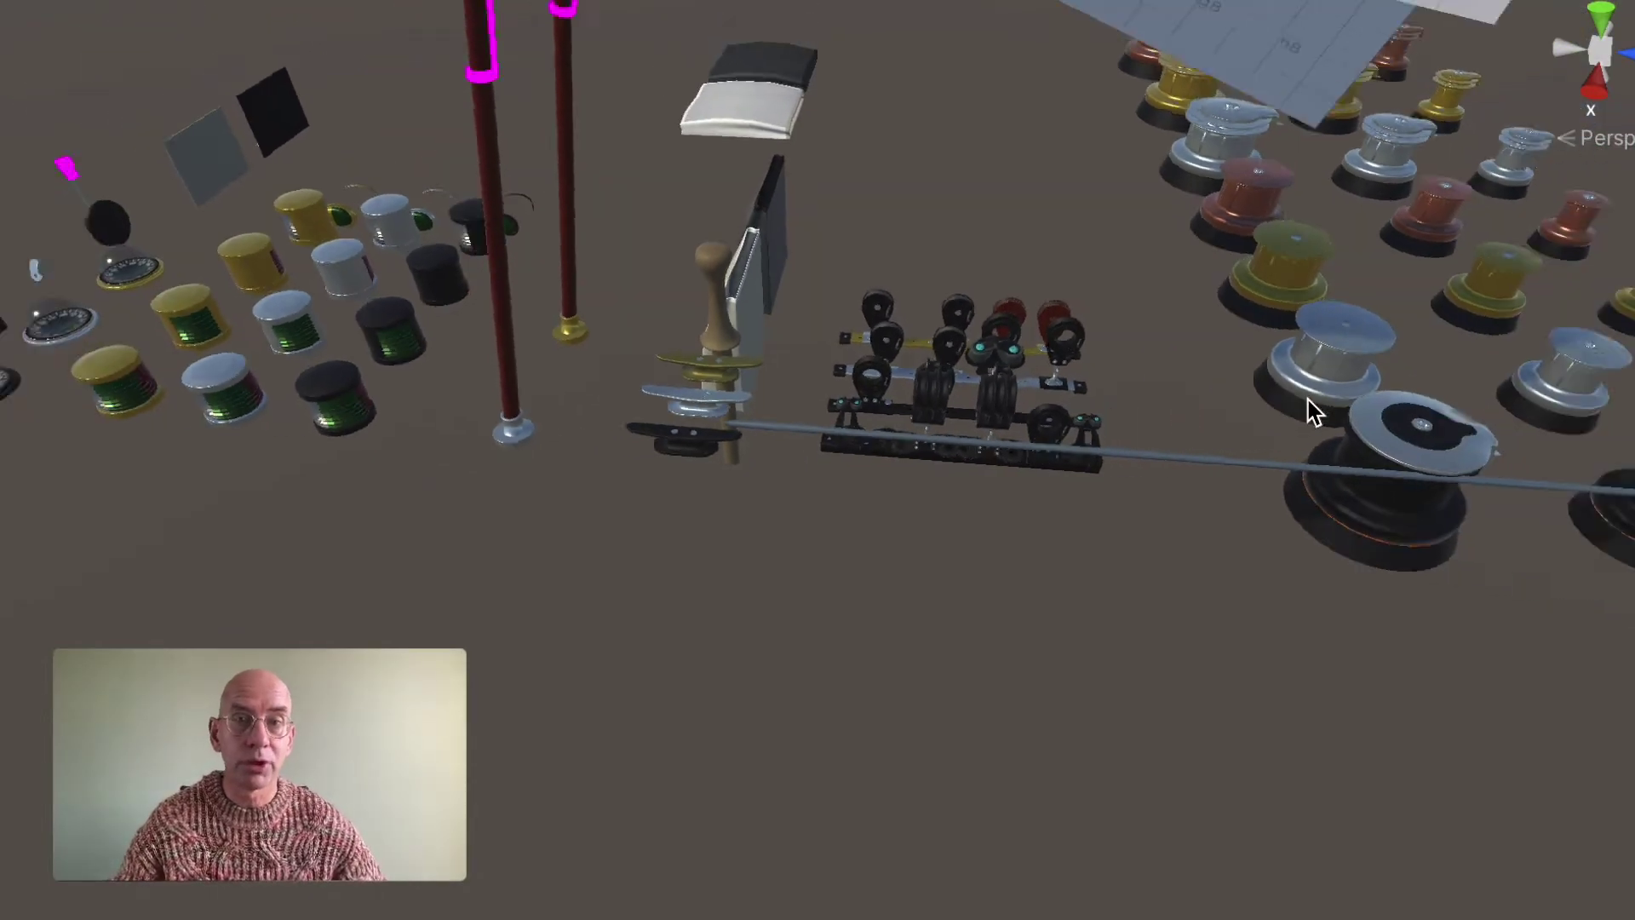
{"action": "middle_click_drag", "start_coordinate": [1308, 400], "coordinate": [993, 335]}
{"action": "right_click_drag", "start_coordinate": [993, 335], "coordinate": [1194, 391]}
{"action": "middle_click_drag", "start_coordinate": [1193, 390], "coordinate": [1065, 412]}
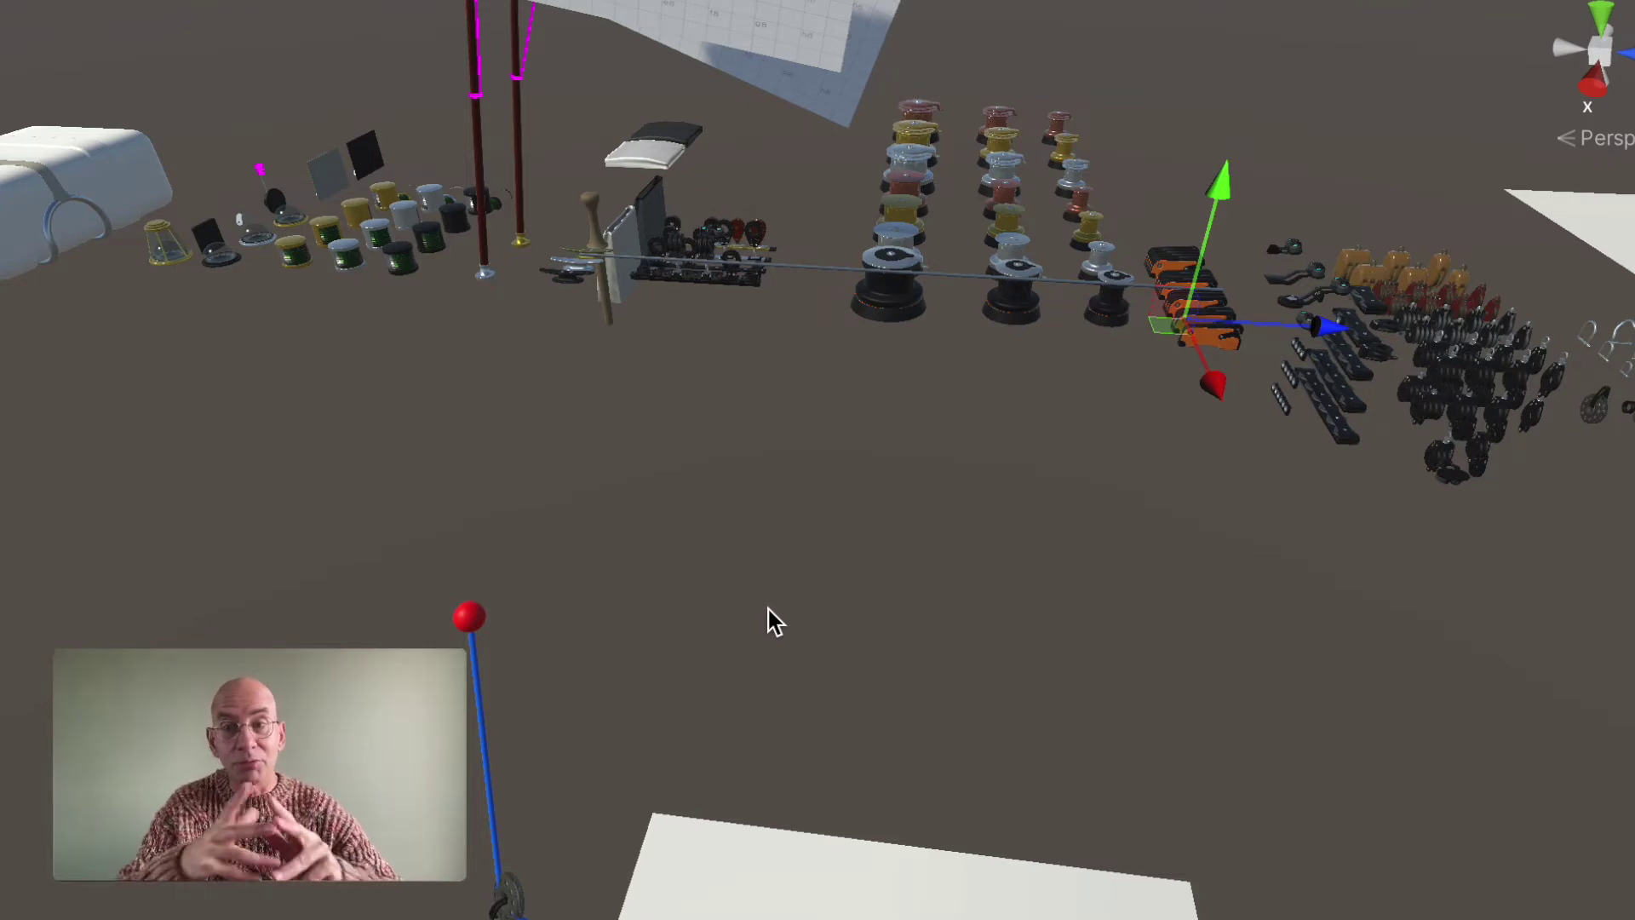
Step: Rotate the black loop that holds the round ring block at the bend of the blue rope
{"action": "middle_click_drag", "start_coordinate": [769, 607], "coordinate": [767, 573]}
{"action": "right_click_drag", "start_coordinate": [767, 573], "coordinate": [898, 412]}
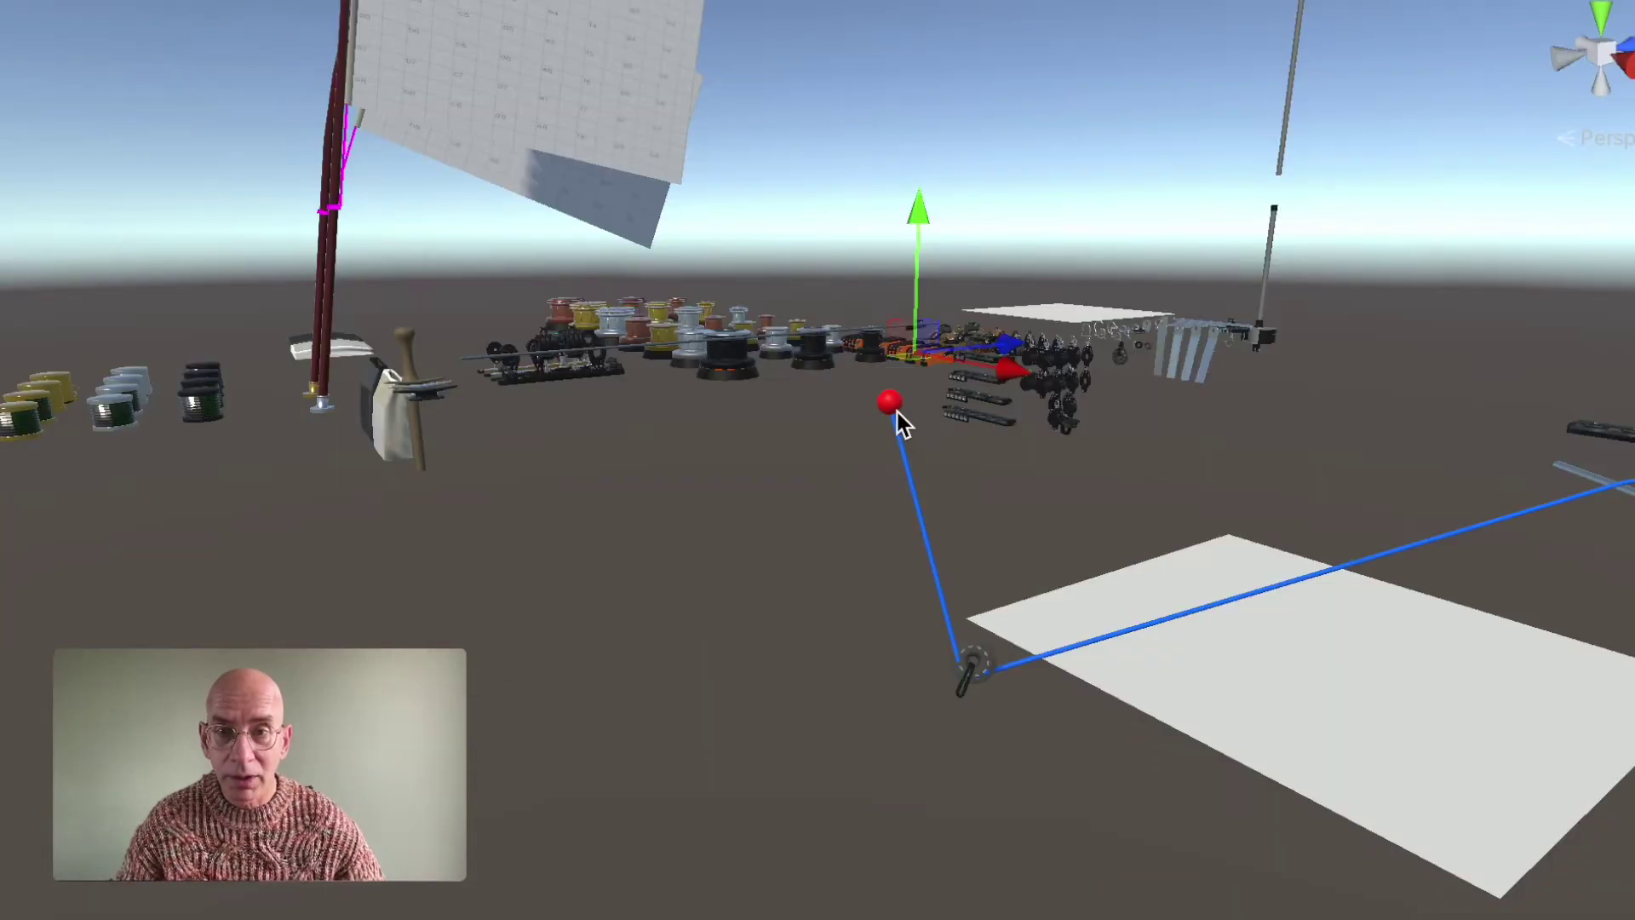
{"action": "key", "text": "f"}
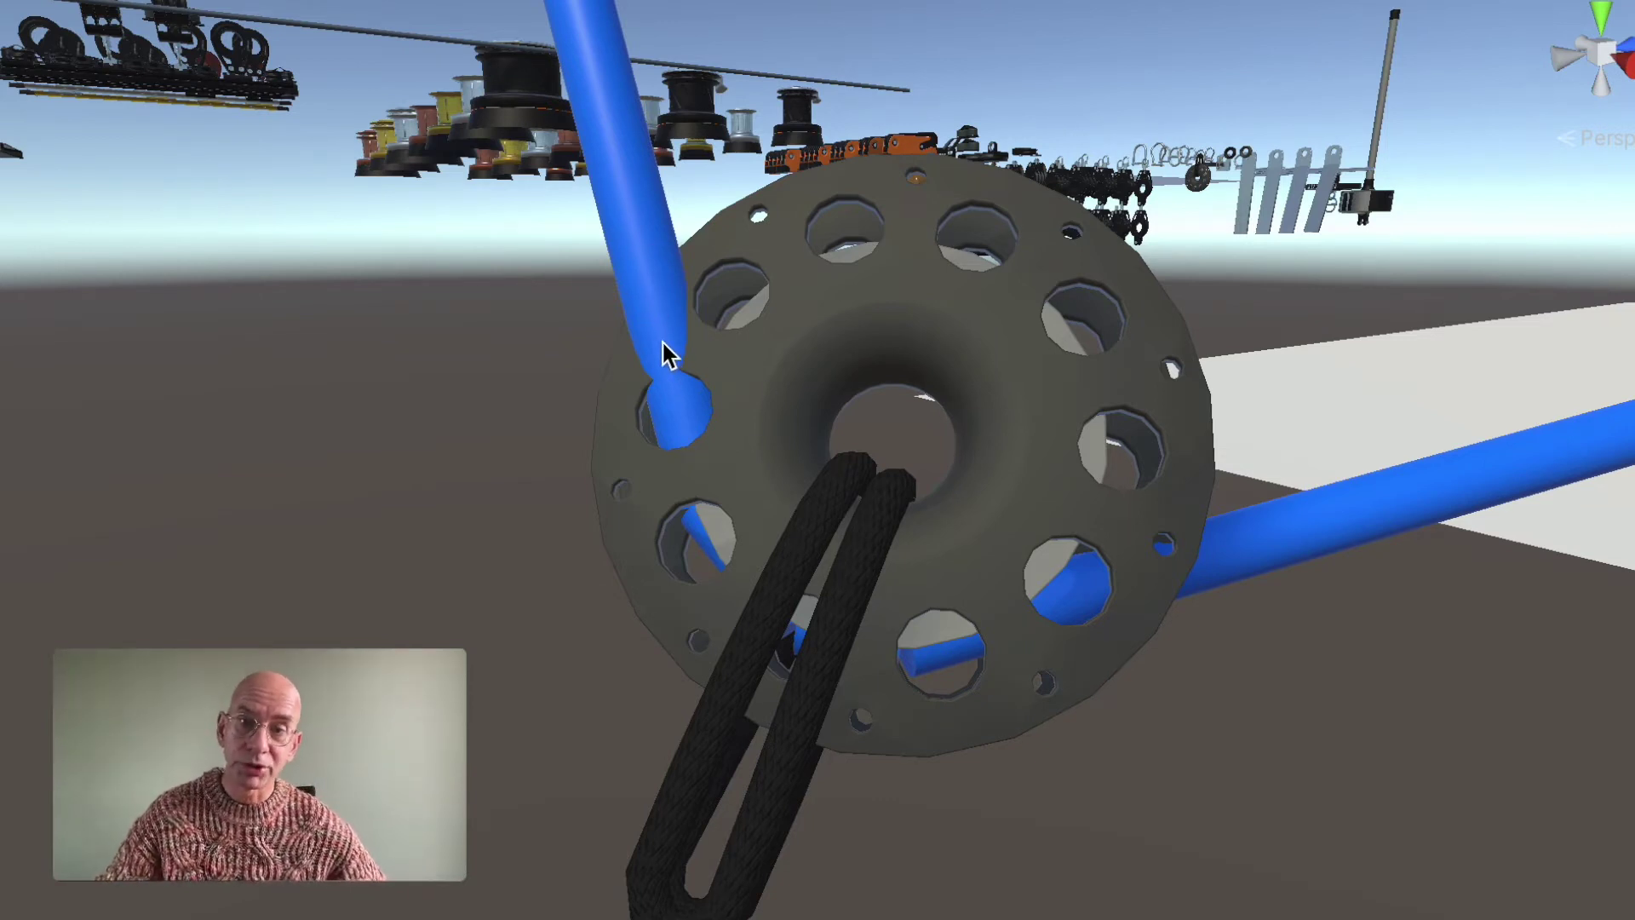
{"action": "left_click", "coordinate": [801, 539]}
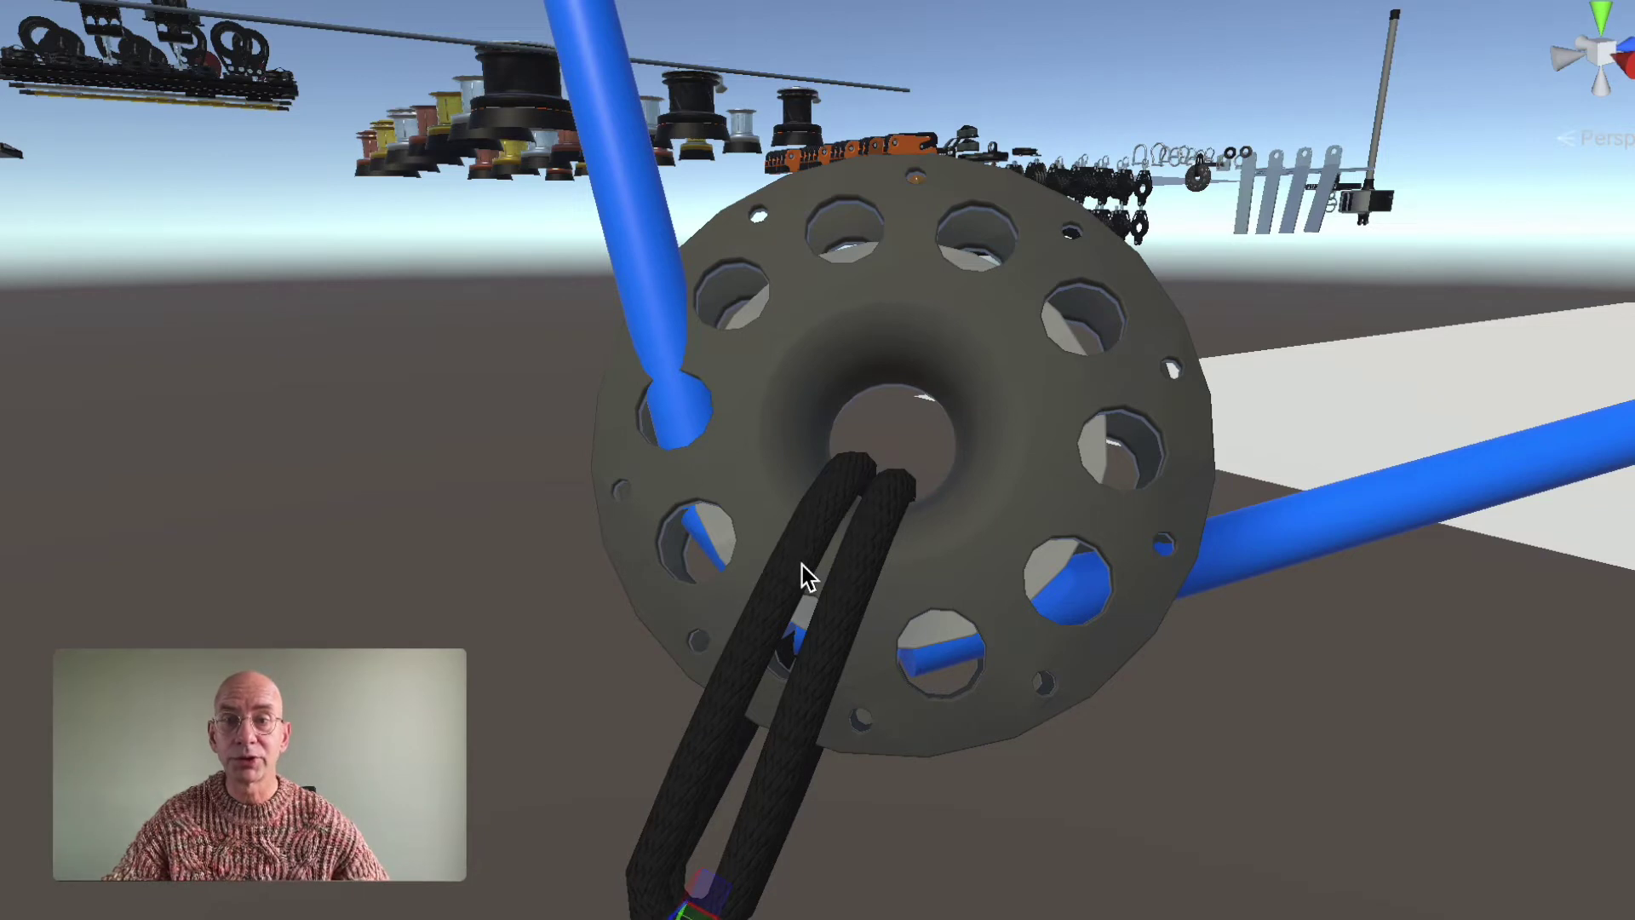
{"action": "scroll", "coordinate": [804, 575], "scroll_direction": "down", "scroll_amount": 1}
{"action": "left_click_drag", "start_coordinate": [788, 571], "coordinate": [799, 565], "text": "alt"}
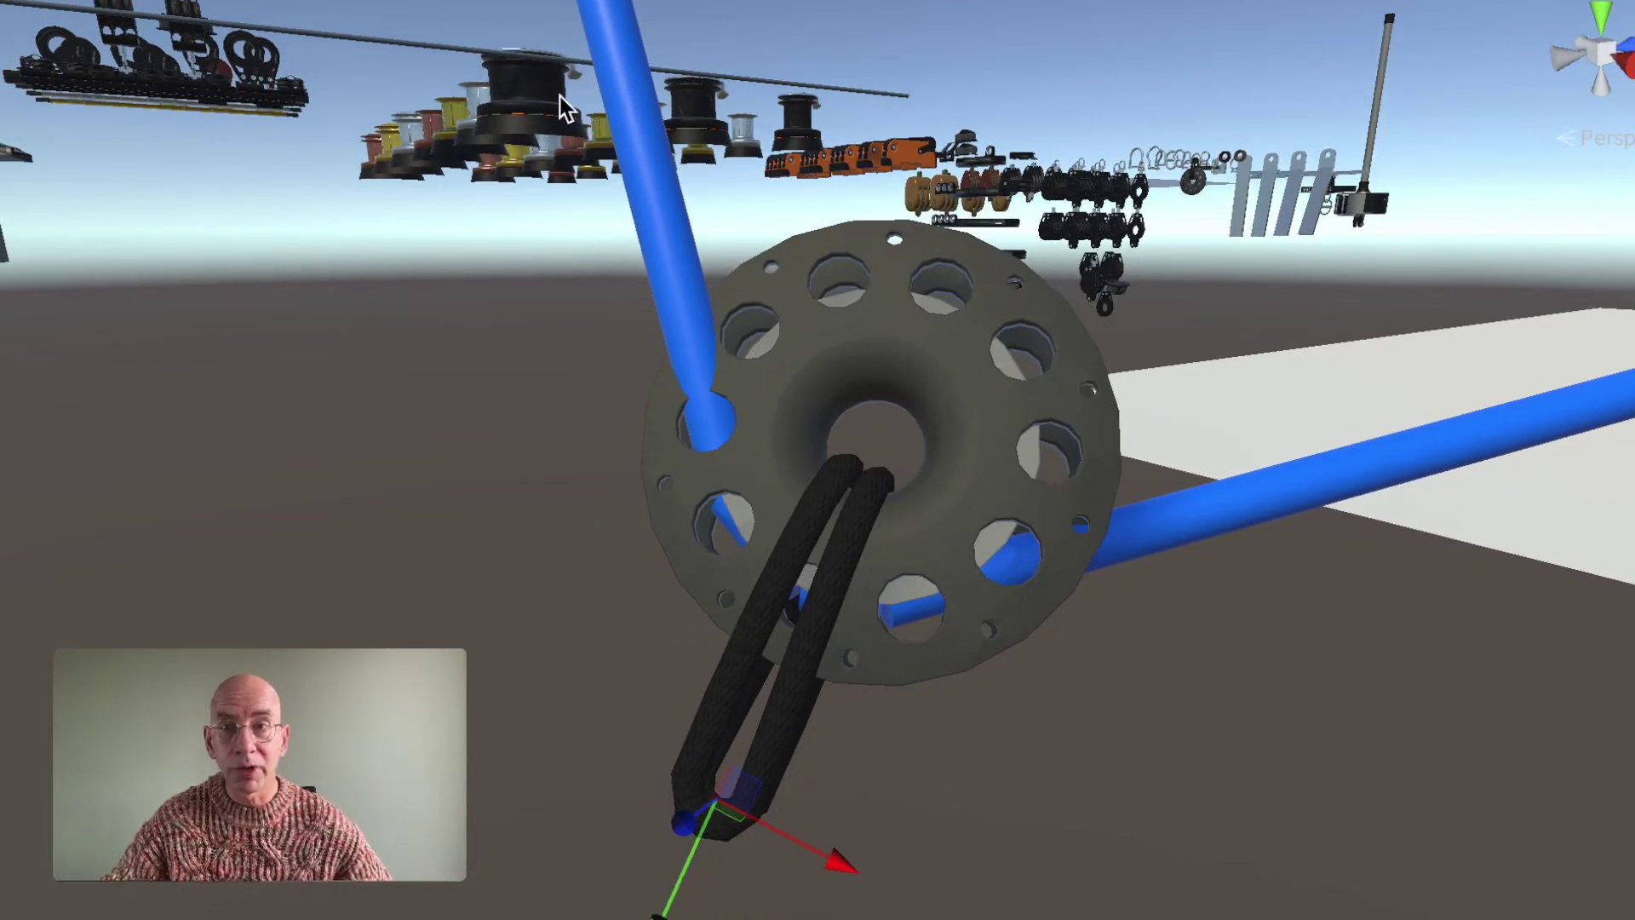
{"action": "key", "text": "e"}
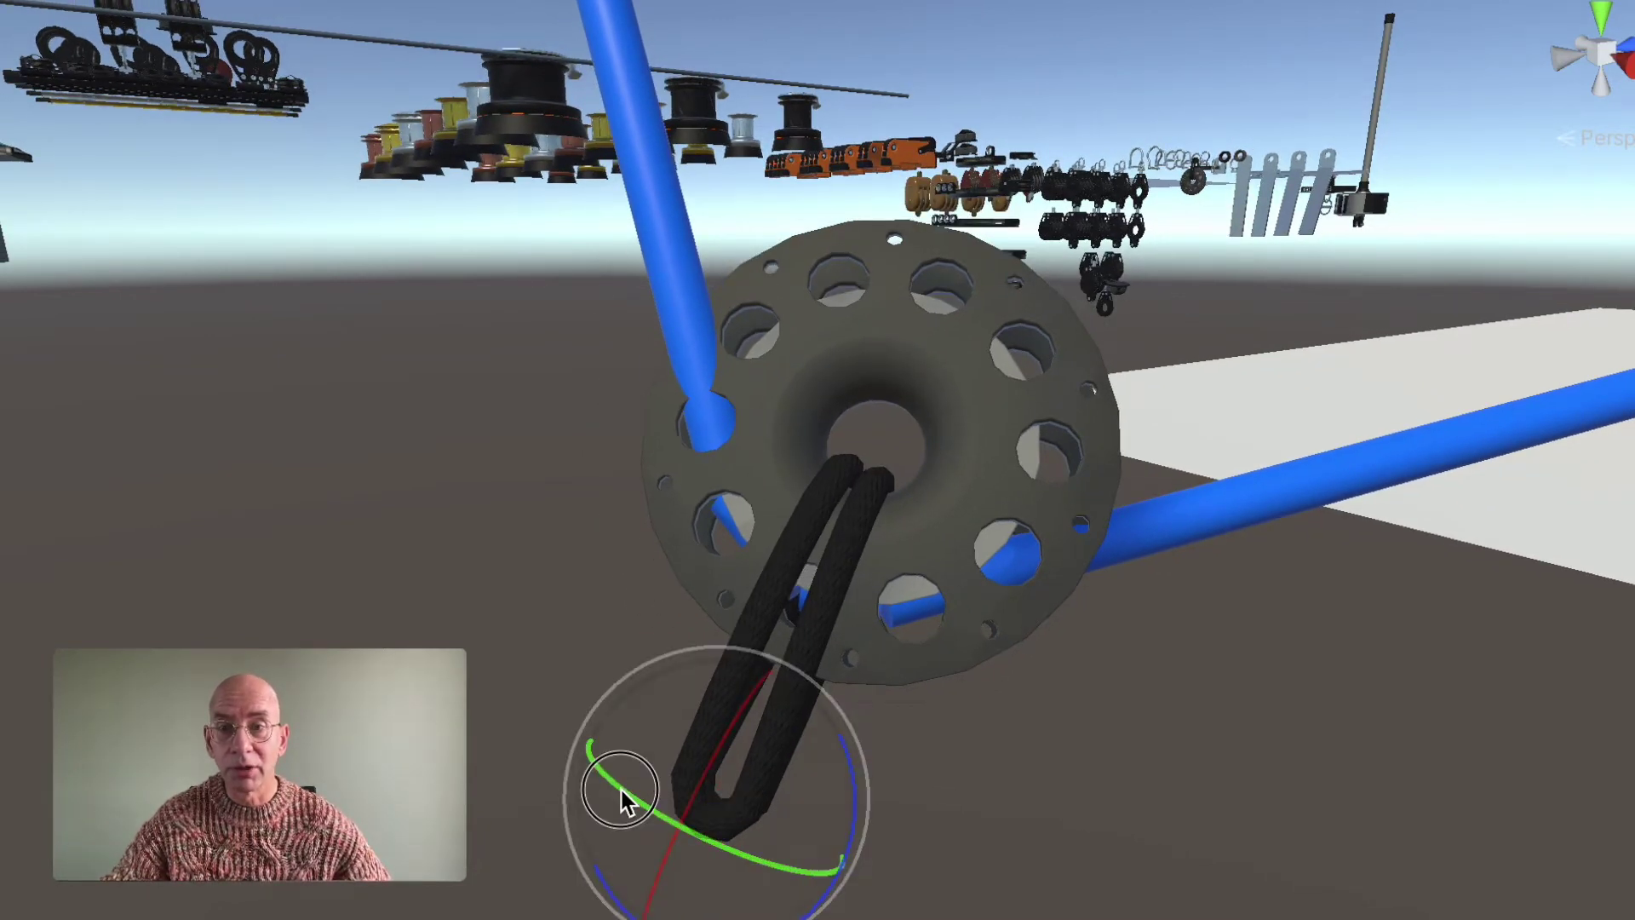
{"action": "mouse_move", "coordinate": [621, 795]}
{"action": "left_mouse_down"}
{"action": "mouse_move", "coordinate": [643, 809]}
{"action": "mouse_move", "coordinate": [633, 788]}
{"action": "left_mouse_up"}
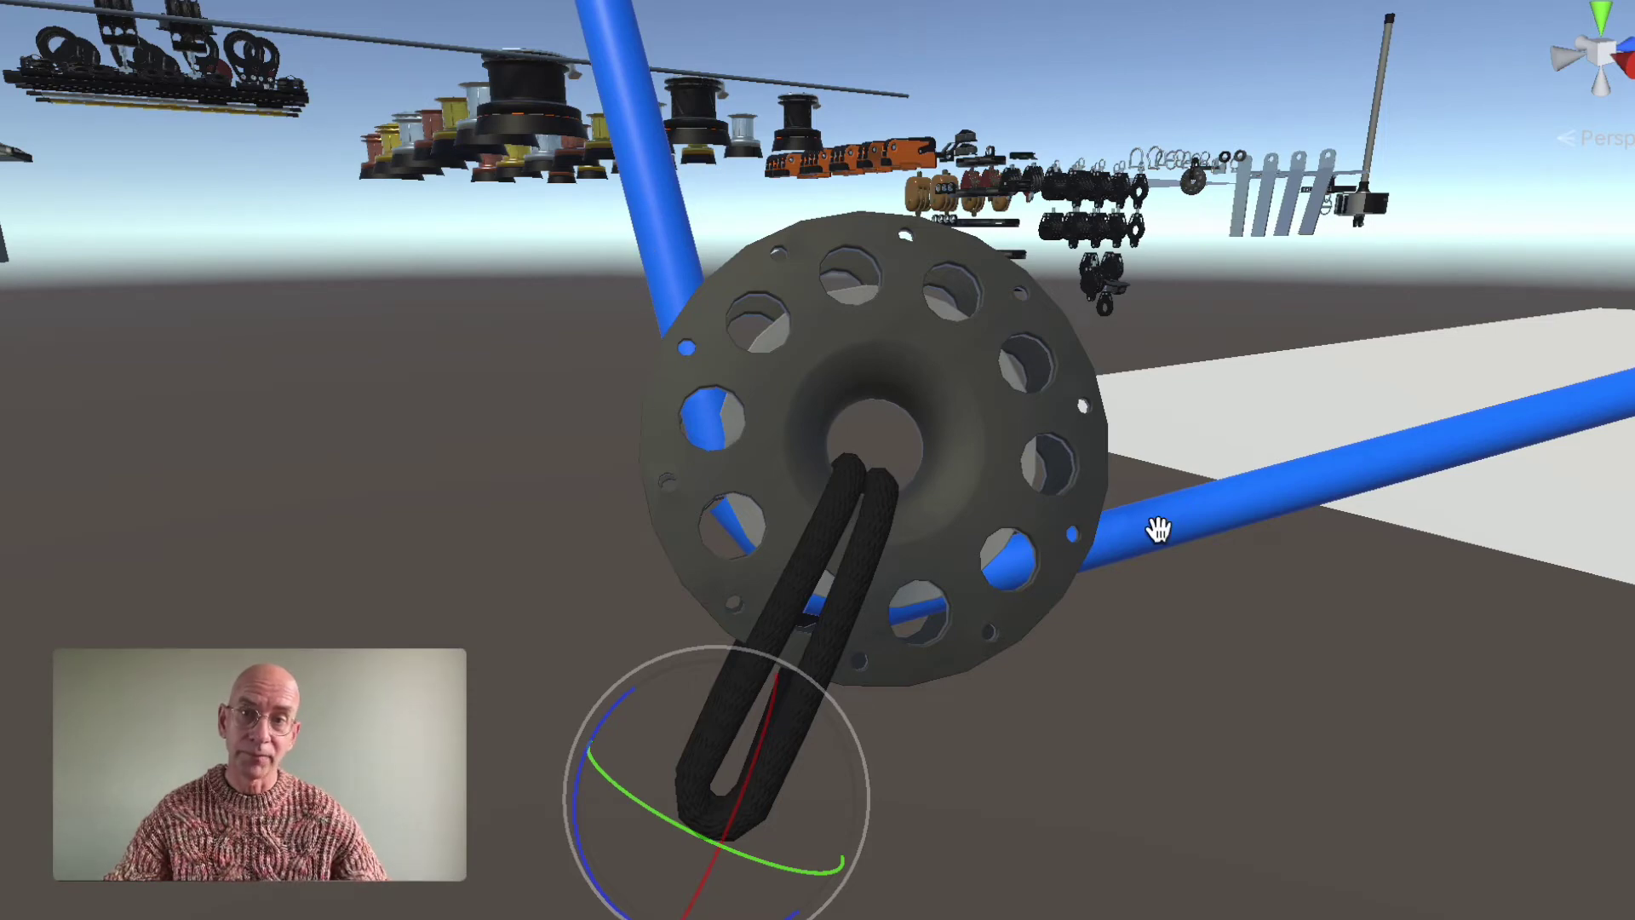
Step: Move the grey metal rod under the blue rope vertically to change where the rope bends over it
{"action": "middle_click_drag", "start_coordinate": [1161, 529], "coordinate": [894, 515]}
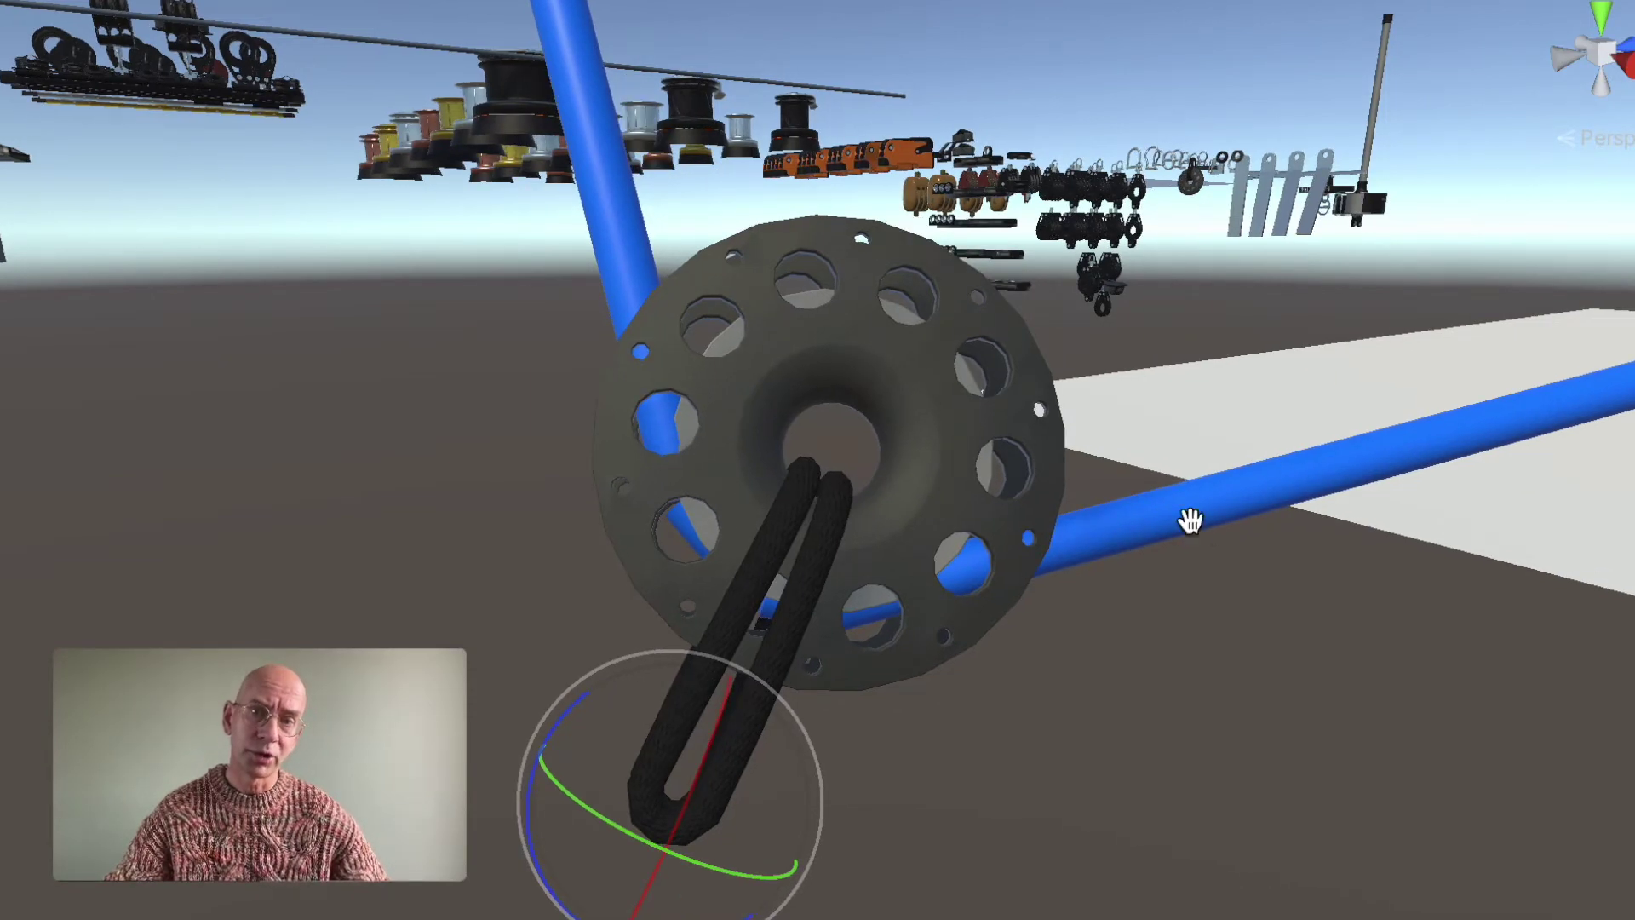
{"action": "middle_click_drag", "start_coordinate": [1189, 523], "coordinate": [746, 463]}
{"action": "middle_click_drag", "start_coordinate": [852, 444], "coordinate": [741, 468]}
{"action": "middle_click_drag", "start_coordinate": [1207, 372], "coordinate": [975, 408]}
{"action": "middle_click_drag", "start_coordinate": [1111, 369], "coordinate": [647, 434]}
{"action": "middle_click_drag", "start_coordinate": [1055, 387], "coordinate": [580, 398]}
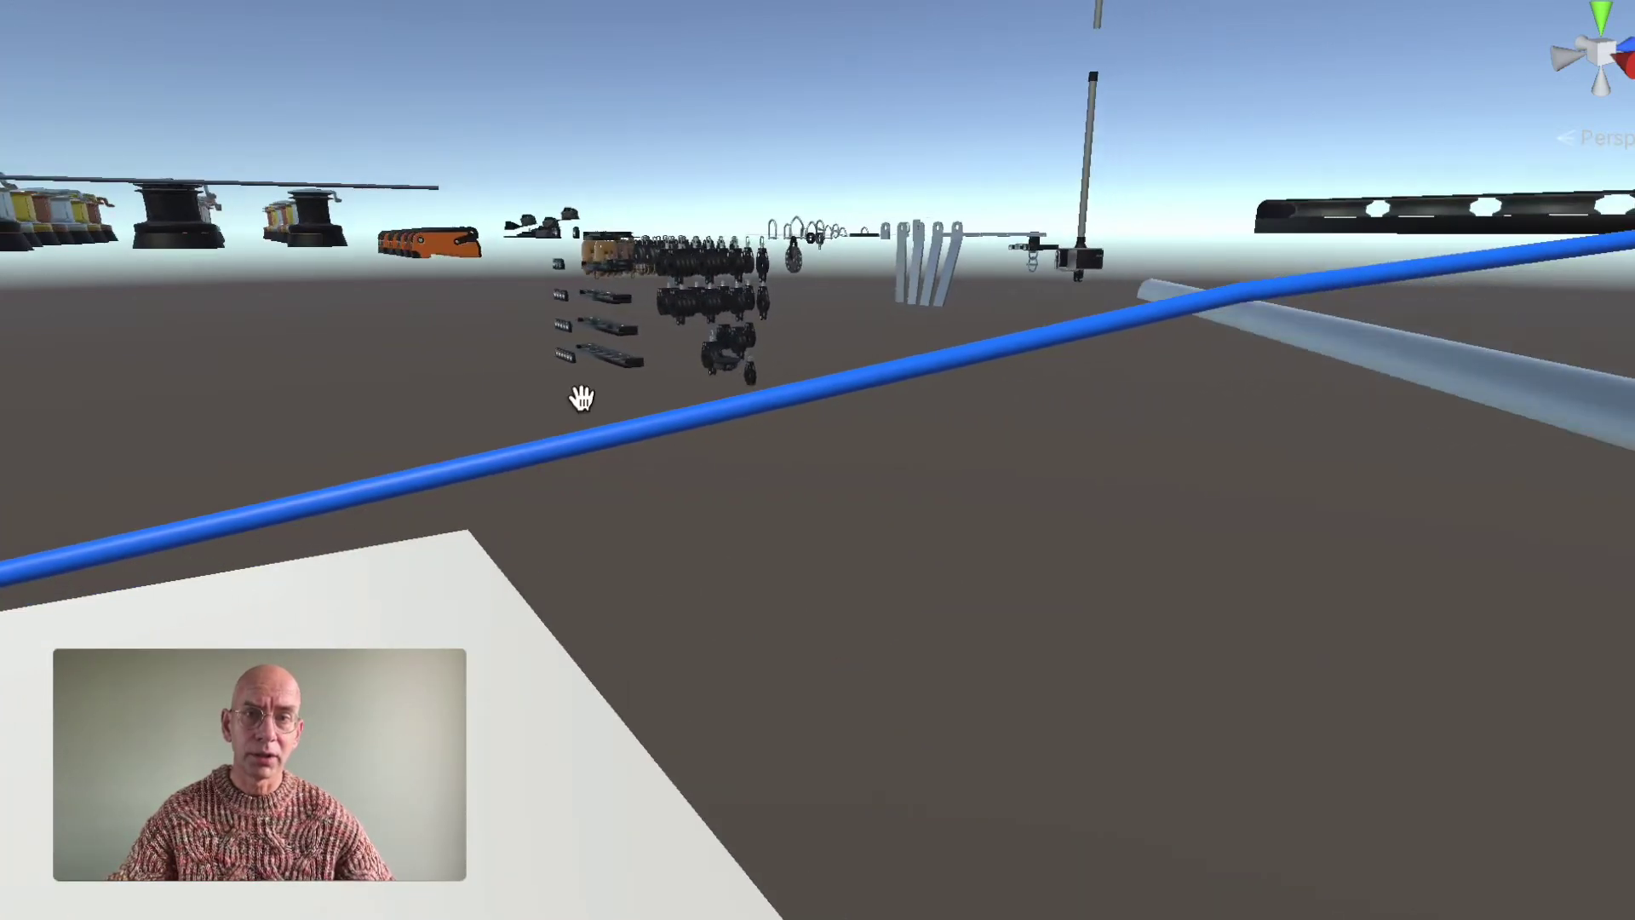
{"action": "mouse_move", "coordinate": [911, 350]}
{"action": "middle_mouse_down"}
{"action": "mouse_move", "coordinate": [559, 394]}
{"action": "mouse_move", "coordinate": [548, 354]}
{"action": "middle_mouse_up"}
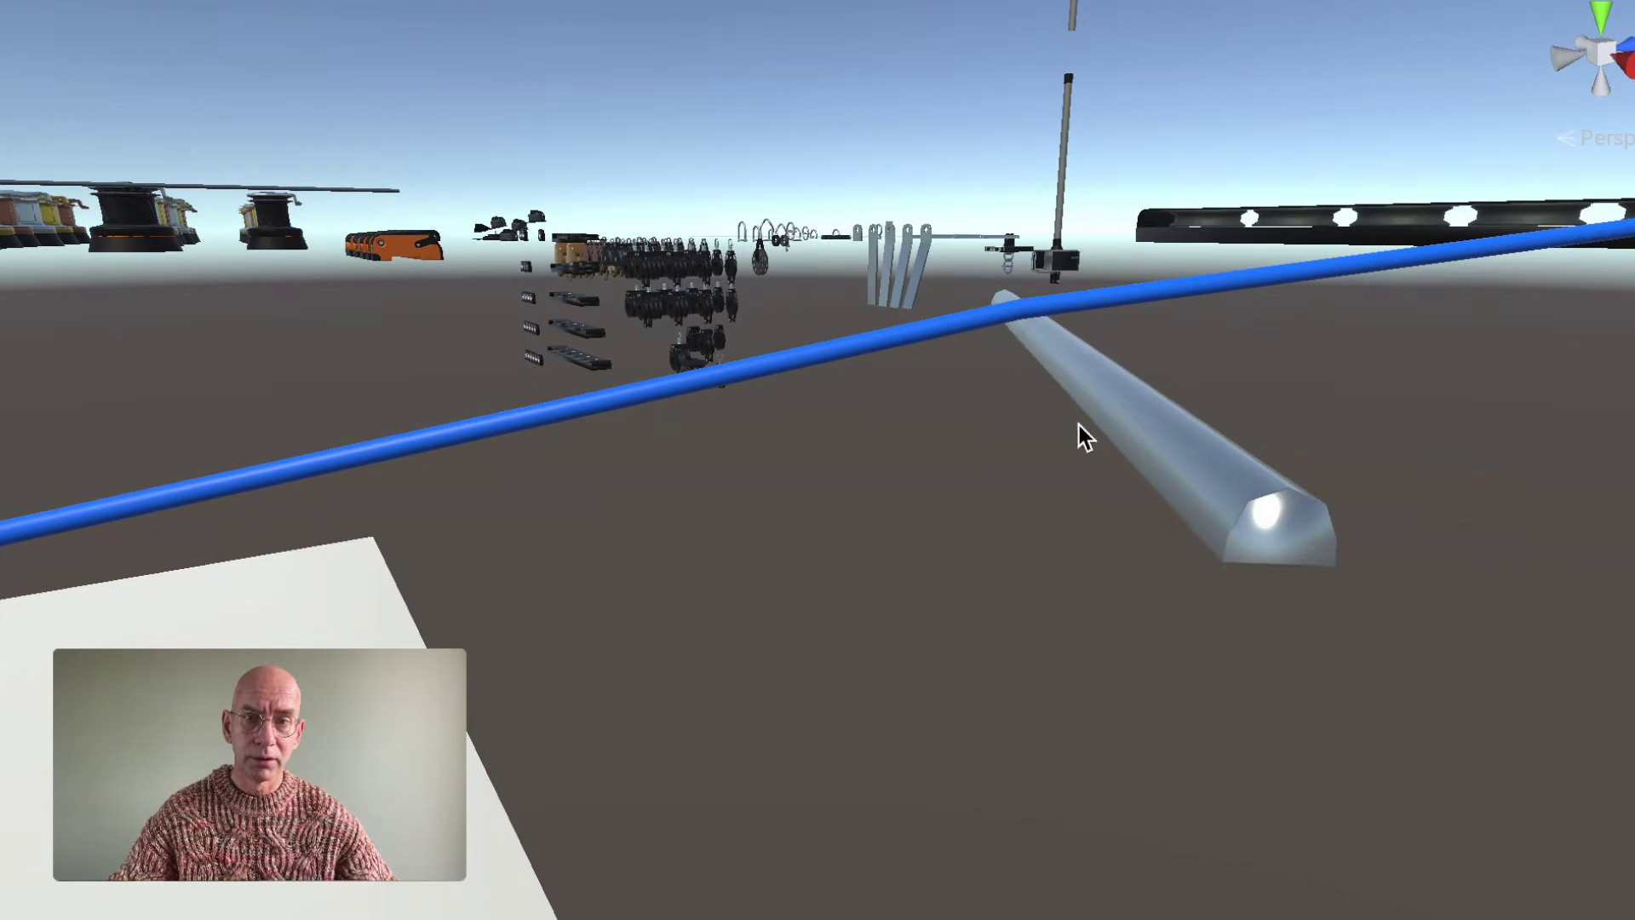
{"action": "left_click", "coordinate": [1130, 408]}
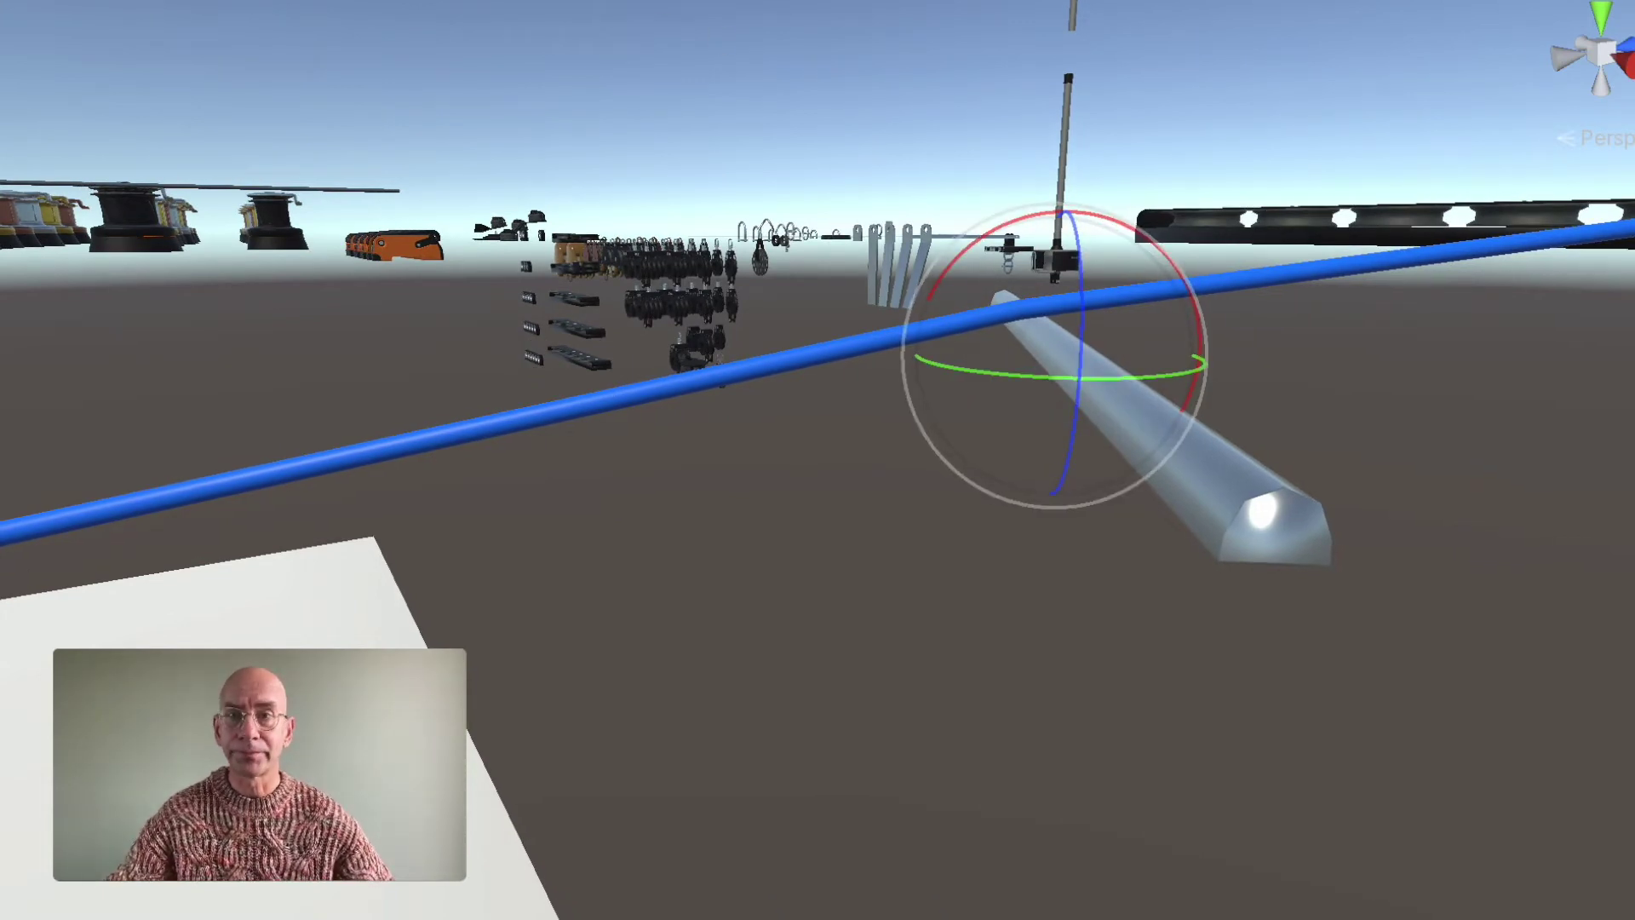
{"action": "key", "text": "w"}
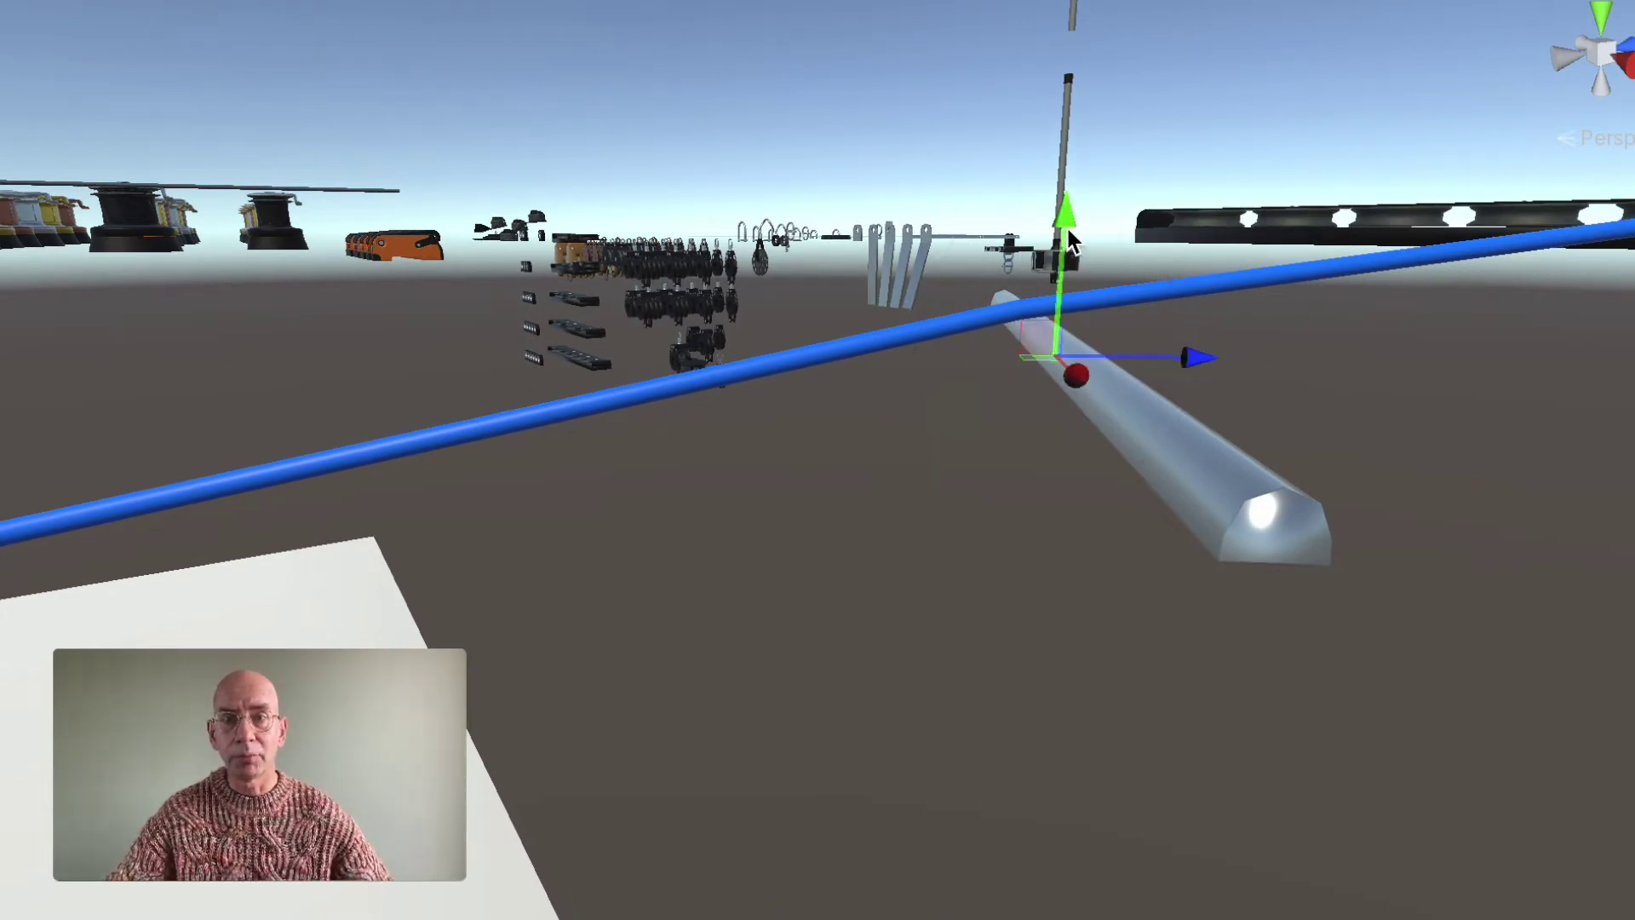
{"action": "left_click_drag", "start_coordinate": [1067, 224], "coordinate": [1013, 314]}
{"action": "mouse_move", "coordinate": [1076, 463]}
{"action": "left_mouse_down"}
{"action": "mouse_move", "coordinate": [1027, 407]}
{"action": "mouse_move", "coordinate": [1069, 456]}
{"action": "left_mouse_up"}
{"action": "left_click_drag", "start_coordinate": [1052, 297], "coordinate": [1033, 391]}
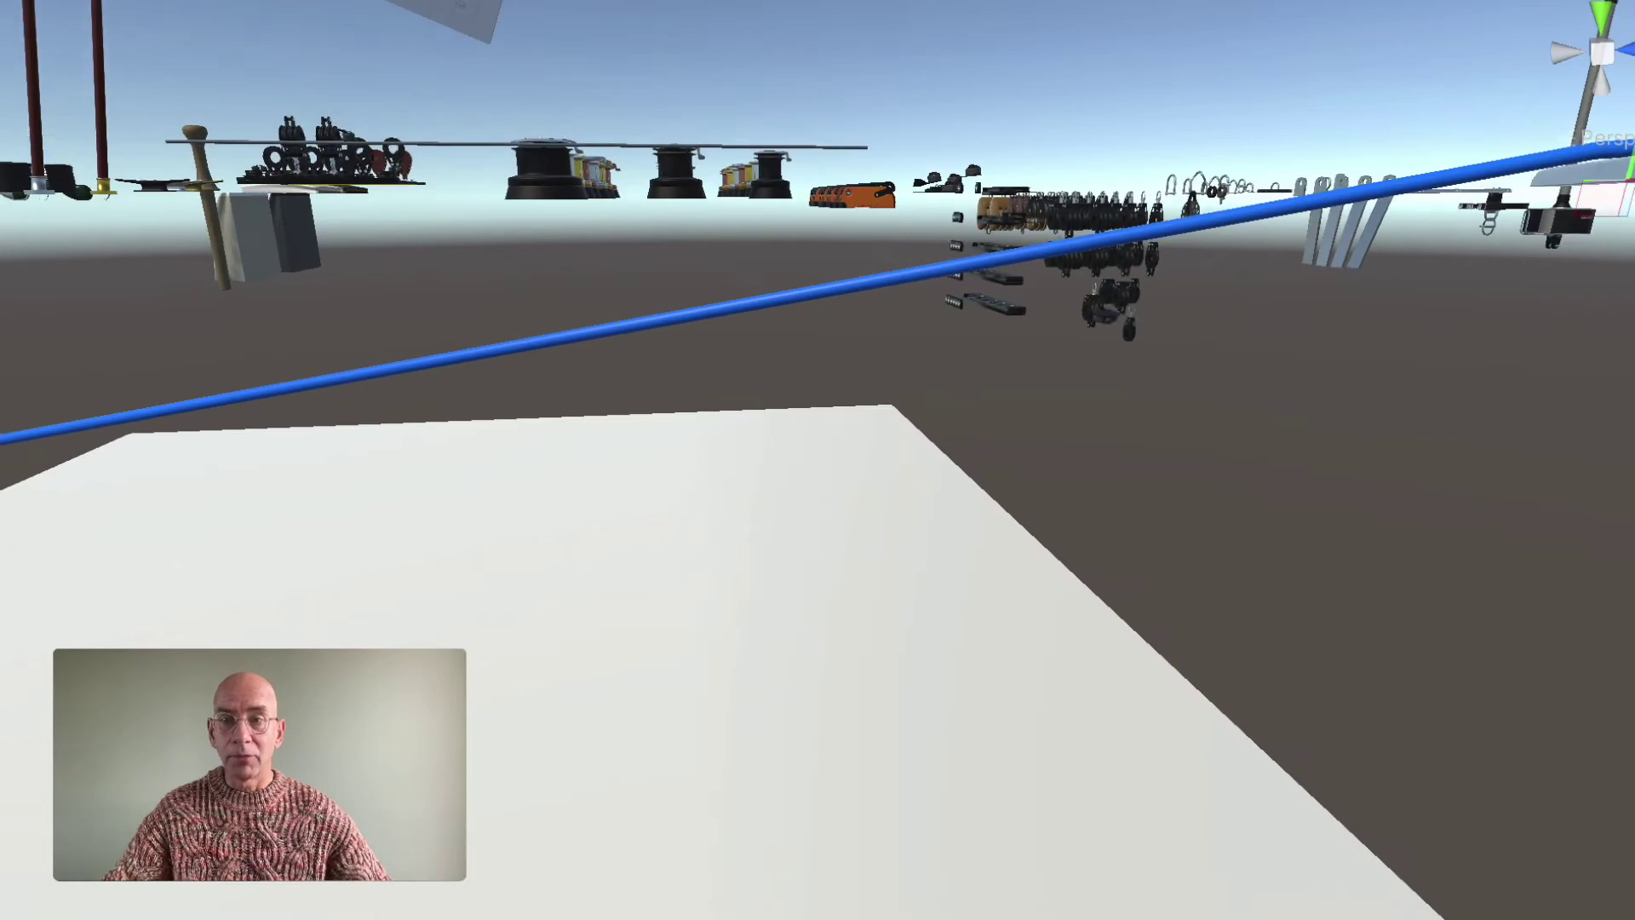
Step: Select the white plane beneath the blue rope and shift it along its vertical axis
{"action": "scroll", "coordinate": [702, 595], "scroll_direction": "down", "scroll_amount": 5}
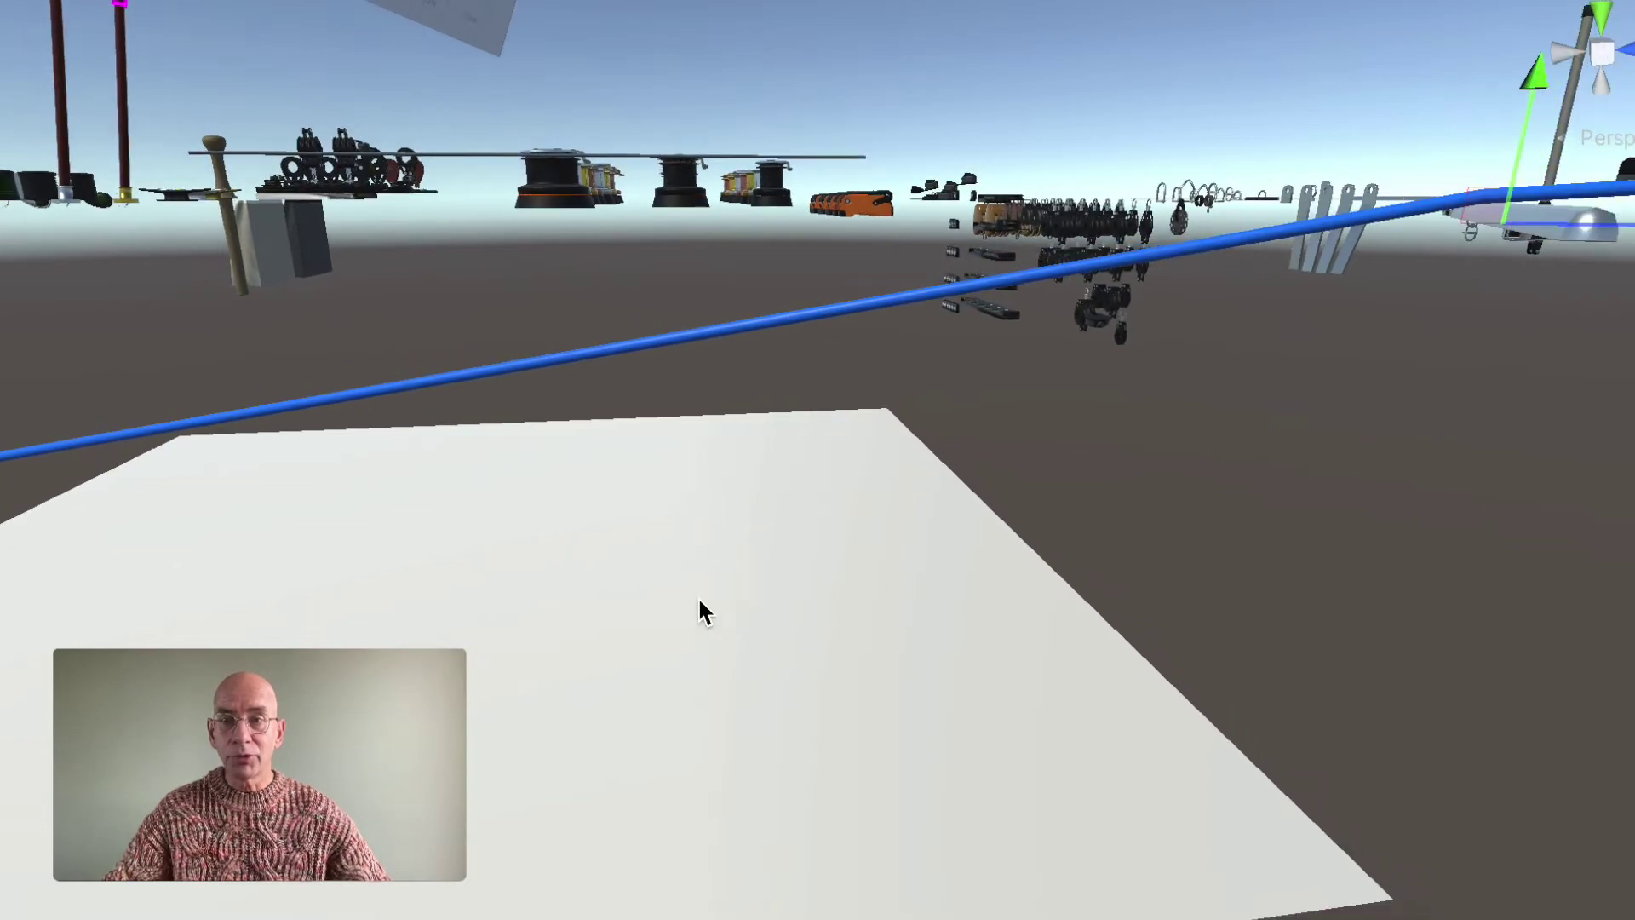
{"action": "left_click", "coordinate": [636, 597]}
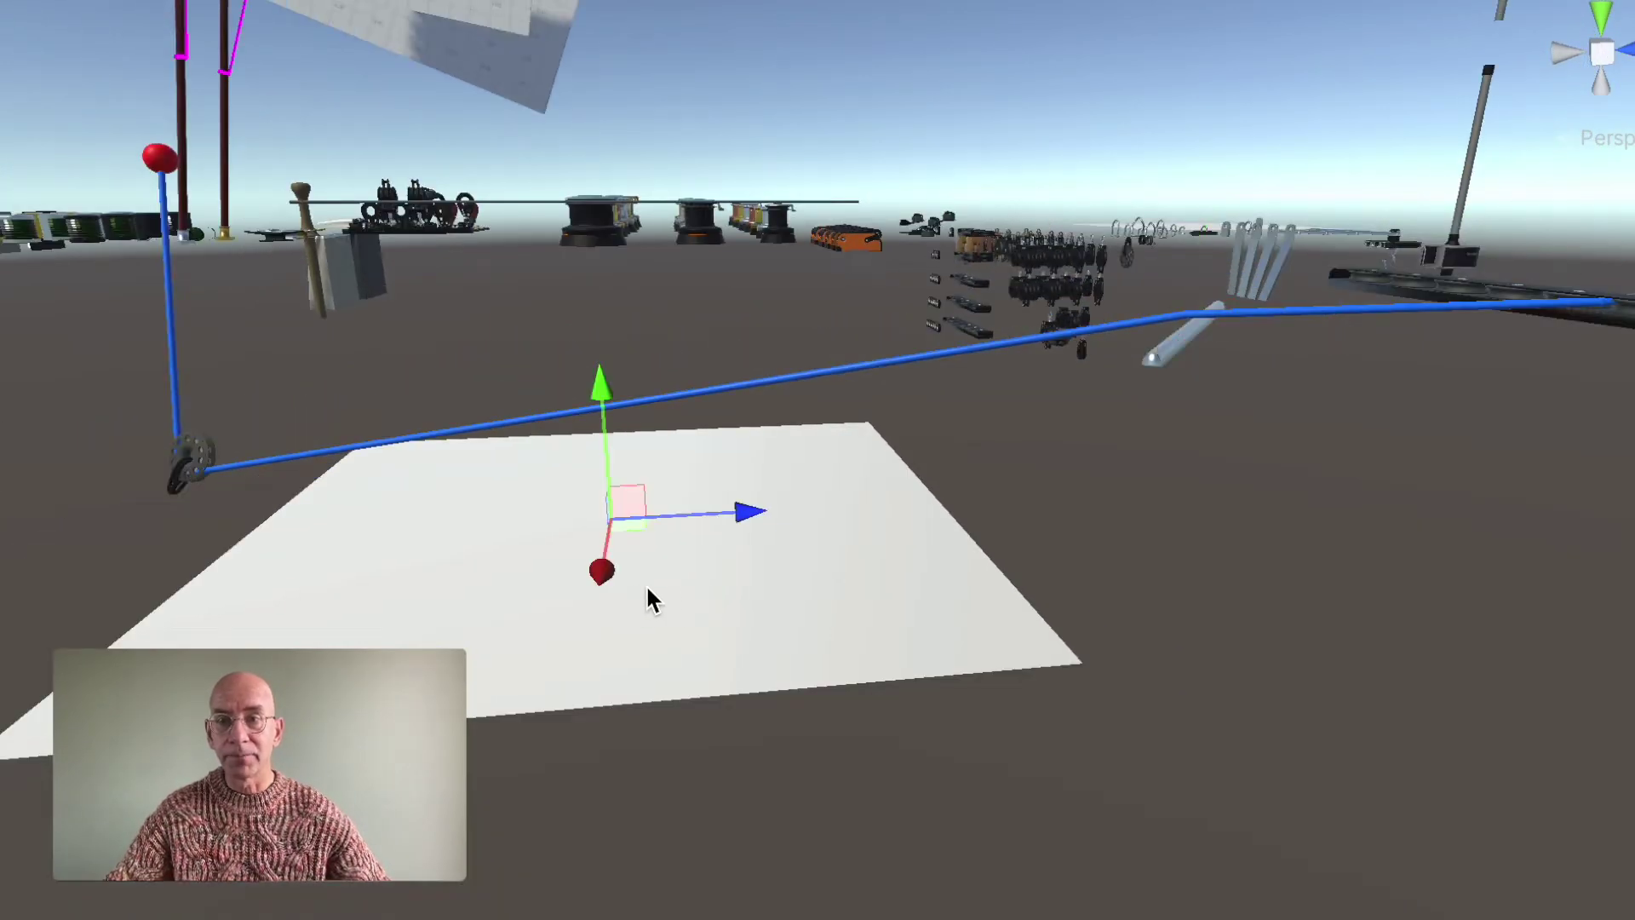
{"action": "middle_click_drag", "start_coordinate": [650, 595], "coordinate": [1026, 541]}
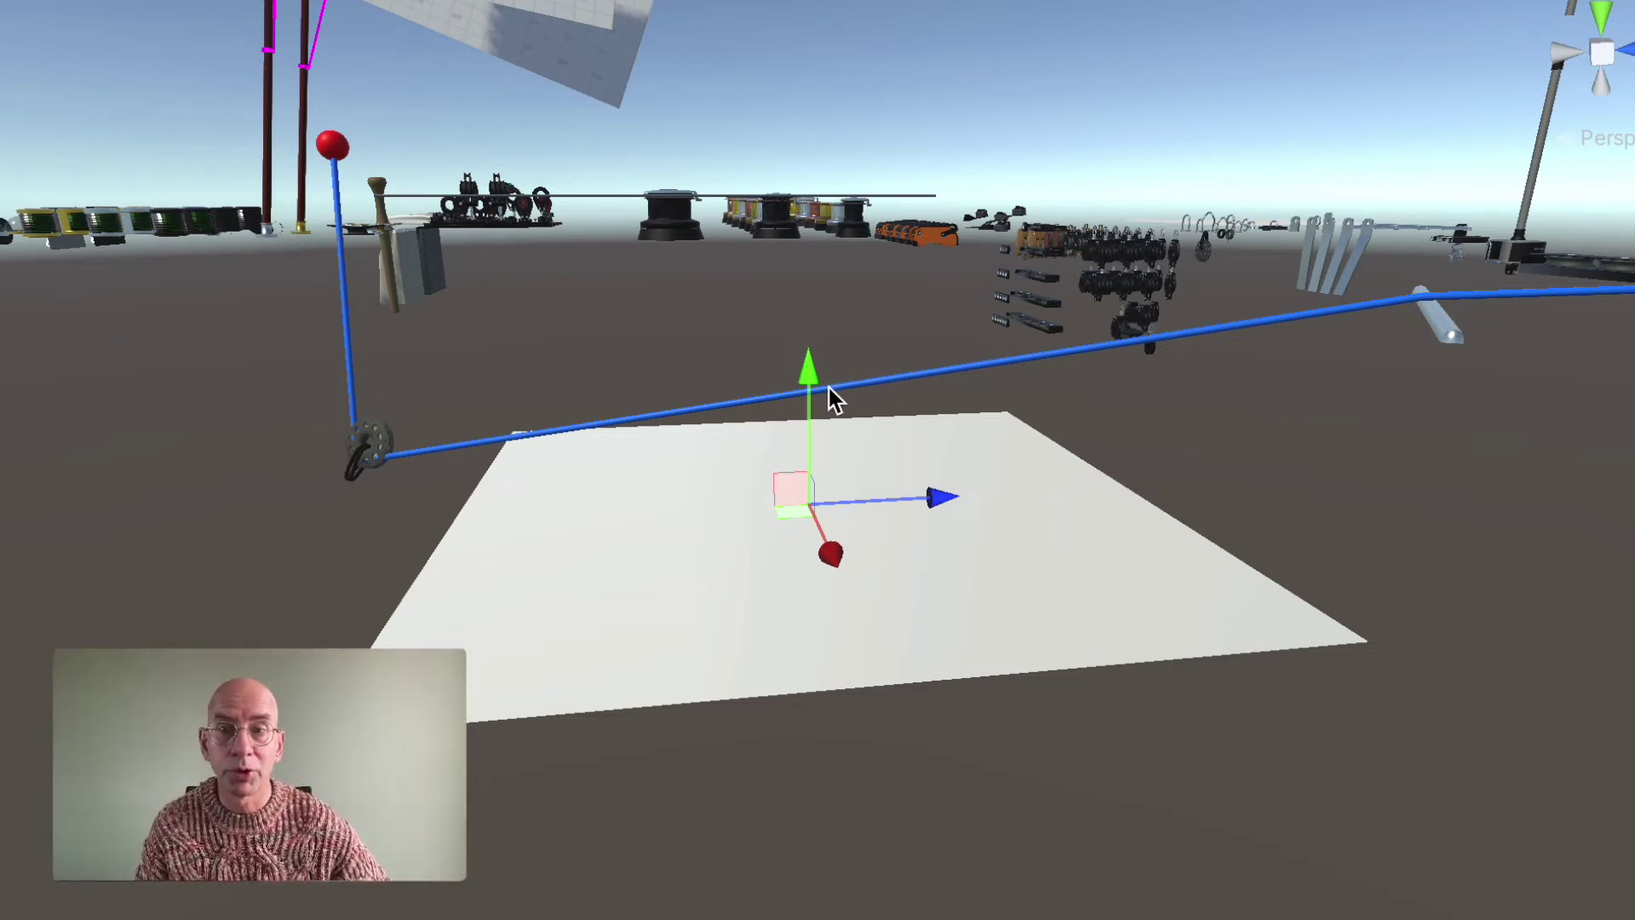
{"action": "left_click_drag", "start_coordinate": [812, 373], "coordinate": [942, 390]}
Step: Select the long black deck organizer that the blue rope passes through
{"action": "scroll", "coordinate": [1107, 443], "scroll_direction": "down", "scroll_amount": 2}
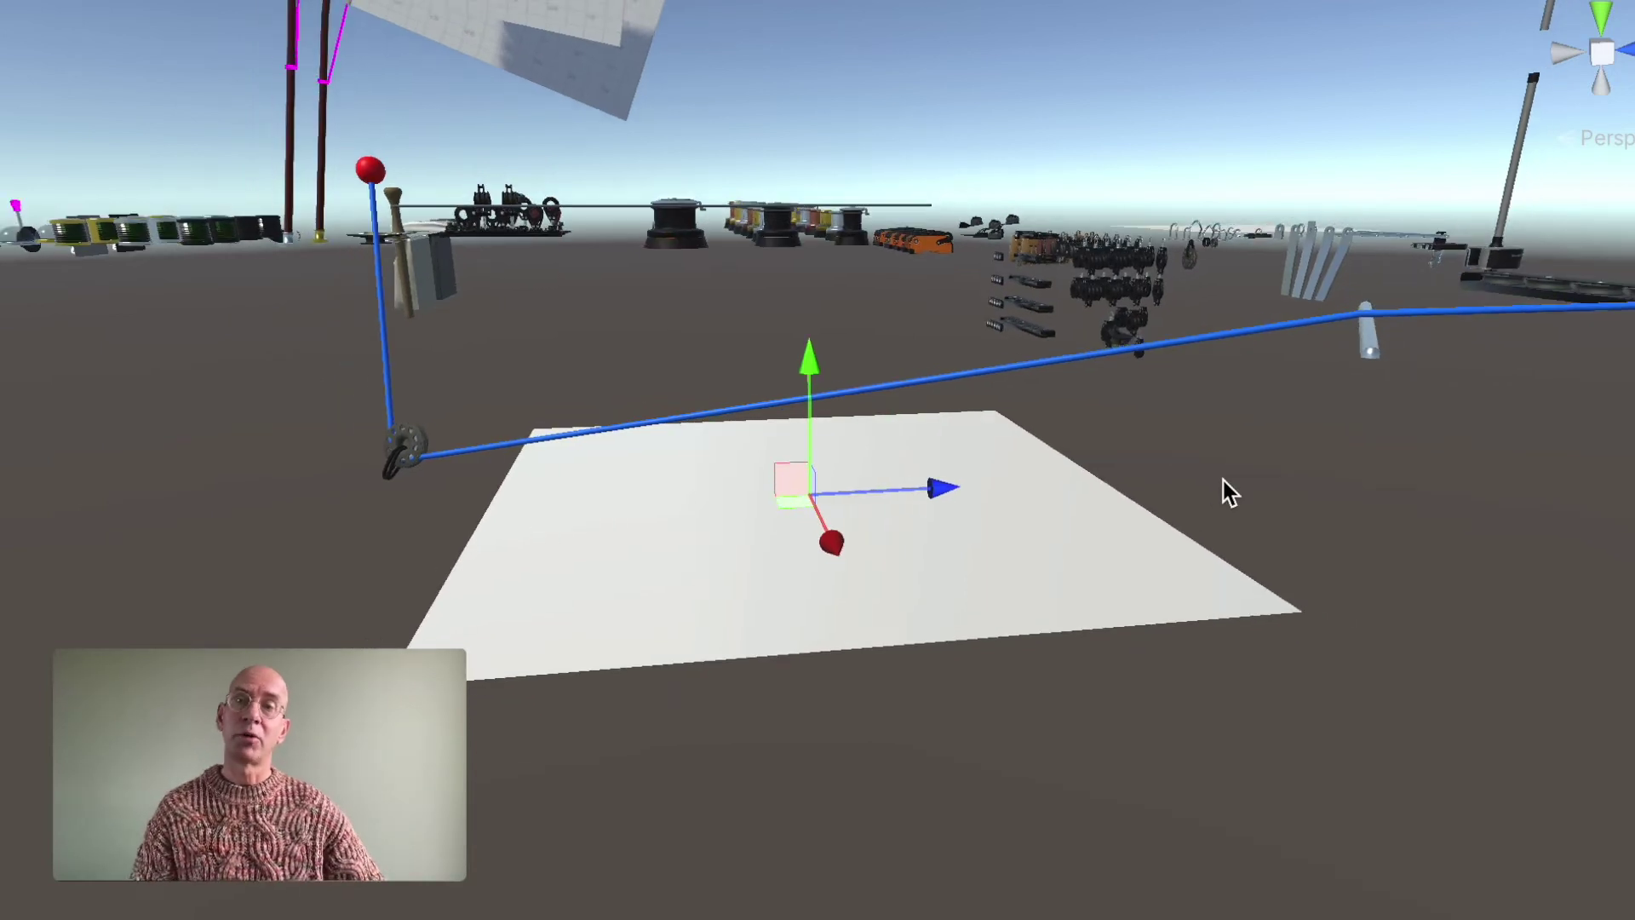
{"action": "scroll", "coordinate": [1077, 412], "scroll_direction": "down", "scroll_amount": 2}
{"action": "right_click_drag", "start_coordinate": [1077, 412], "coordinate": [1007, 578]}
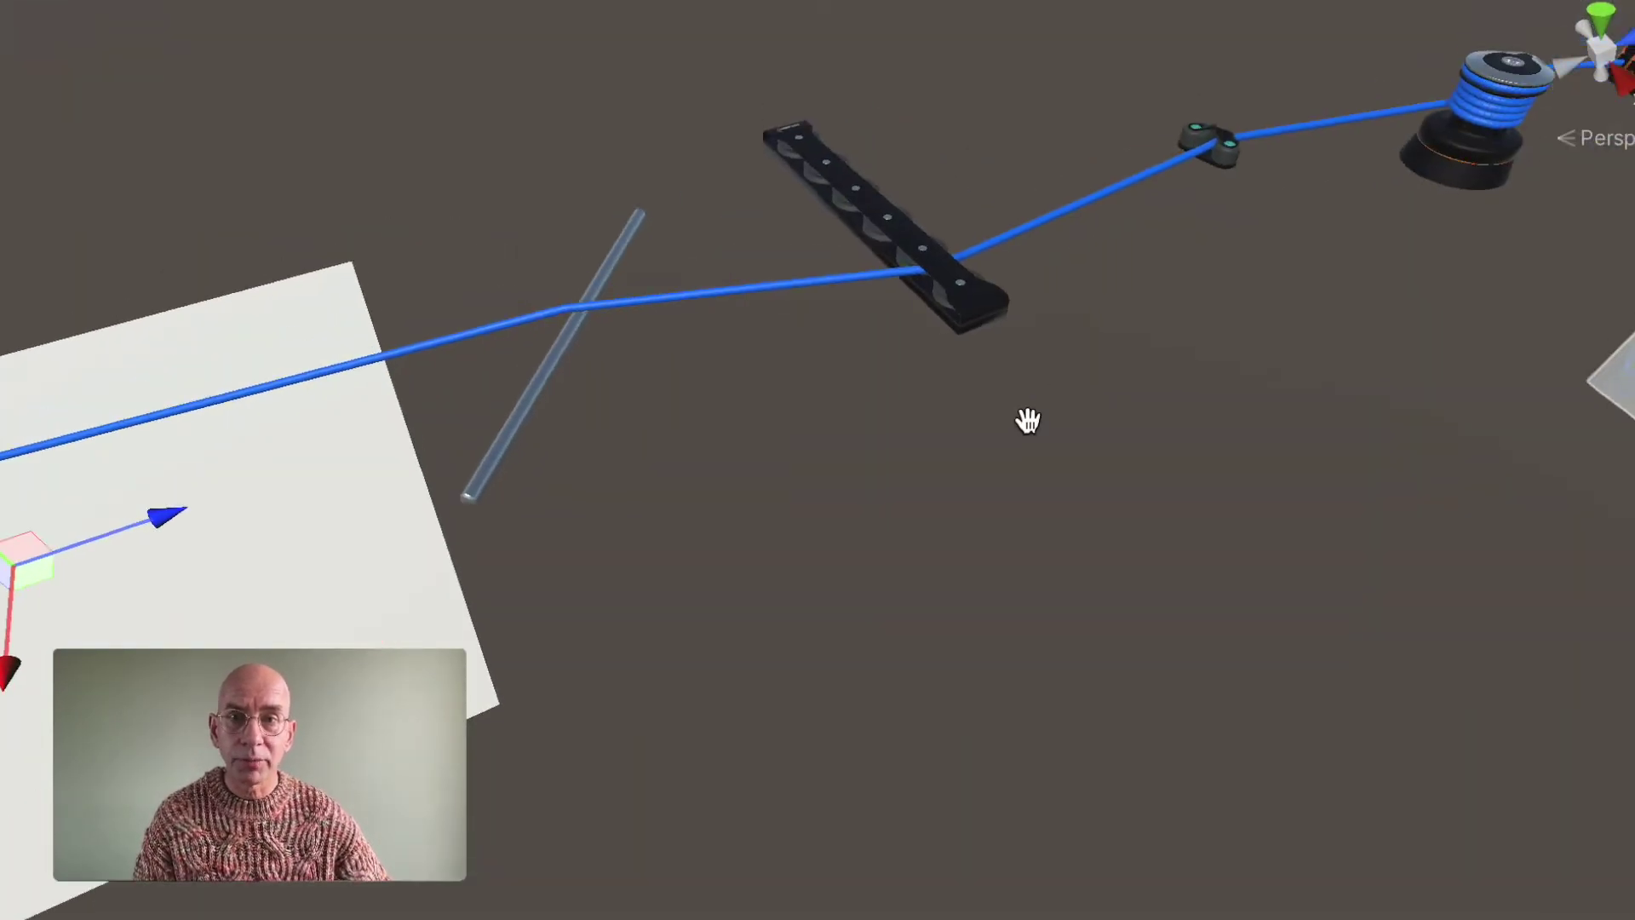
{"action": "middle_click_drag", "start_coordinate": [1028, 421], "coordinate": [1004, 501]}
{"action": "scroll", "coordinate": [867, 299], "scroll_direction": "down", "scroll_amount": 1}
{"action": "scroll", "coordinate": [864, 303], "scroll_direction": "up", "scroll_amount": 3}
{"action": "left_click", "coordinate": [937, 307]}
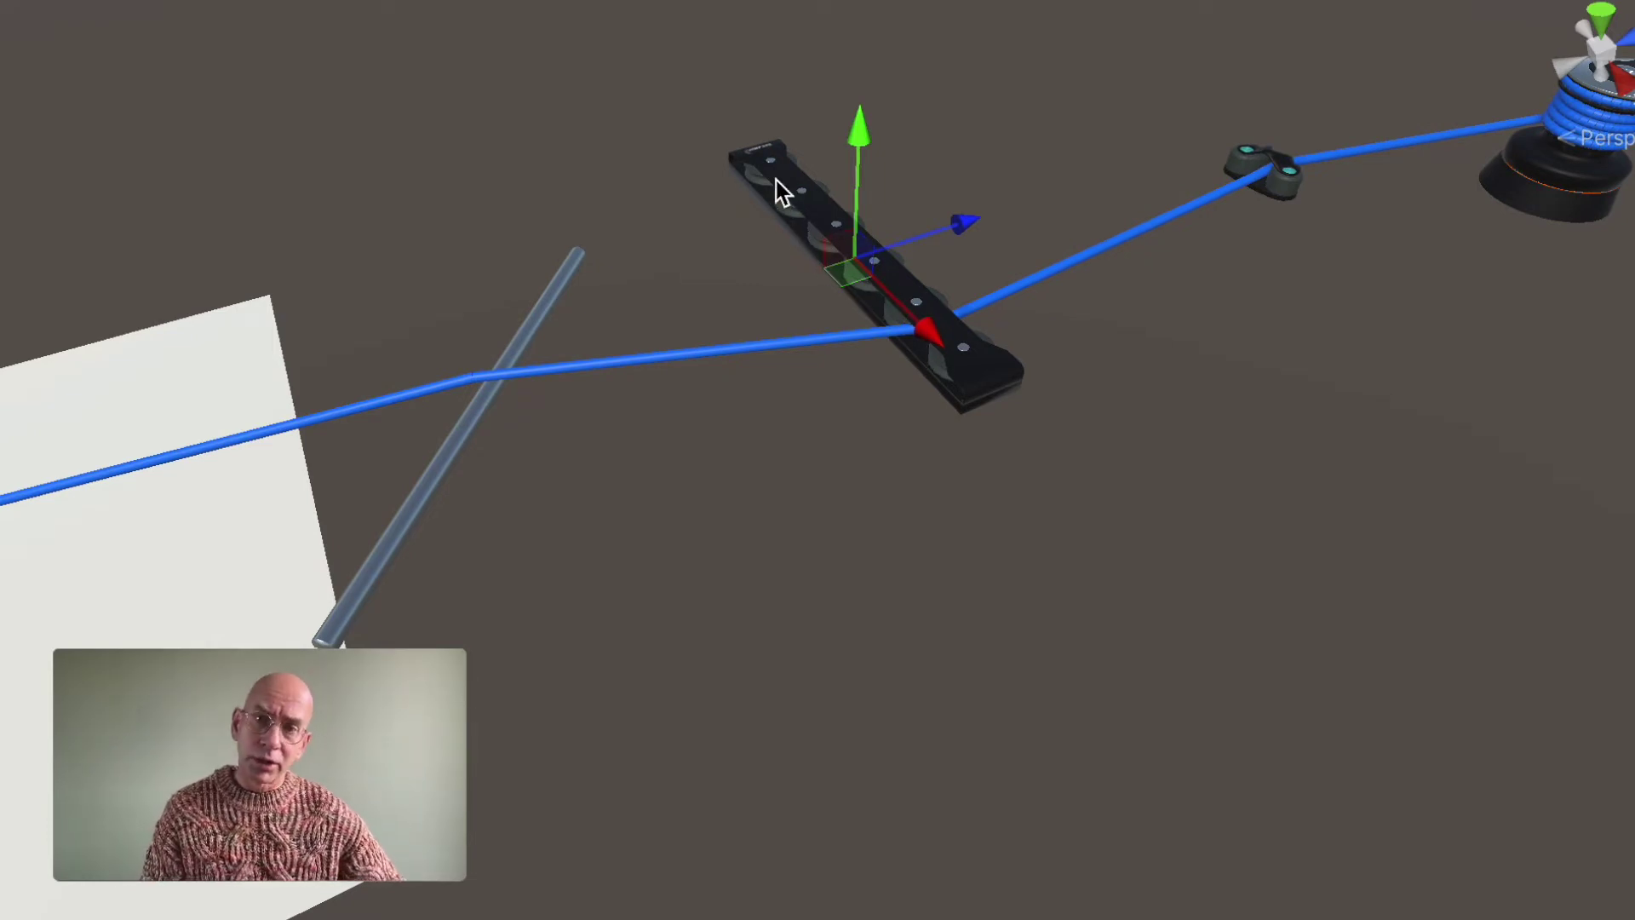
Step: Trace the blue rope from the deck organizer past the fairlead, winch and orange clutches to the rope bag
{"action": "mouse_move", "coordinate": [1055, 372]}
{"action": "left_mouse_down", "text": "alt"}
{"action": "mouse_move", "coordinate": [913, 445]}
{"action": "mouse_move", "coordinate": [758, 413]}
{"action": "mouse_move", "coordinate": [775, 414]}
{"action": "left_mouse_up", "text": "alt"}
{"action": "middle_click_drag", "start_coordinate": [920, 409], "coordinate": [750, 393]}
{"action": "mouse_move", "coordinate": [1037, 452]}
{"action": "middle_mouse_down"}
{"action": "mouse_move", "coordinate": [895, 418]}
{"action": "mouse_move", "coordinate": [798, 358]}
{"action": "mouse_move", "coordinate": [821, 335]}
{"action": "mouse_move", "coordinate": [583, 250]}
{"action": "middle_mouse_up"}
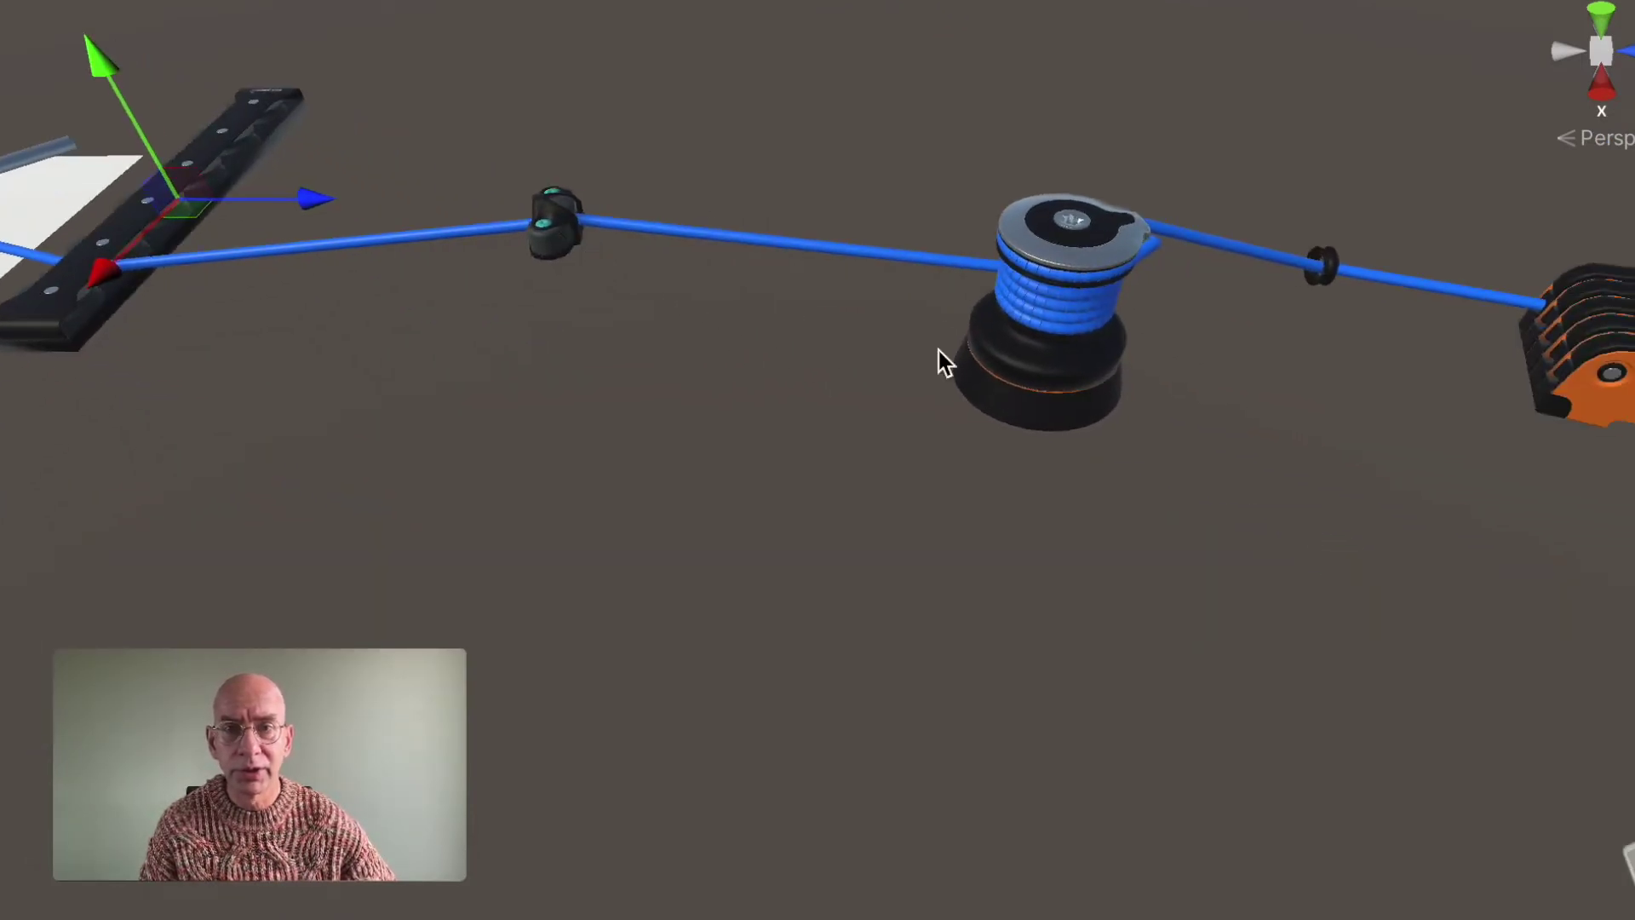
{"action": "middle_click_drag", "start_coordinate": [980, 369], "coordinate": [873, 294]}
{"action": "mouse_move", "coordinate": [945, 281]}
{"action": "left_mouse_down", "text": "alt"}
{"action": "mouse_move", "coordinate": [860, 271]}
{"action": "mouse_move", "coordinate": [737, 209]}
{"action": "left_mouse_up", "text": "alt"}
{"action": "middle_click_drag", "start_coordinate": [1009, 292], "coordinate": [825, 191]}
{"action": "left_click_drag", "start_coordinate": [1031, 313], "coordinate": [881, 235], "text": "alt"}
{"action": "right_click_drag", "start_coordinate": [883, 235], "coordinate": [854, 234]}
{"action": "middle_click_drag", "start_coordinate": [1365, 442], "coordinate": [986, 289]}
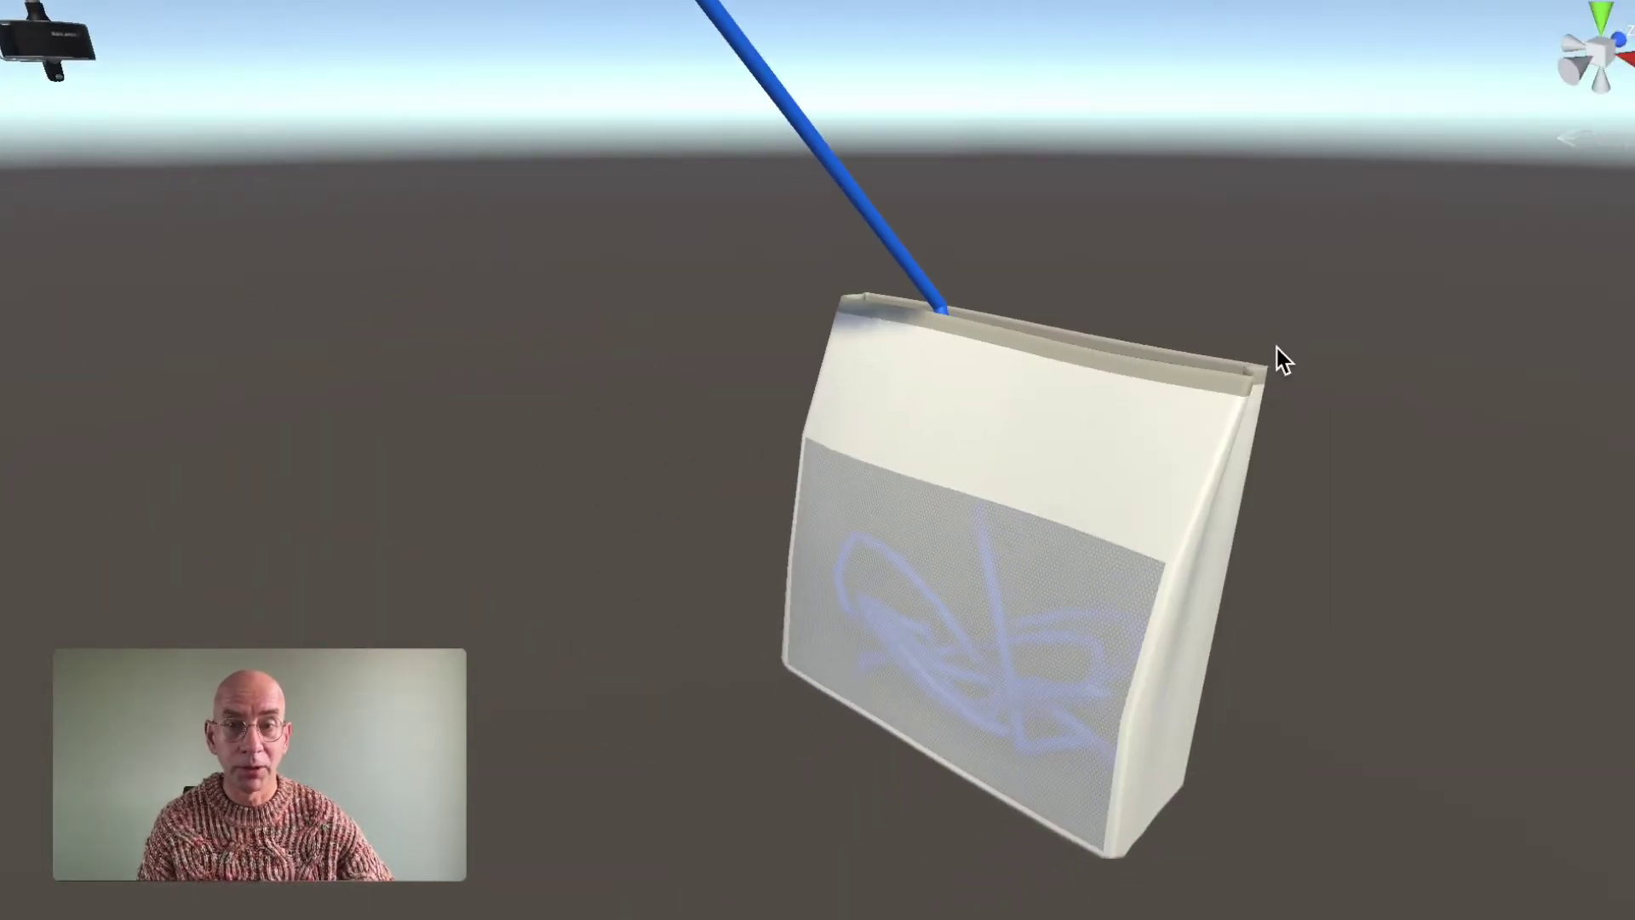
Step: Examine the loose blue rope coiled behind the mesh front of the white rope bag
{"action": "left_click_drag", "start_coordinate": [1272, 389], "coordinate": [1163, 523], "text": "alt"}
{"action": "scroll", "coordinate": [808, 507], "scroll_direction": "up", "scroll_amount": 8}
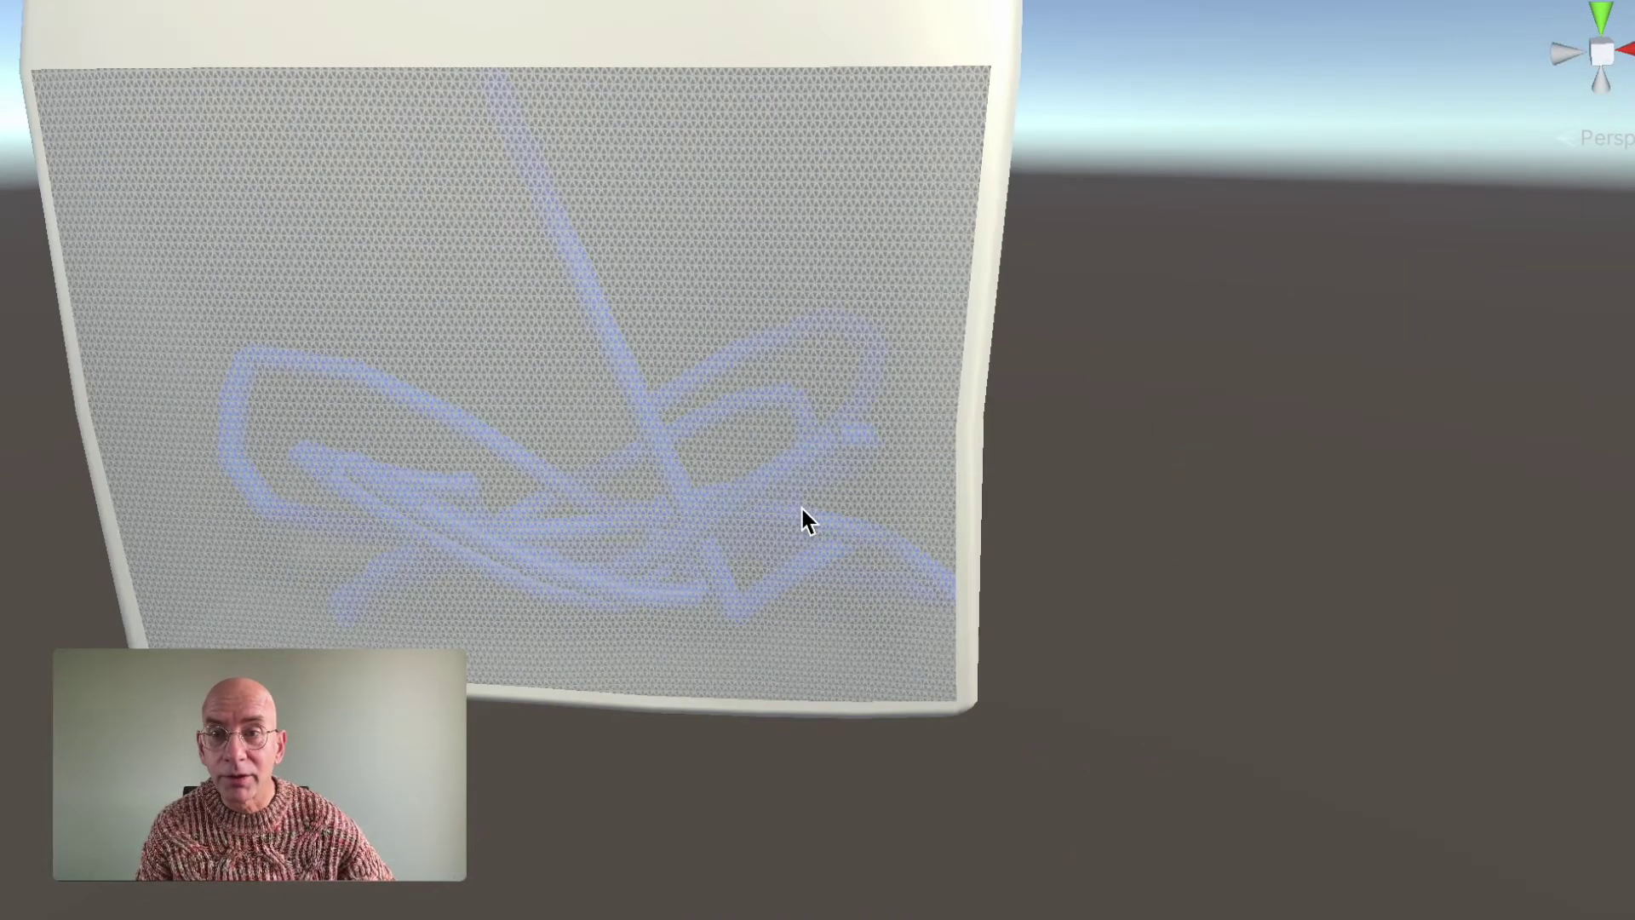
{"action": "middle_click_drag", "start_coordinate": [801, 505], "coordinate": [937, 443]}
{"action": "left_click_drag", "start_coordinate": [937, 443], "coordinate": [963, 358], "text": "alt"}
{"action": "middle_click_drag", "start_coordinate": [963, 358], "coordinate": [1022, 401]}
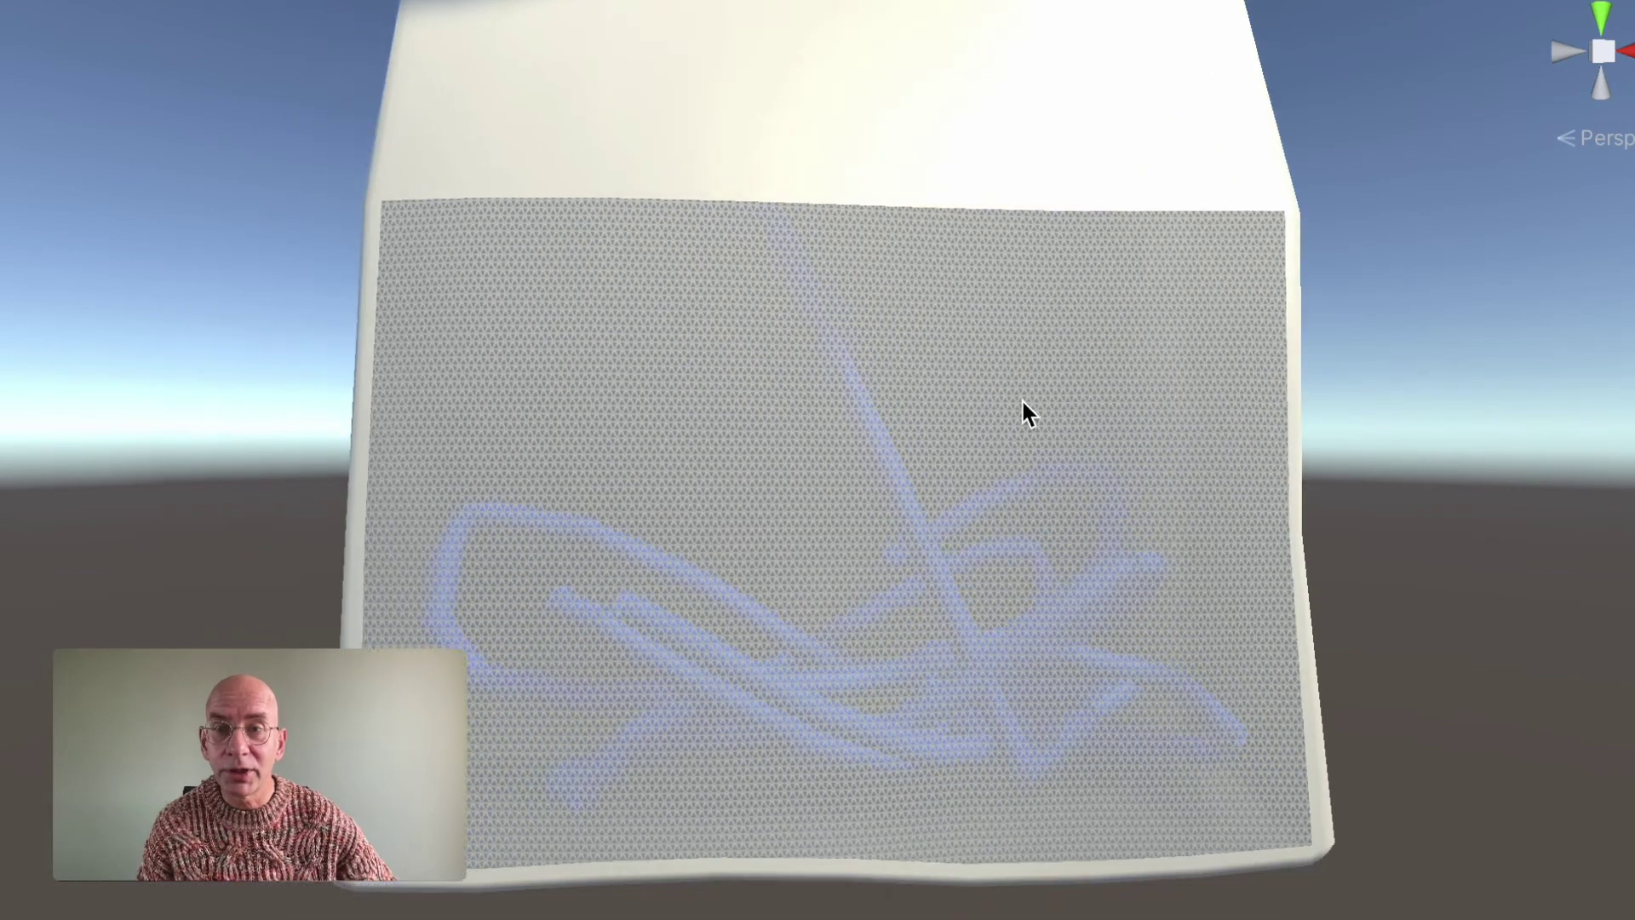
{"action": "left_click_drag", "start_coordinate": [1022, 400], "coordinate": [791, 338], "text": "alt"}
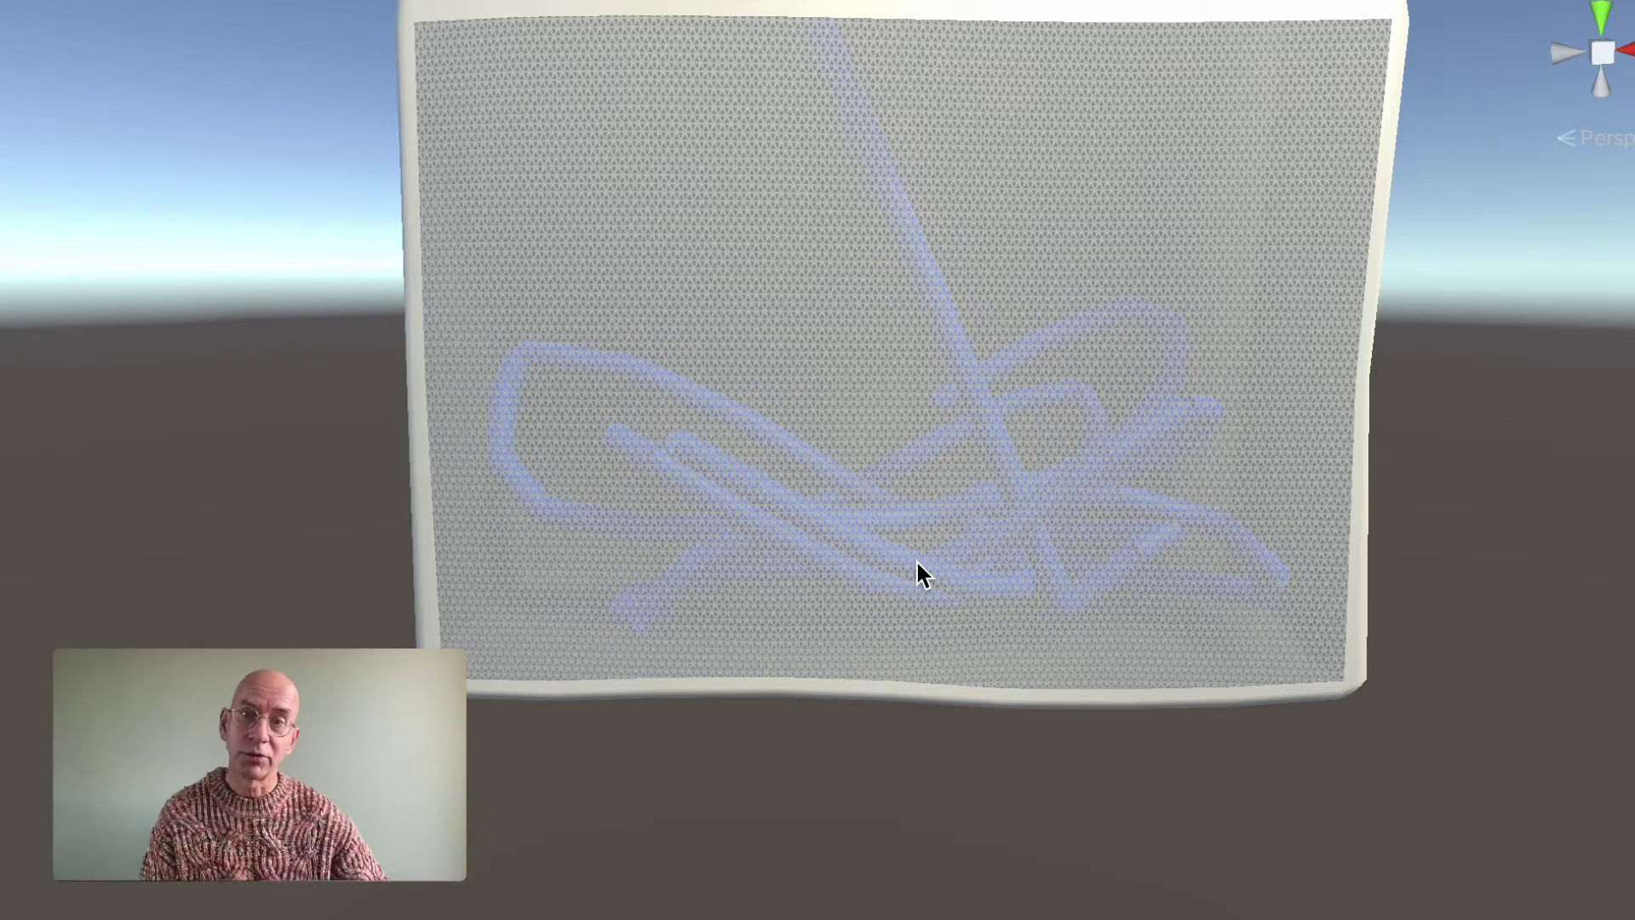
{"action": "scroll", "coordinate": [779, 642], "scroll_direction": "down", "scroll_amount": 5}
{"action": "right_click_drag", "start_coordinate": [941, 593], "coordinate": [940, 593]}
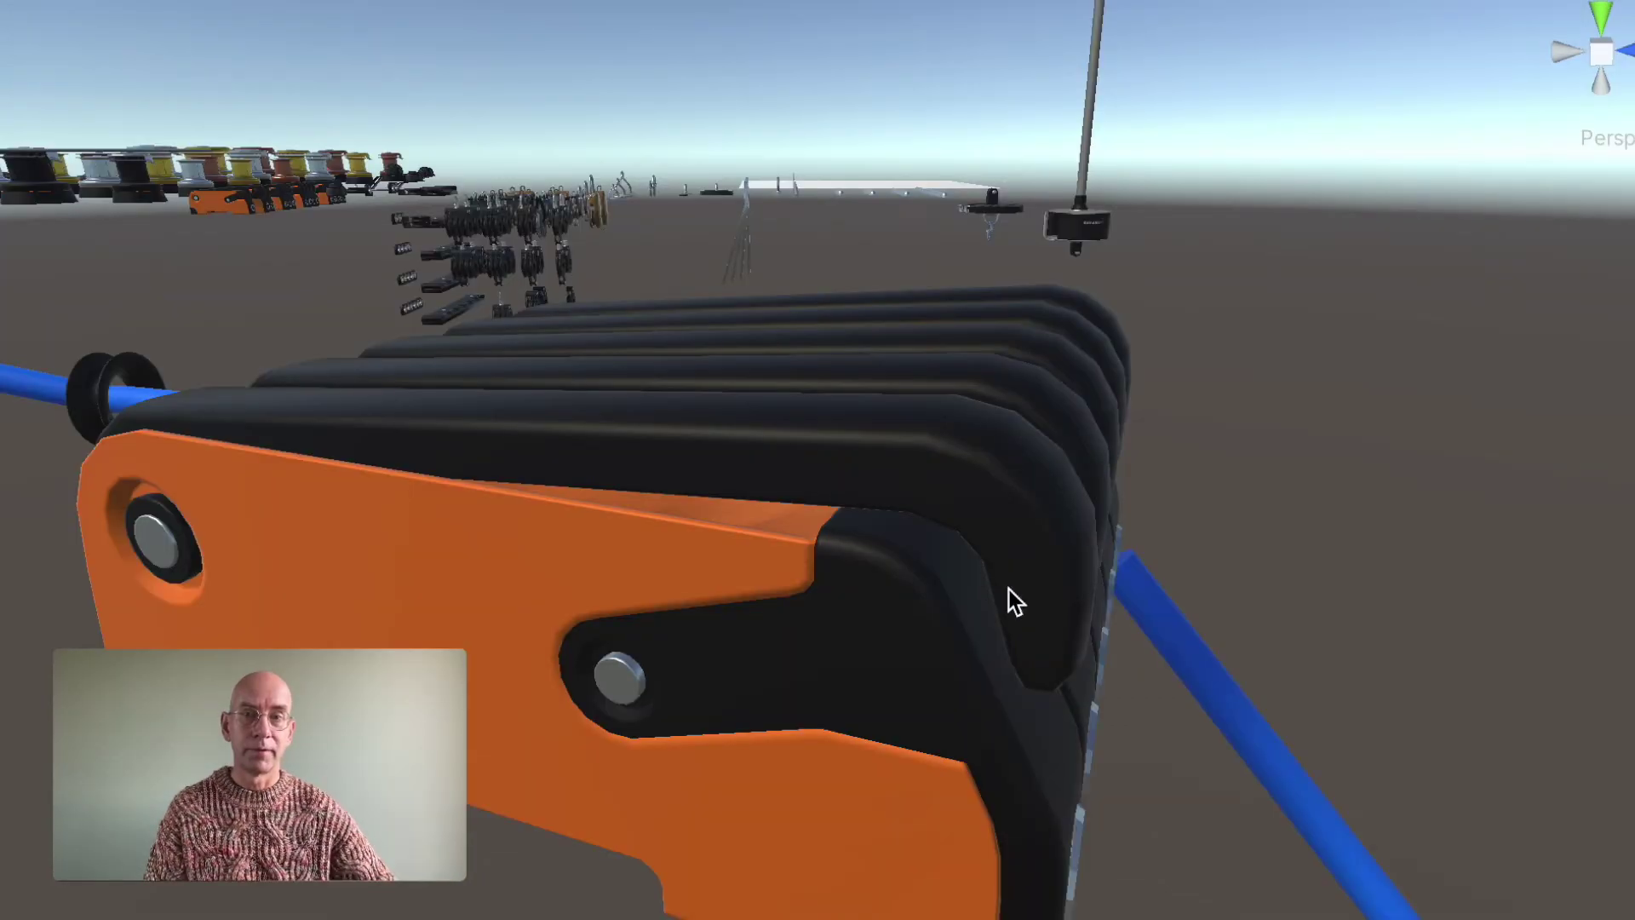
Step: Examine how the blue rope leaves the orange clutches and bends down towards the rope bag
{"action": "scroll", "coordinate": [1107, 590], "scroll_direction": "down", "scroll_amount": 5}
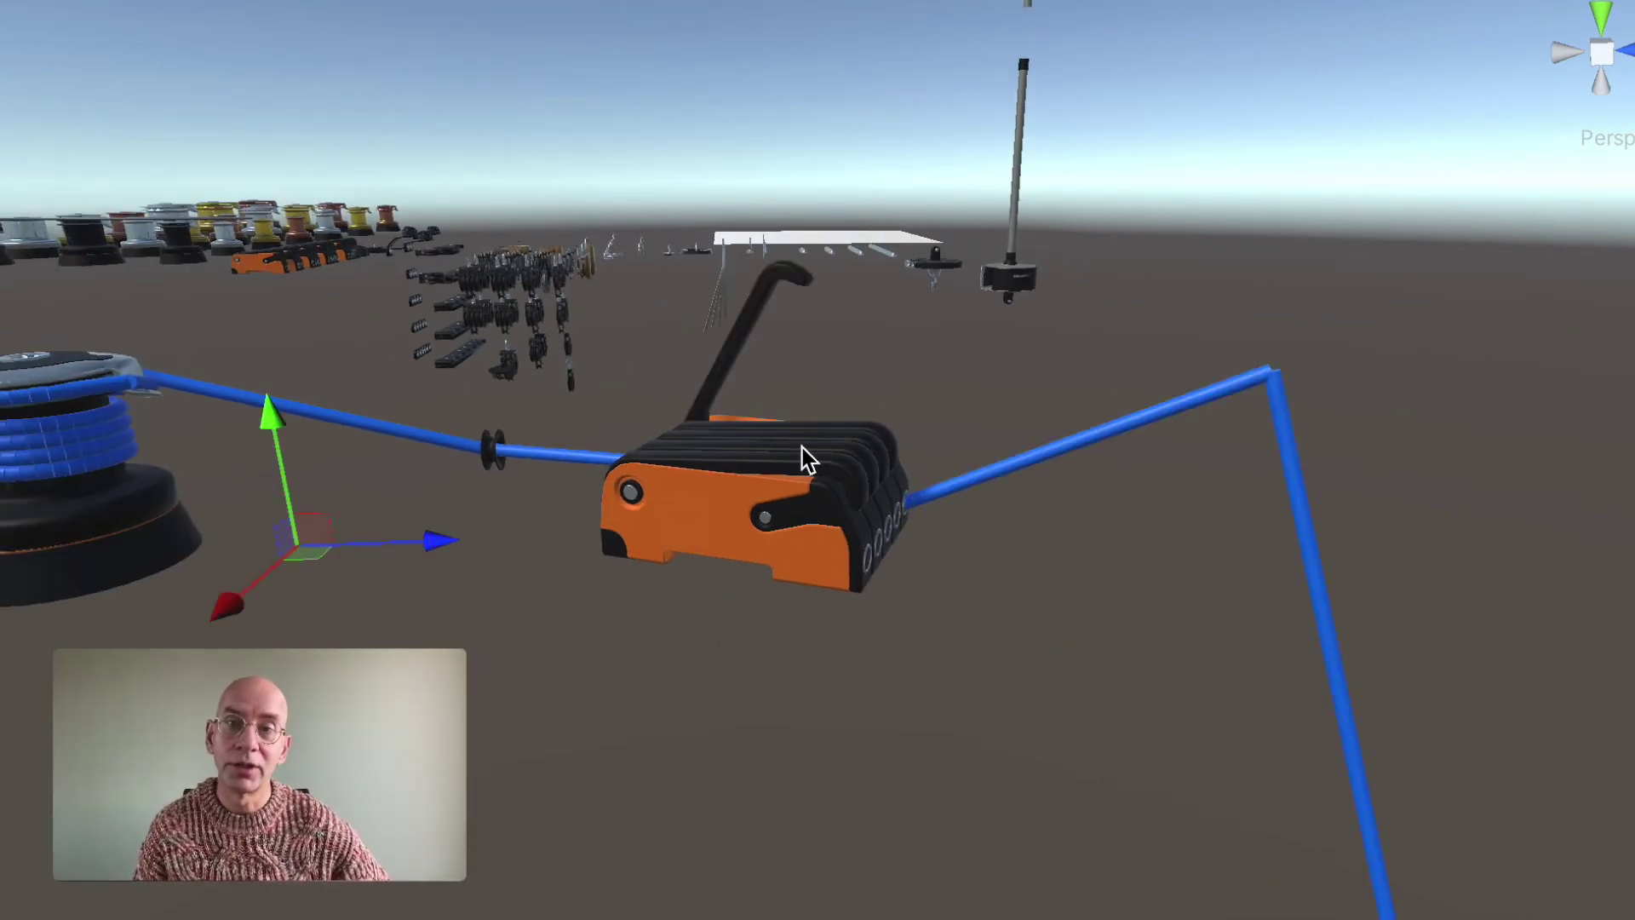
{"action": "left_click_drag", "start_coordinate": [901, 516], "coordinate": [1219, 511], "text": "alt"}
{"action": "middle_click_drag", "start_coordinate": [1219, 511], "coordinate": [831, 451]}
{"action": "right_click_drag", "start_coordinate": [1339, 523], "coordinate": [1472, 434]}
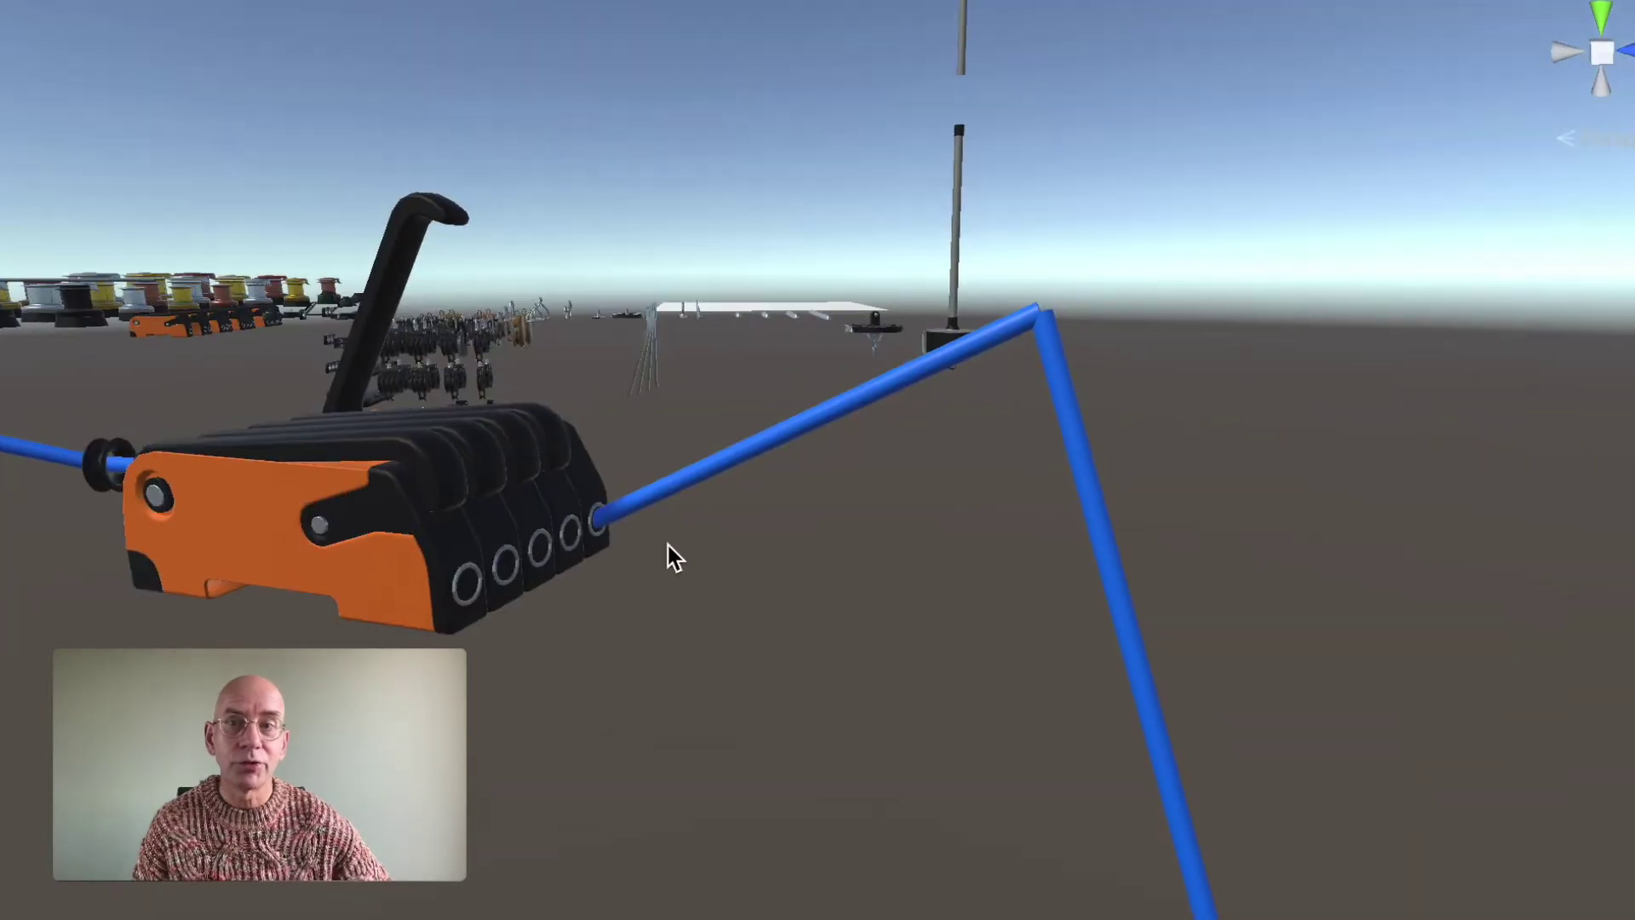
{"action": "scroll", "coordinate": [979, 353], "scroll_direction": "up", "scroll_amount": 3}
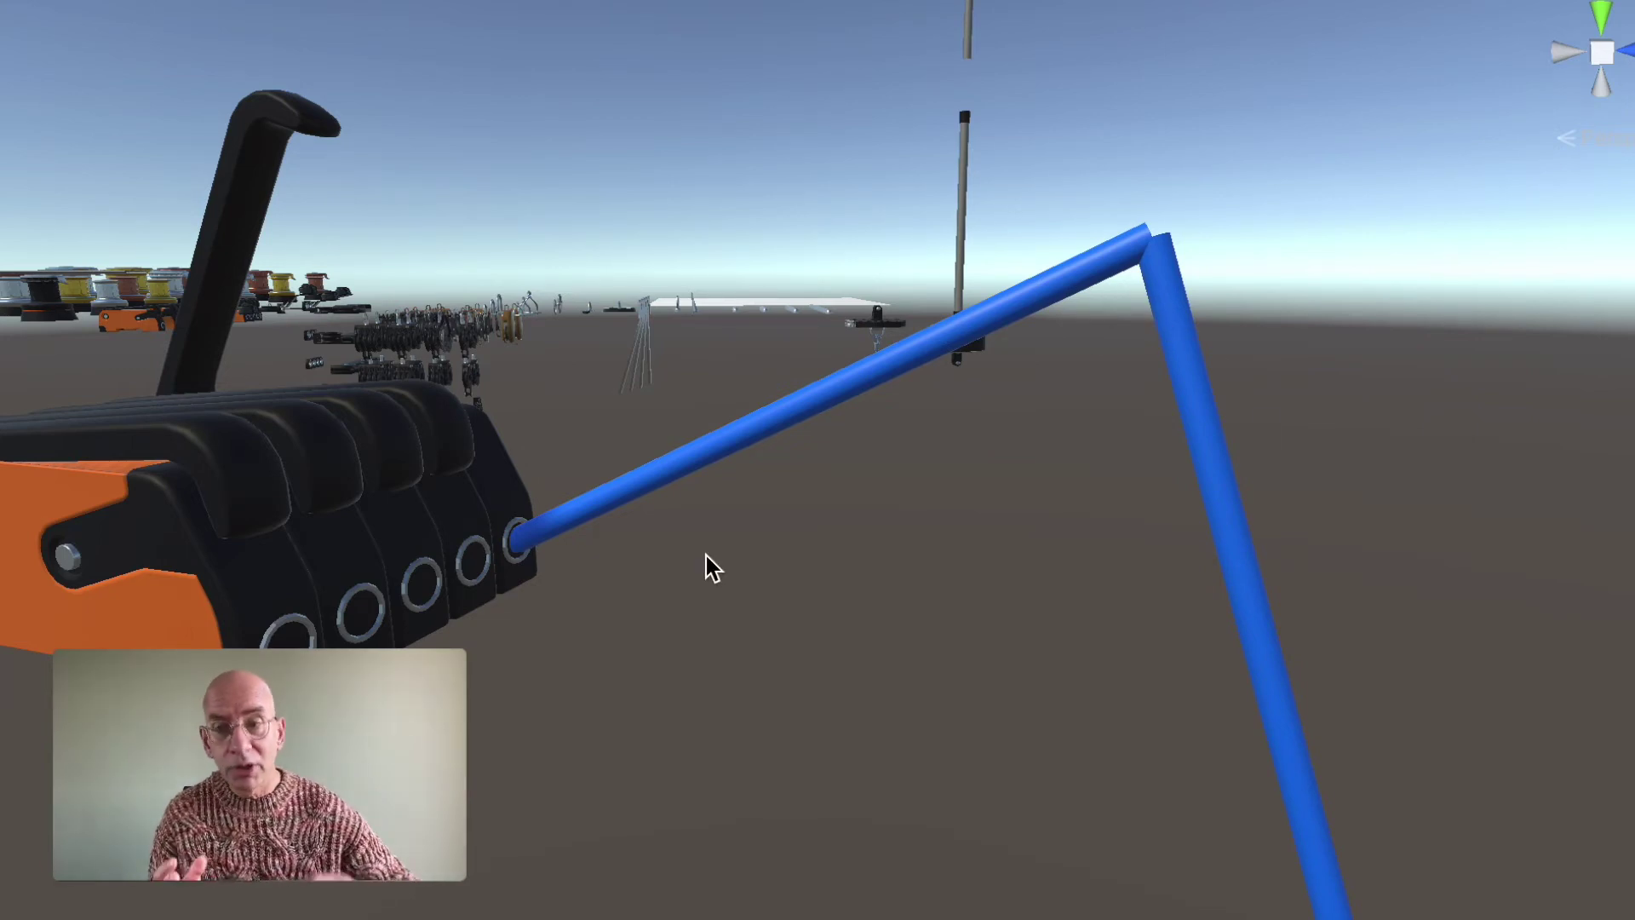
{"action": "middle_click_drag", "start_coordinate": [489, 504], "coordinate": [546, 513]}
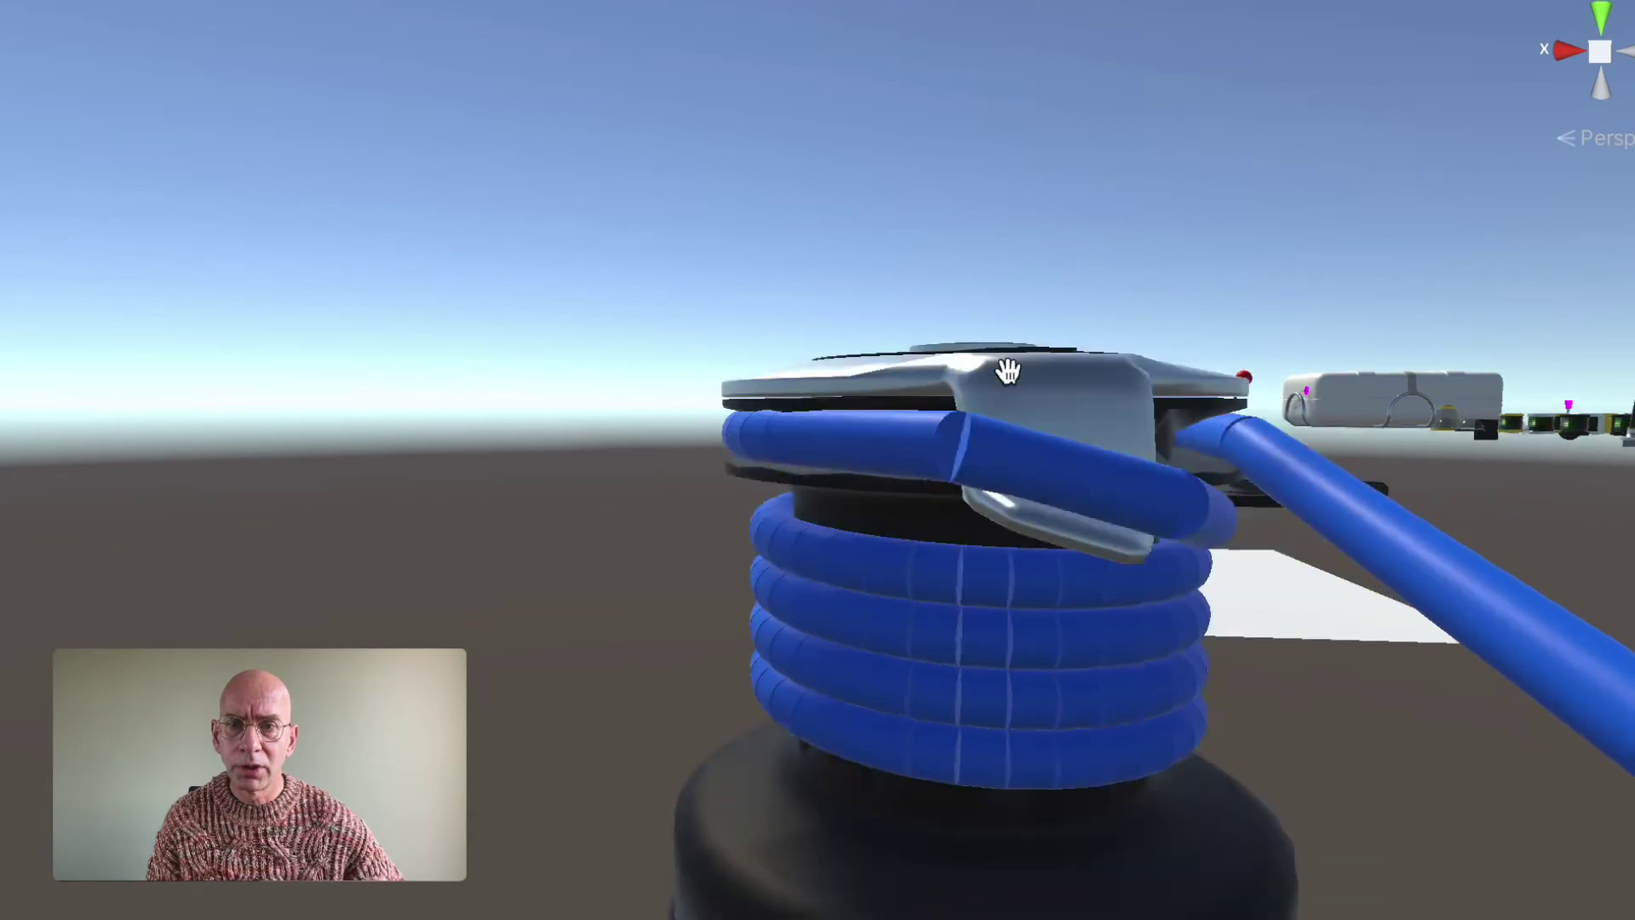
Step: Inspect the blue rope's wraps around the winch drum and its path through the self-tailing top
{"action": "middle_click_drag", "start_coordinate": [1008, 372], "coordinate": [970, 356]}
{"action": "scroll", "coordinate": [707, 388], "scroll_direction": "up", "scroll_amount": 3}
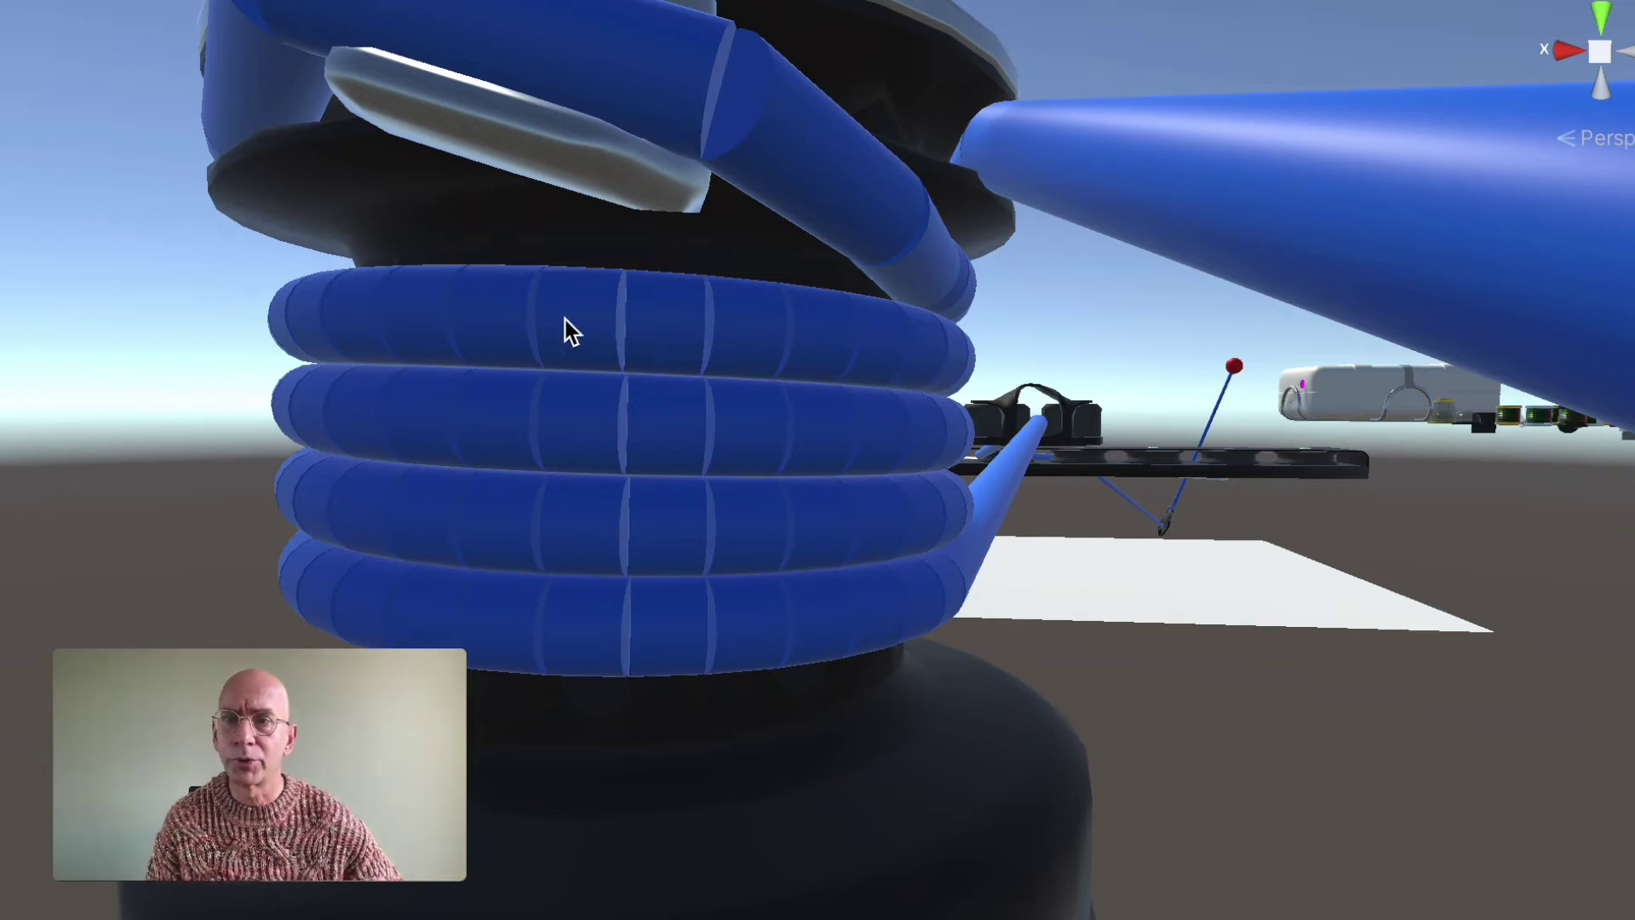
{"action": "middle_click_drag", "start_coordinate": [843, 309], "coordinate": [818, 327]}
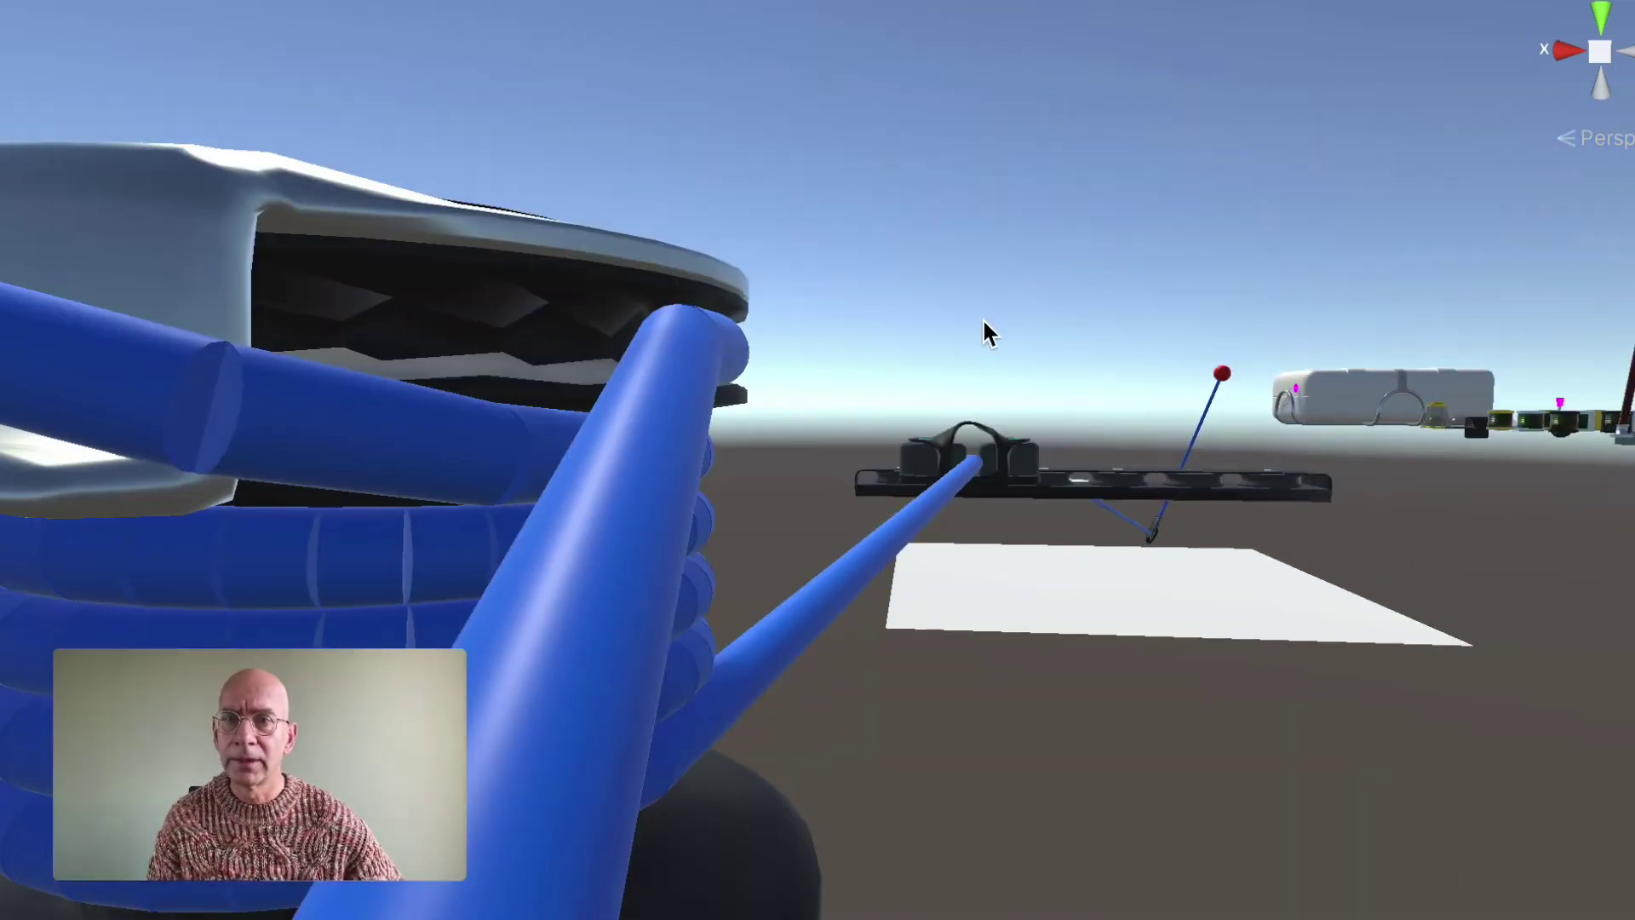
{"action": "right_click_drag", "start_coordinate": [984, 321], "coordinate": [1009, 345]}
{"action": "middle_click_drag", "start_coordinate": [1009, 345], "coordinate": [916, 325]}
{"action": "scroll", "coordinate": [982, 360], "scroll_direction": "up", "scroll_amount": 3}
{"action": "scroll", "coordinate": [977, 356], "scroll_direction": "down", "scroll_amount": 2}
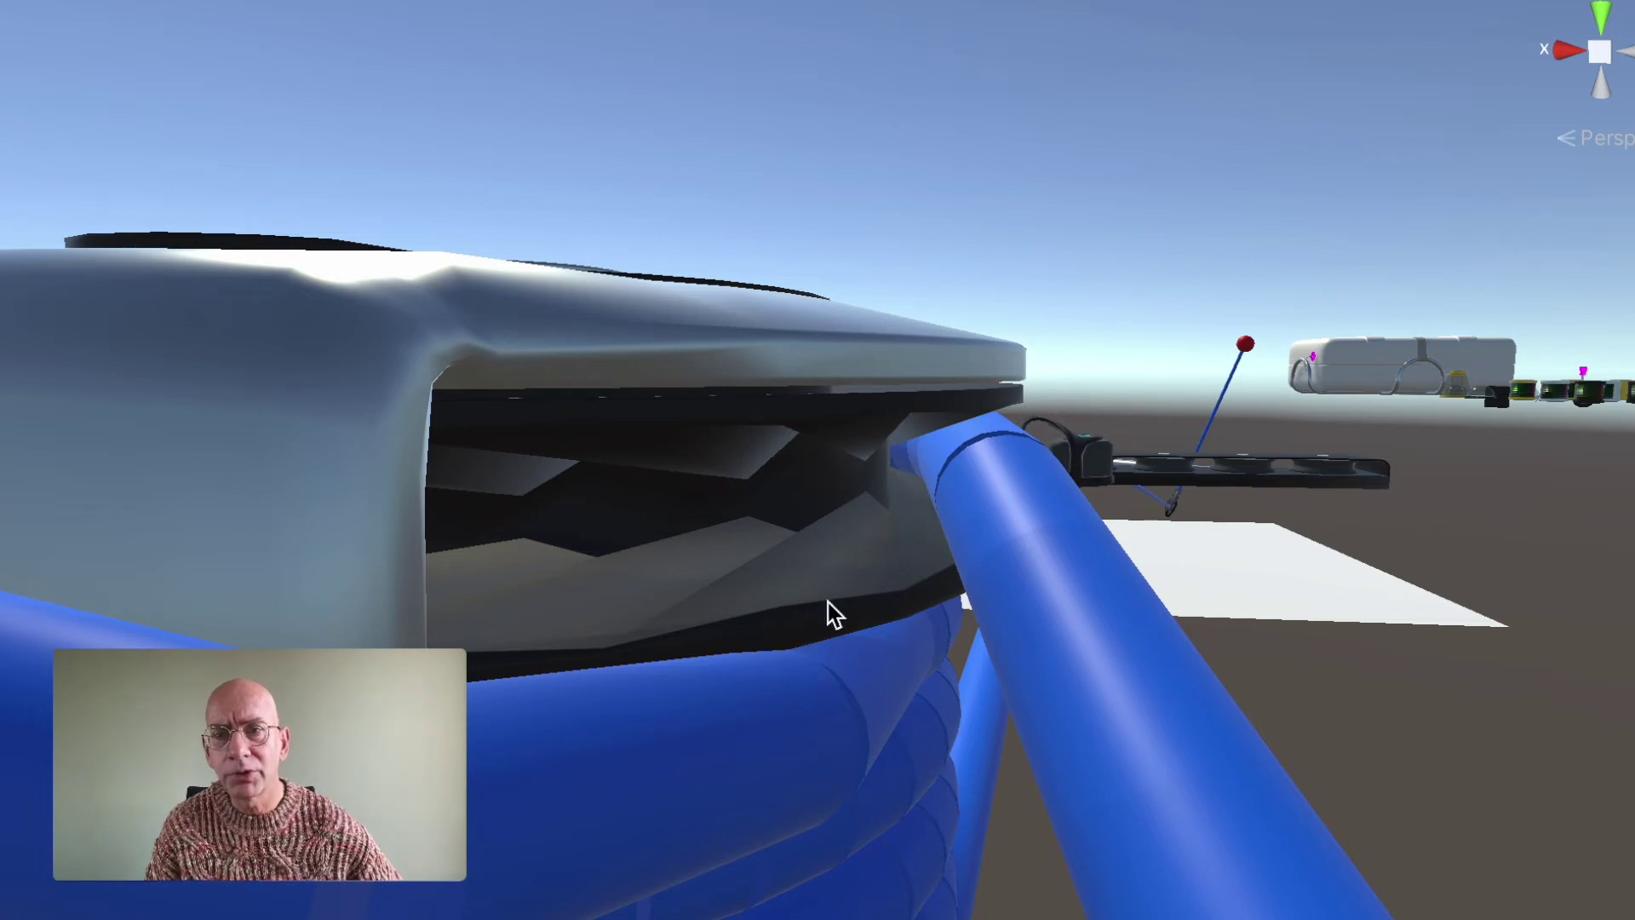
Step: Examine how the blue rope passes over the winch's metal feeder arm and into the self-tailing jaws
{"action": "middle_click_drag", "start_coordinate": [785, 586], "coordinate": [803, 585]}
{"action": "right_click_drag", "start_coordinate": [800, 586], "coordinate": [807, 668]}
{"action": "scroll", "coordinate": [807, 668], "scroll_direction": "down", "scroll_amount": 3}
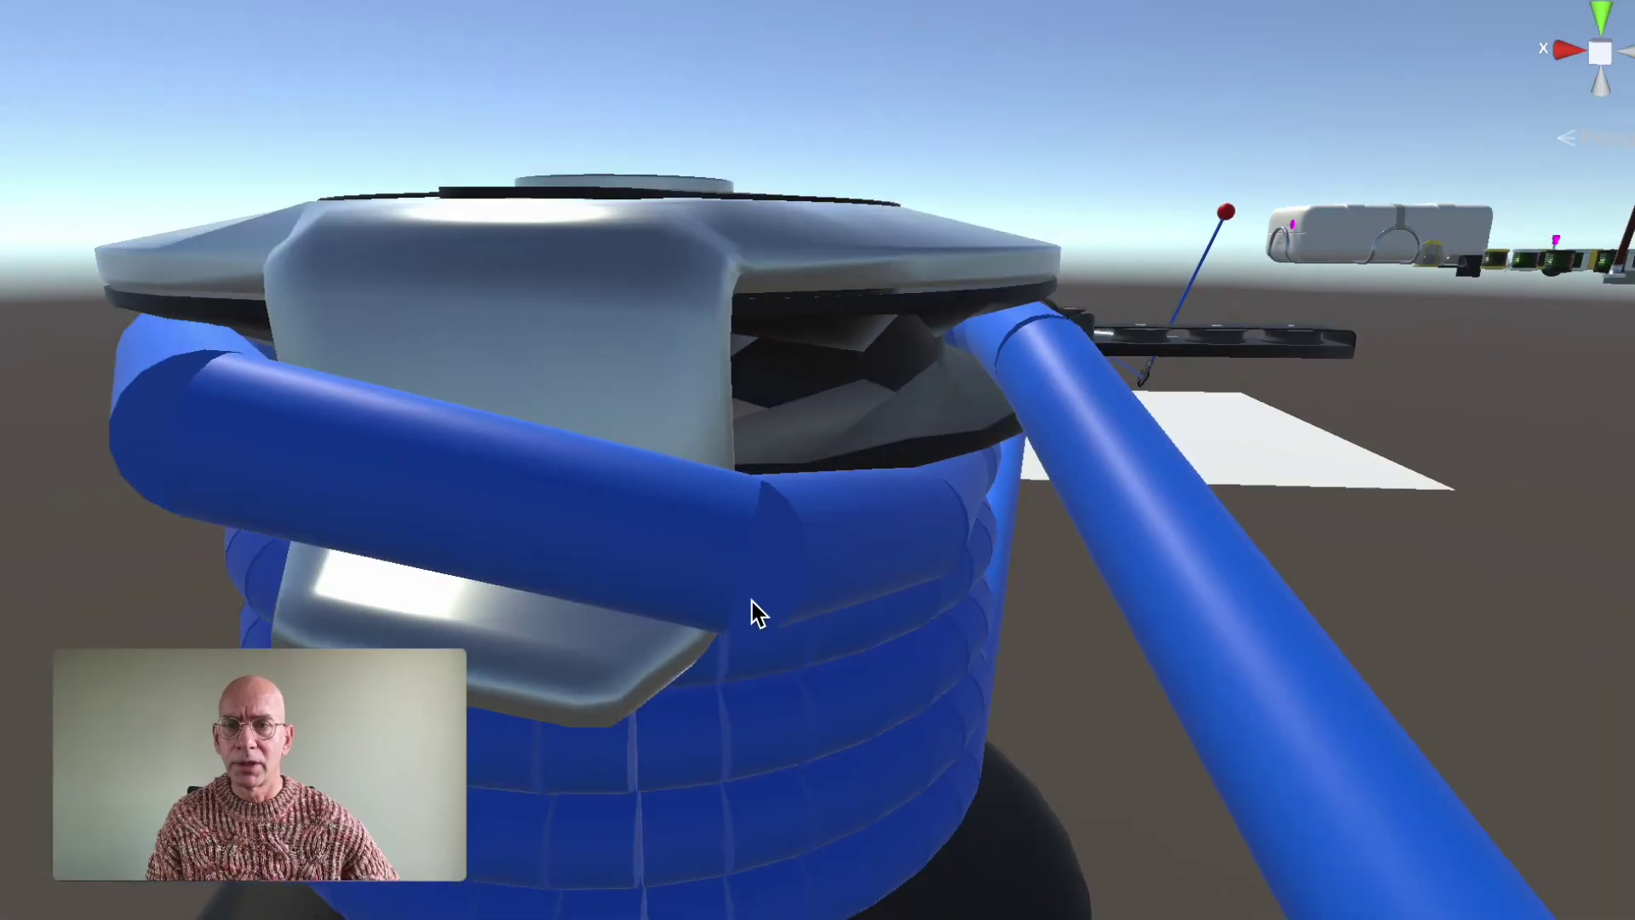
{"action": "mouse_move", "coordinate": [669, 533]}
{"action": "middle_mouse_down"}
{"action": "mouse_move", "coordinate": [647, 536]}
{"action": "mouse_move", "coordinate": [666, 534]}
{"action": "middle_mouse_up"}
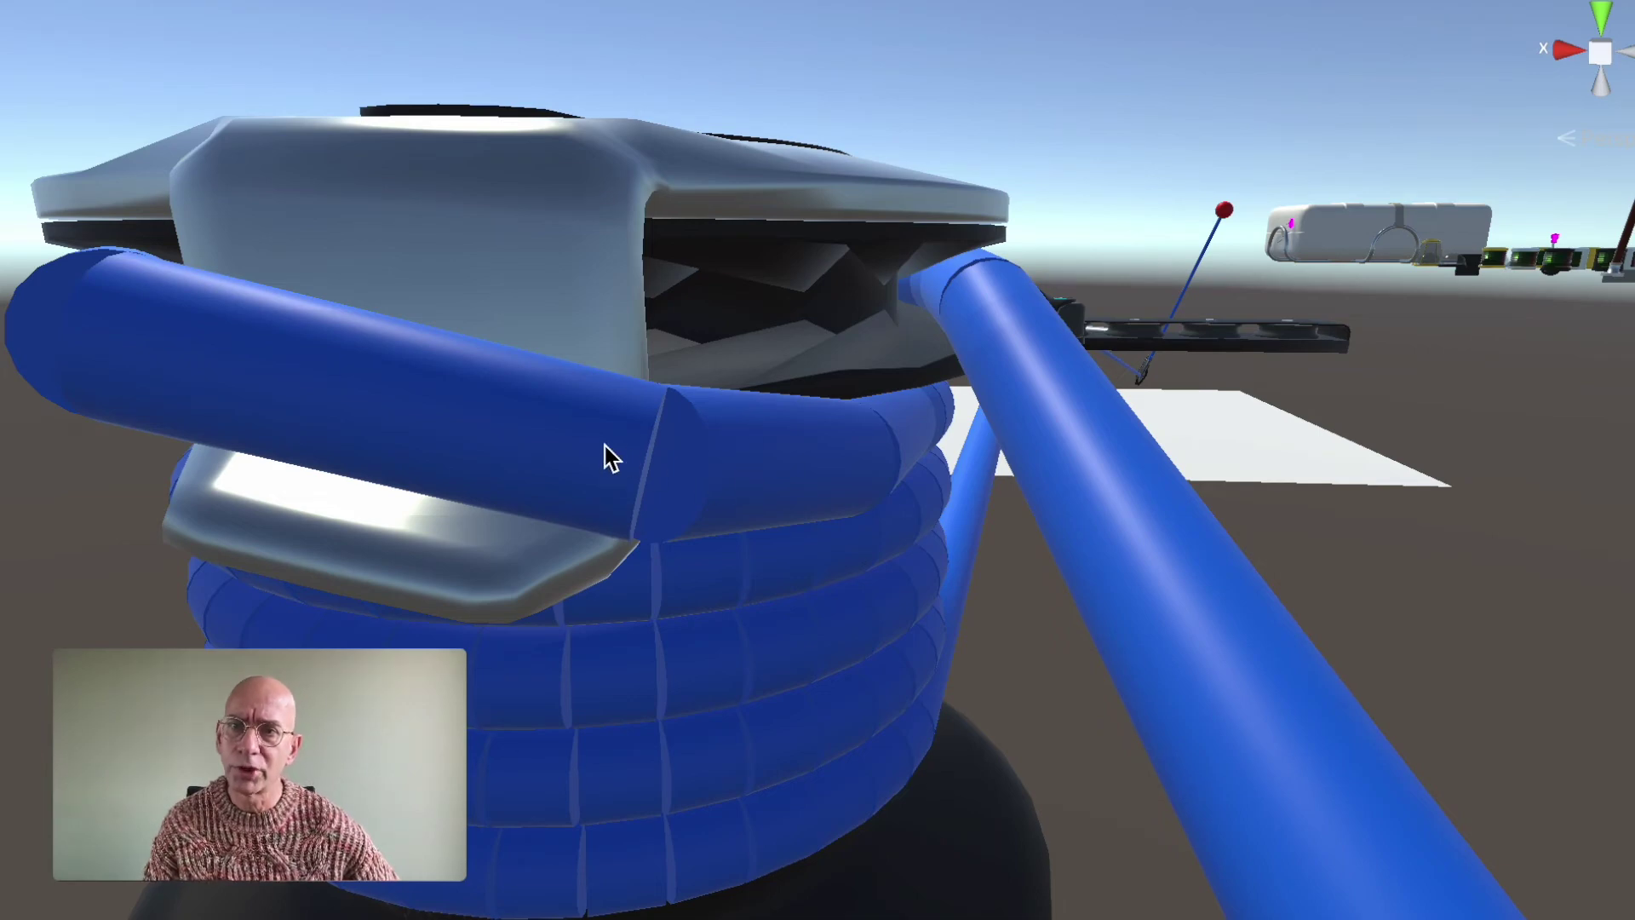
{"action": "middle_click_drag", "start_coordinate": [562, 422], "coordinate": [584, 445]}
{"action": "right_click_drag", "start_coordinate": [596, 471], "coordinate": [726, 484]}
{"action": "middle_click_drag", "start_coordinate": [726, 484], "coordinate": [760, 478]}
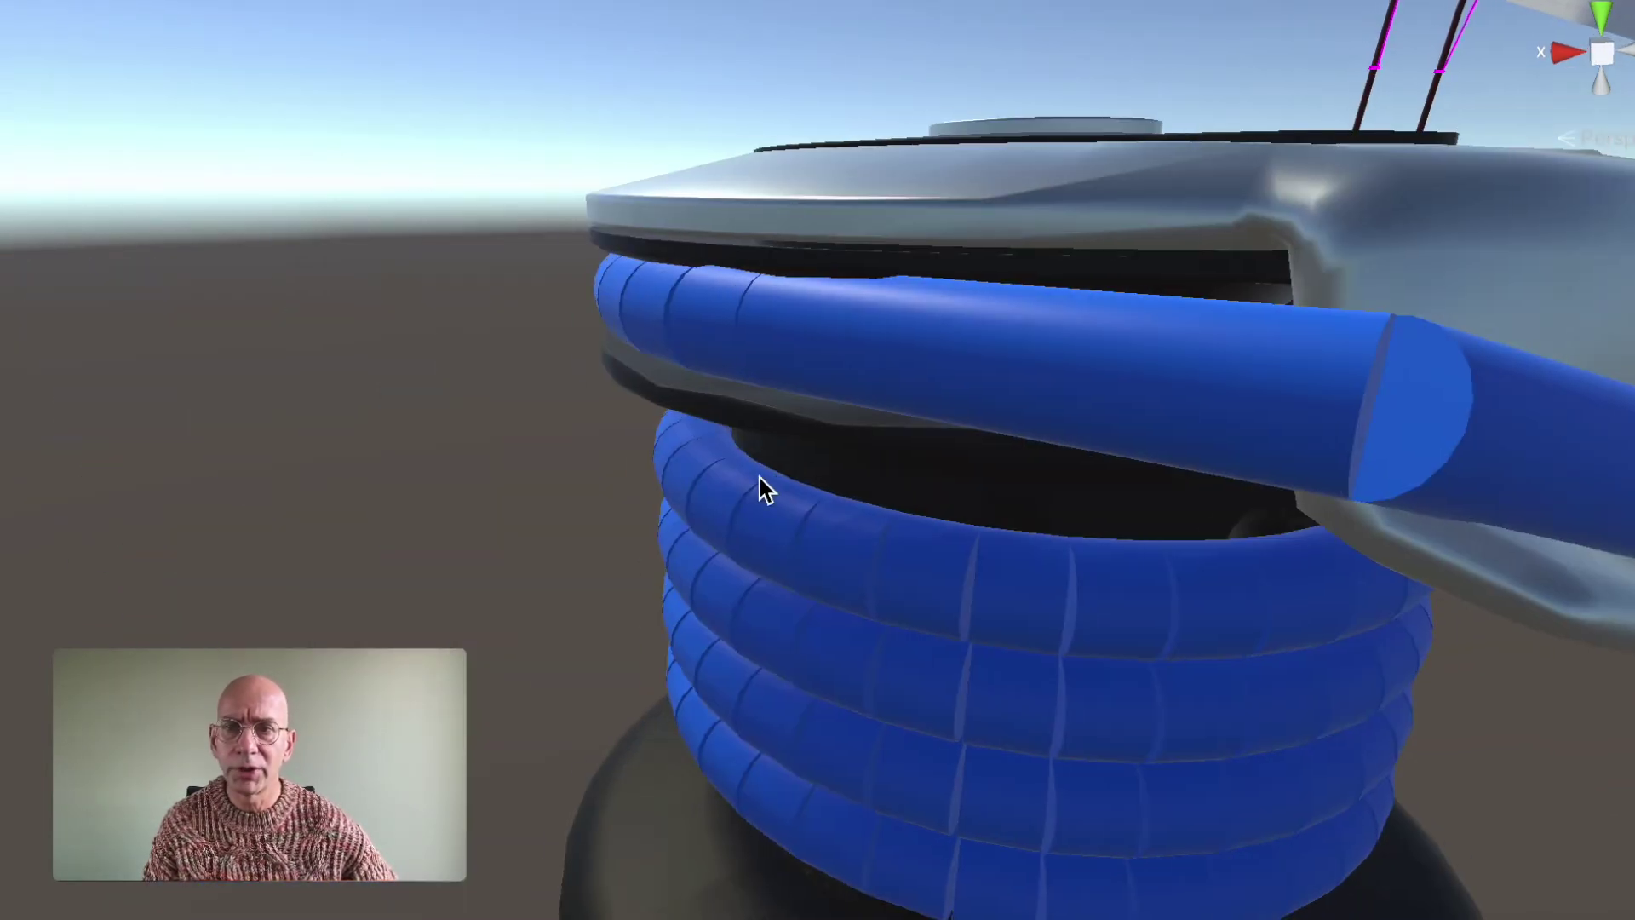
Step: Follow the blue rope from the winch's self-tailing top through the round fairlead to the orange clutches, and select the winch
{"action": "left_click_drag", "start_coordinate": [760, 478], "coordinate": [847, 503], "text": "alt"}
{"action": "scroll", "coordinate": [667, 465], "scroll_direction": "up", "scroll_amount": 5}
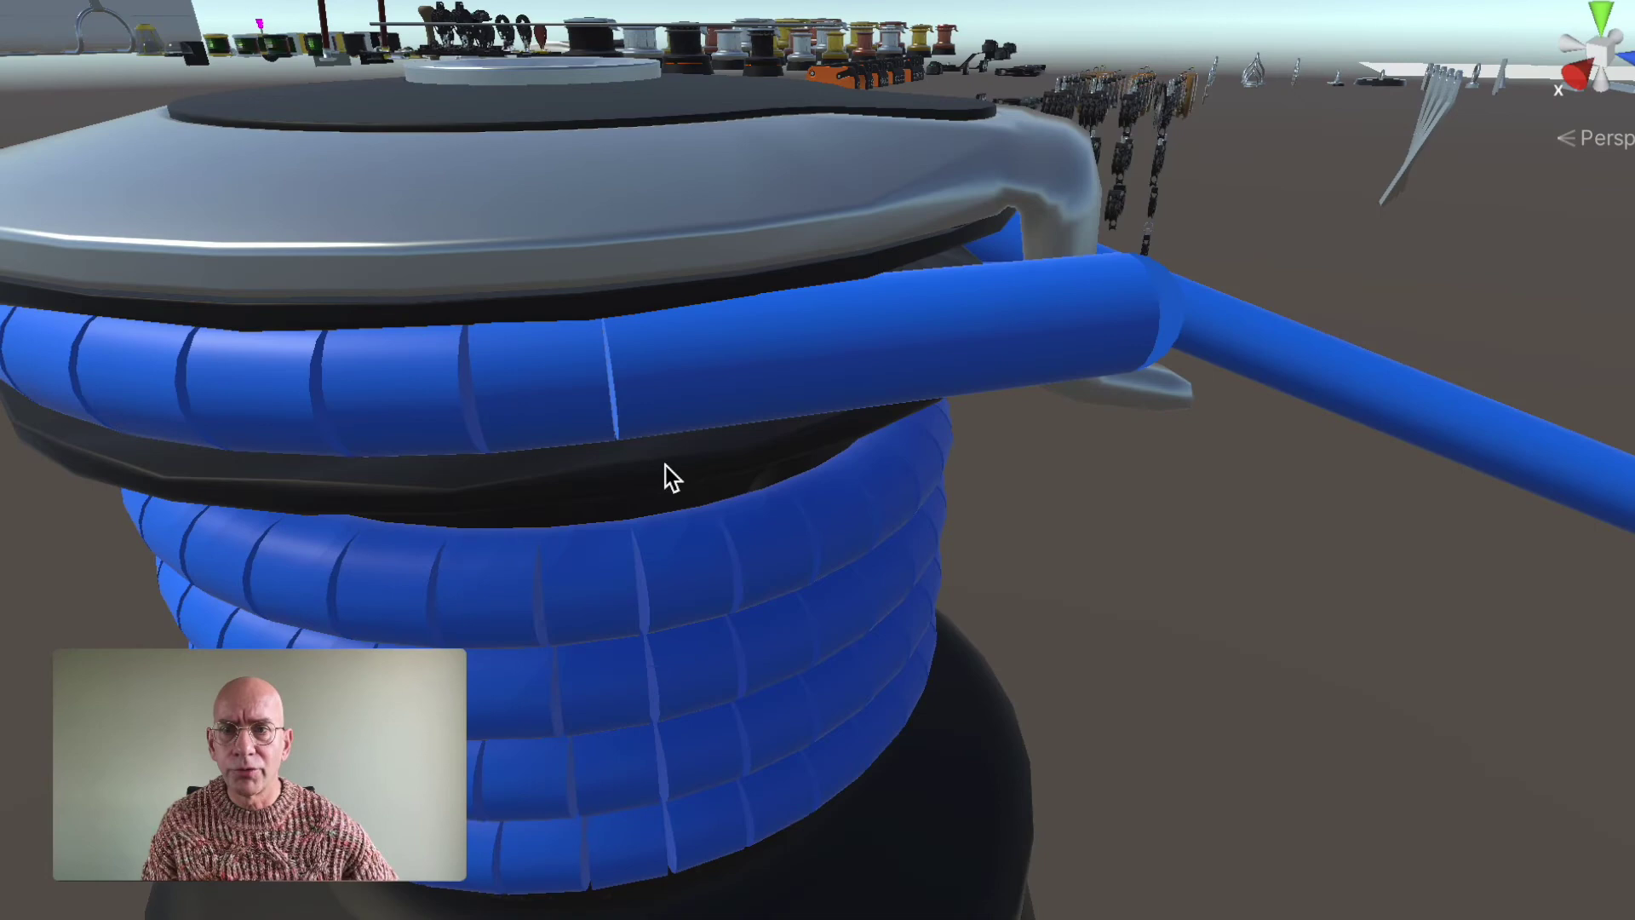
{"action": "scroll", "coordinate": [664, 465], "scroll_direction": "down", "scroll_amount": 3}
{"action": "left_click_drag", "start_coordinate": [664, 465], "coordinate": [452, 478], "text": "alt"}
{"action": "scroll", "coordinate": [666, 502], "scroll_direction": "up", "scroll_amount": 5}
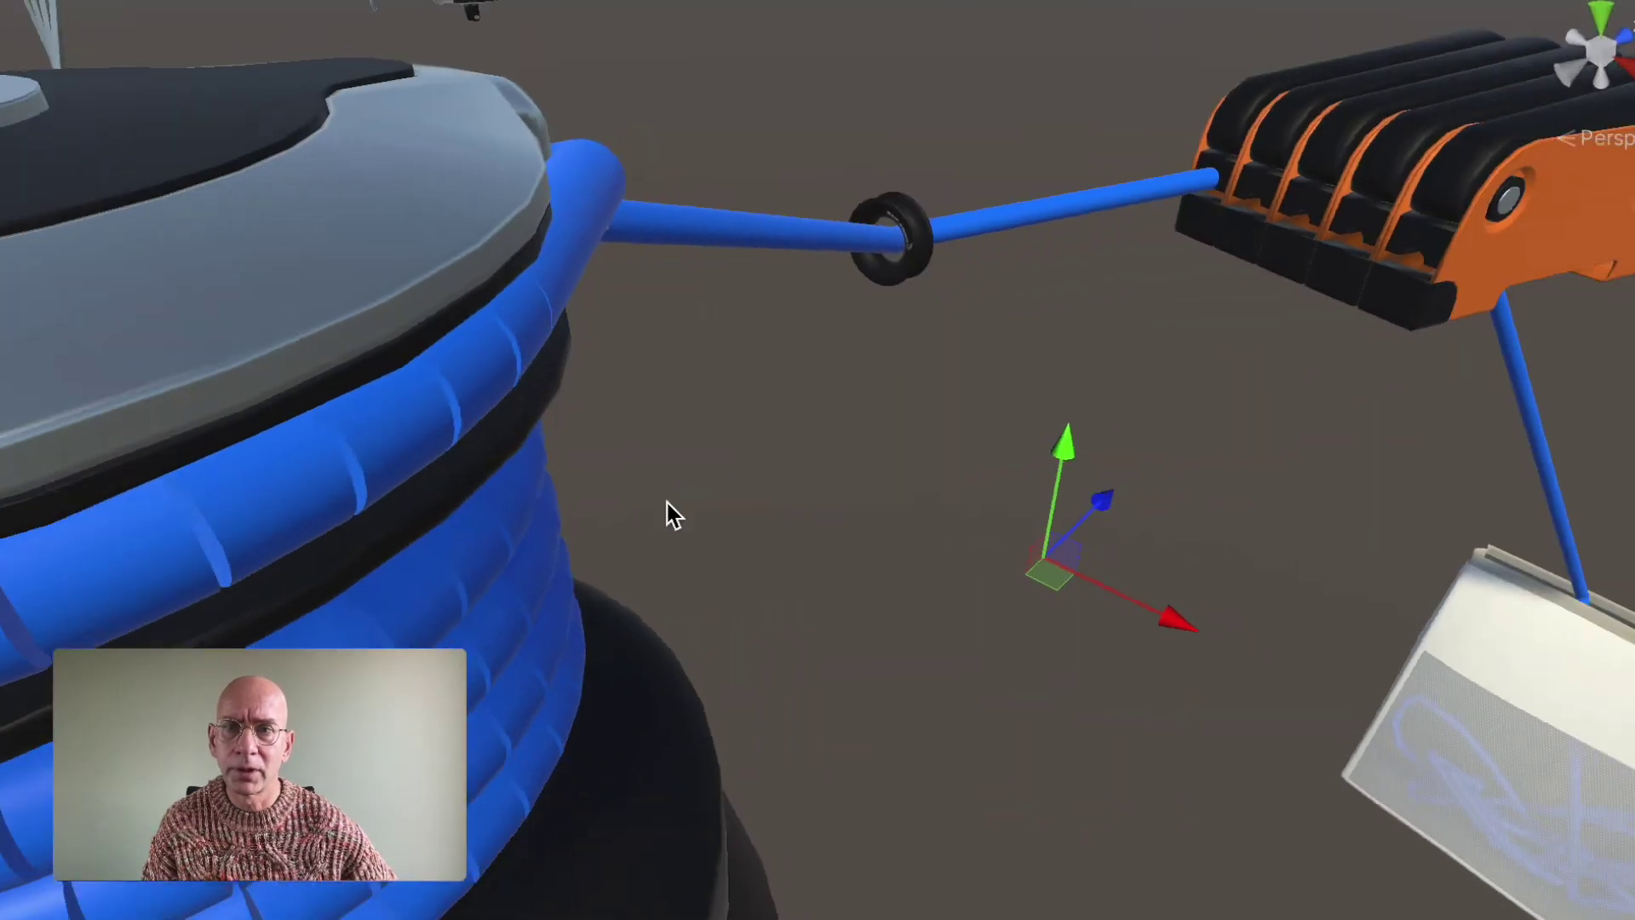
{"action": "scroll", "coordinate": [673, 515], "scroll_direction": "down", "scroll_amount": 3}
{"action": "left_click_drag", "start_coordinate": [673, 515], "coordinate": [833, 503], "text": "alt"}
{"action": "scroll", "coordinate": [805, 532], "scroll_direction": "up", "scroll_amount": 5}
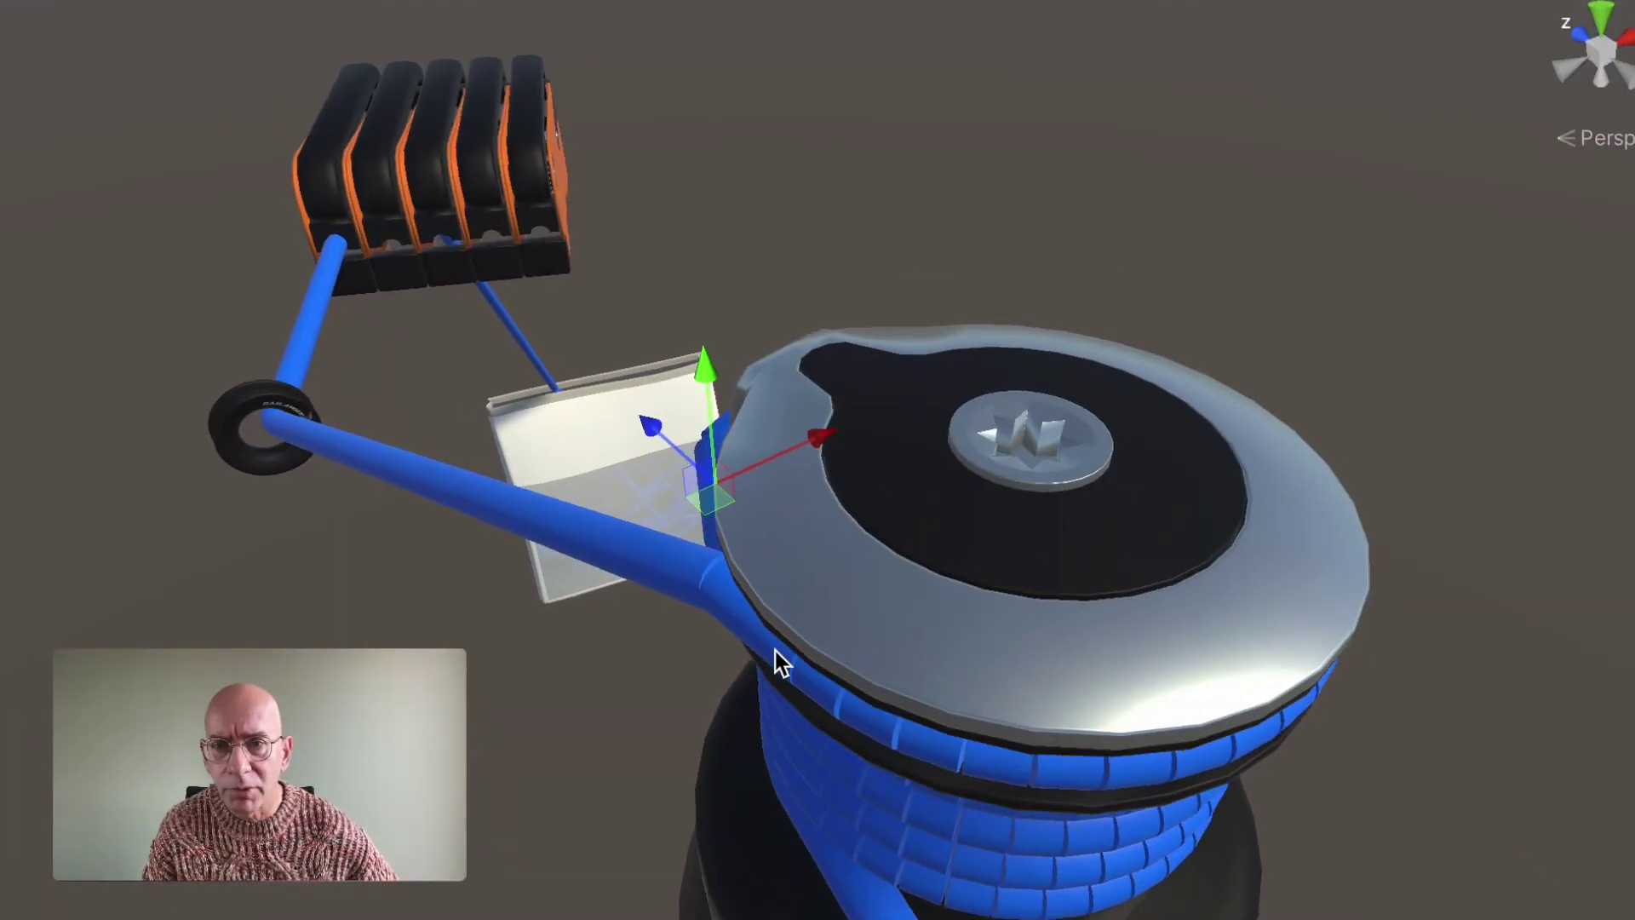
{"action": "scroll", "coordinate": [979, 552], "scroll_direction": "down", "scroll_amount": 4}
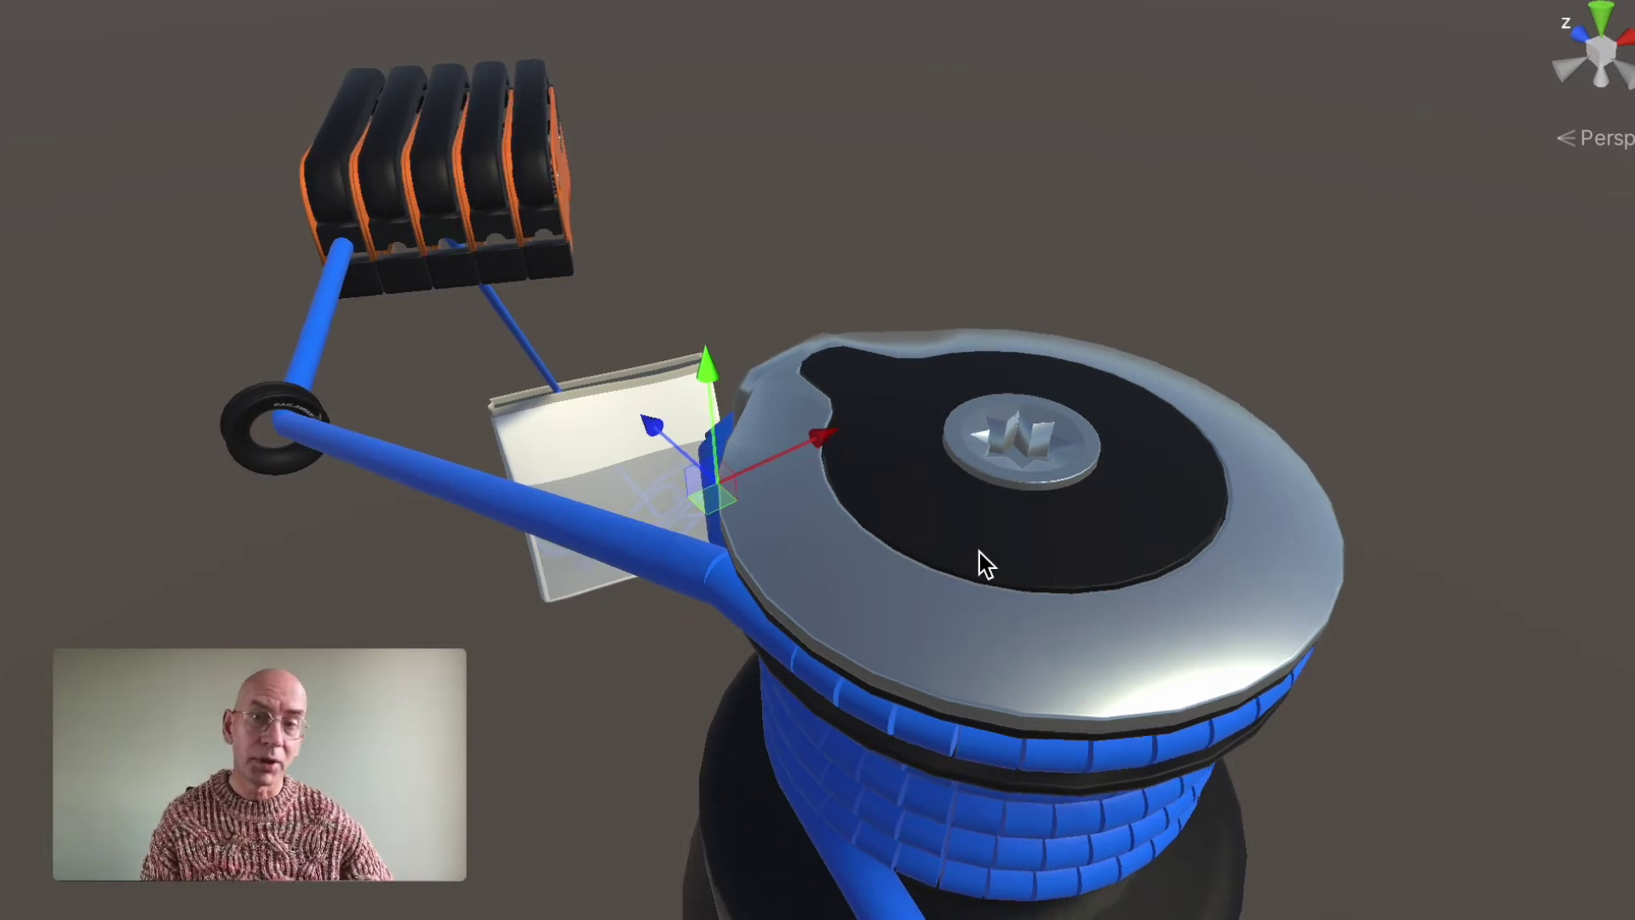
{"action": "left_click", "coordinate": [971, 536]}
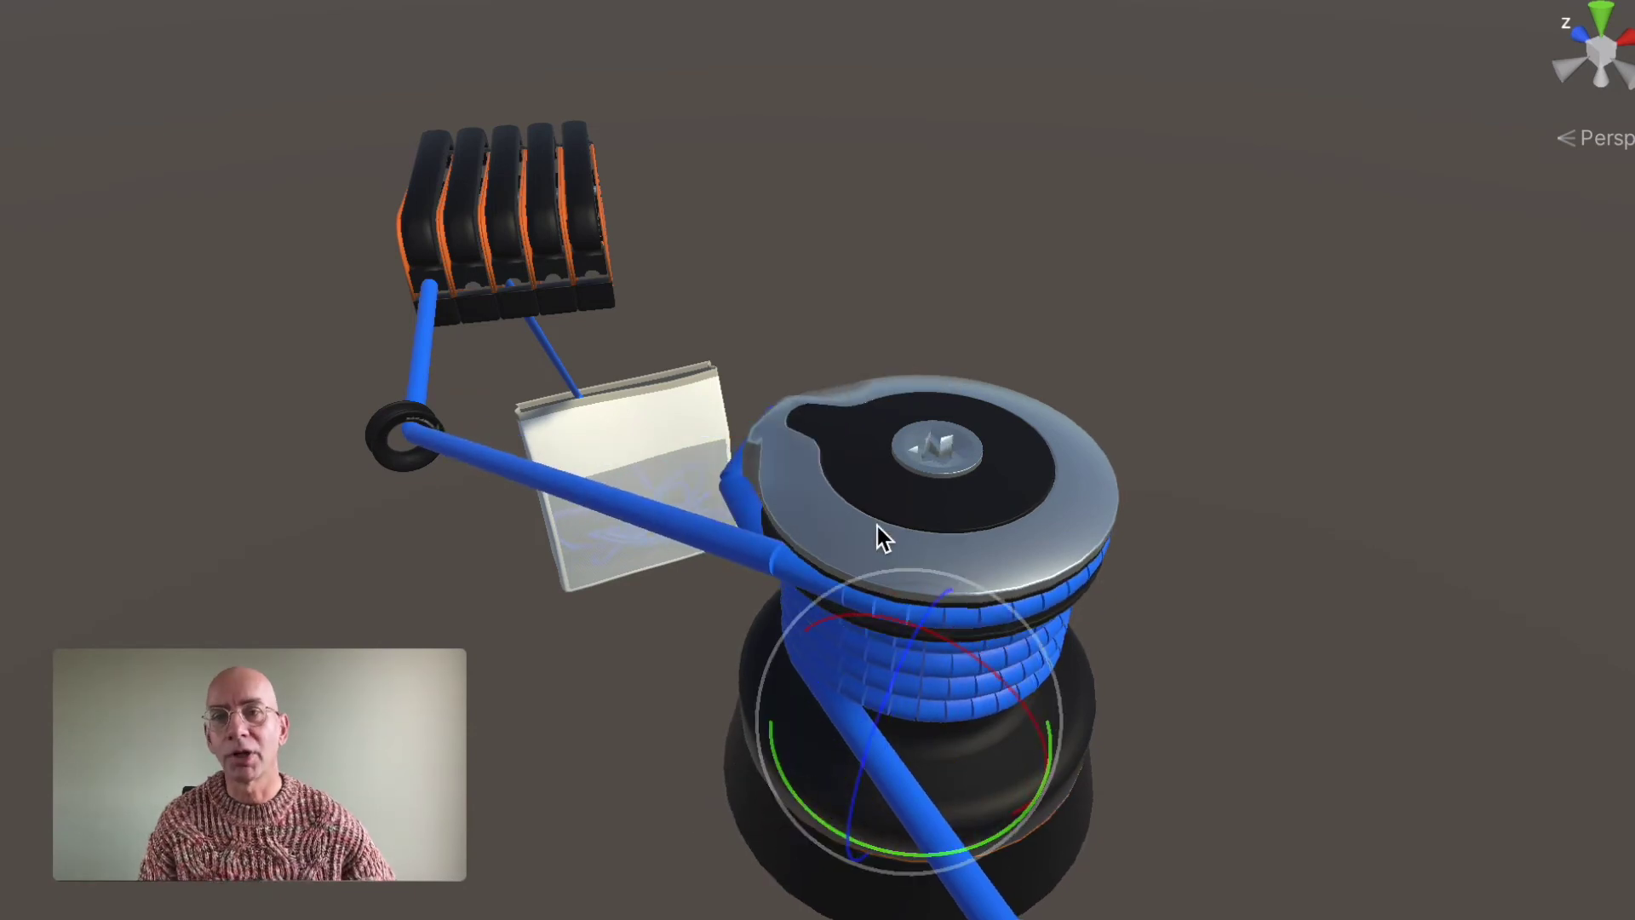
{"action": "scroll", "coordinate": [877, 520], "scroll_direction": "down", "scroll_amount": 2}
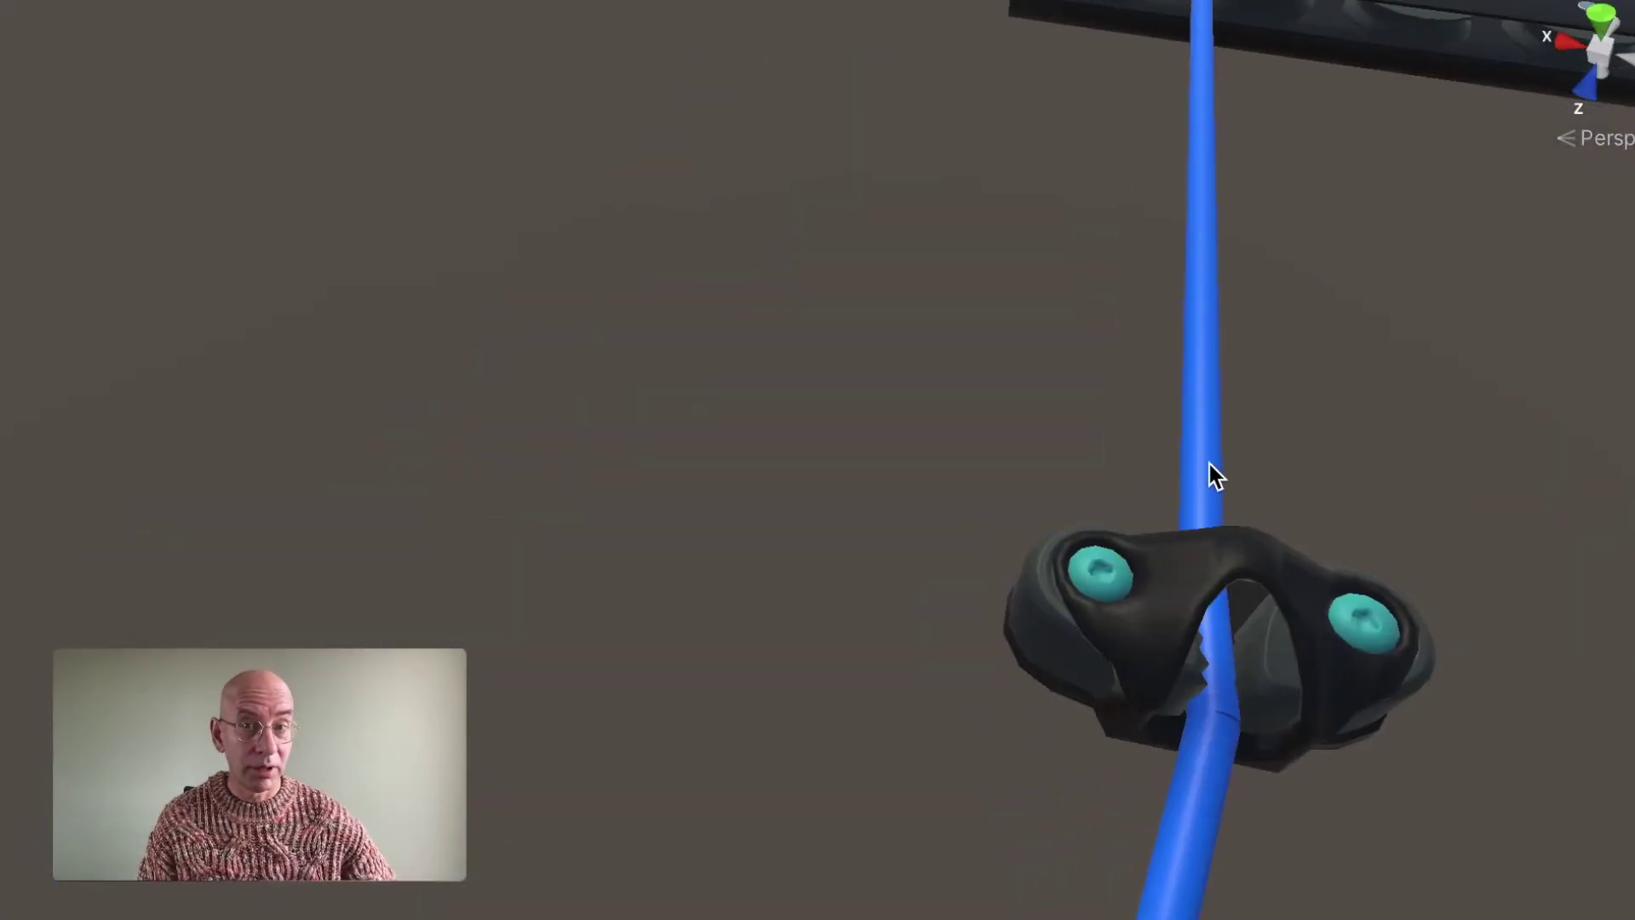
Step: Examine the blue rope's path from the deck organizer through the black cam cleat
{"action": "left_click_drag", "start_coordinate": [1209, 464], "coordinate": [1575, 431], "text": "alt"}
{"action": "scroll", "coordinate": [979, 423], "scroll_direction": "down", "scroll_amount": 3}
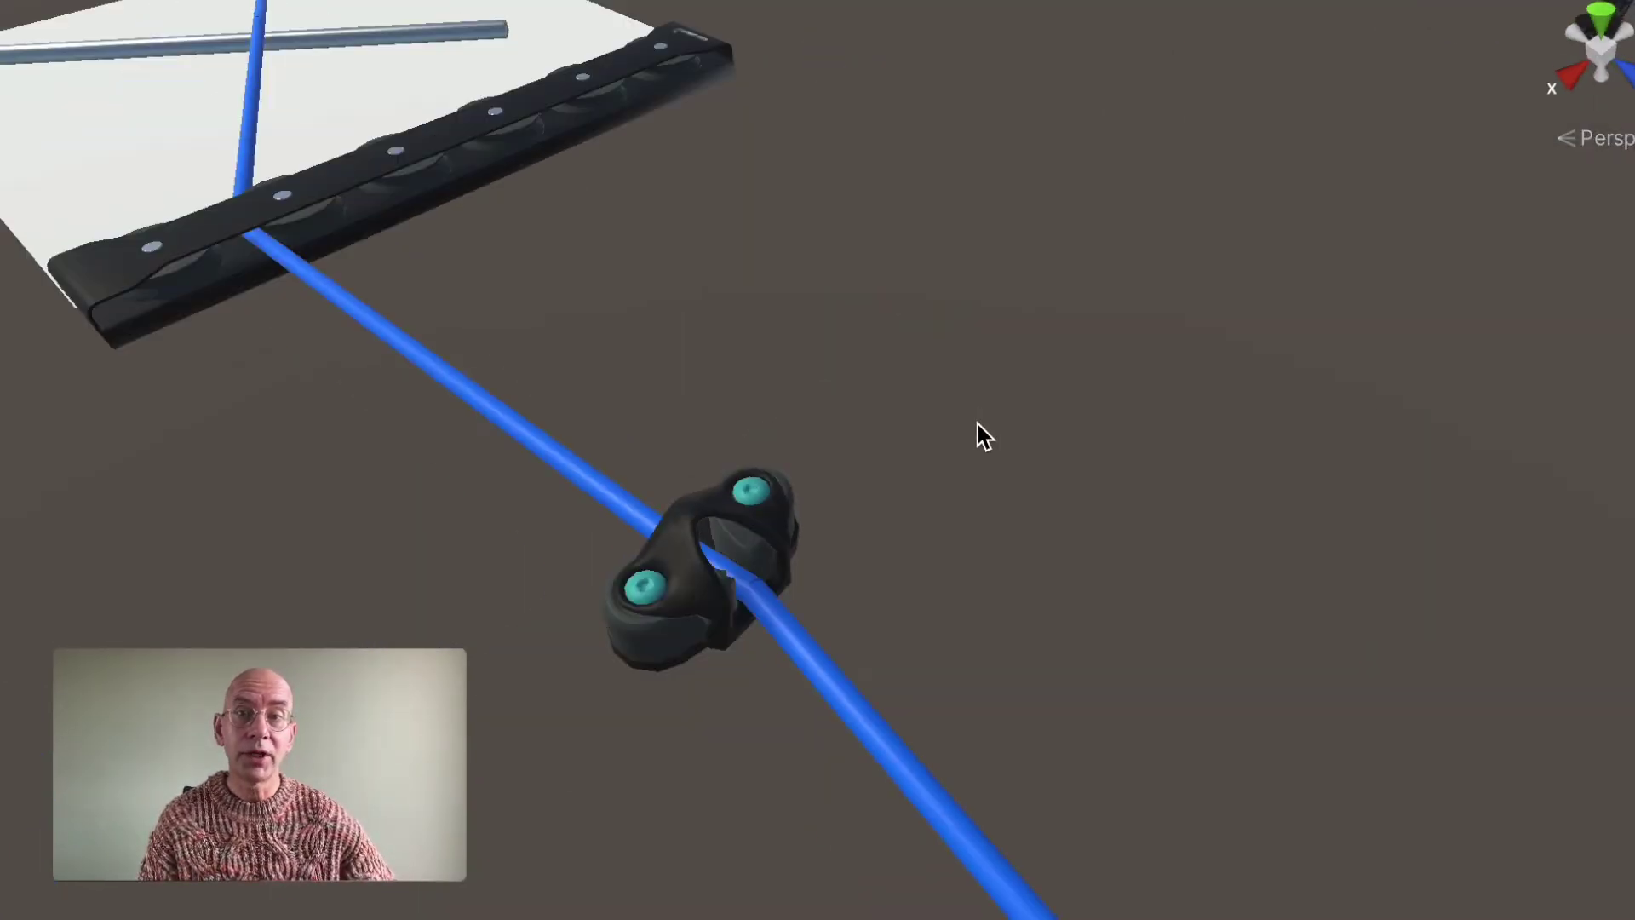
{"action": "middle_click_drag", "start_coordinate": [1029, 267], "coordinate": [918, 391]}
{"action": "left_click_drag", "start_coordinate": [918, 391], "coordinate": [1264, 213], "text": "alt"}
{"action": "scroll", "coordinate": [623, 215], "scroll_direction": "up", "scroll_amount": 1}
Step: Survey the hardware collection from the blocks and clutches past the cleats to the compasses and navigation lights
{"action": "middle_click_drag", "start_coordinate": [569, 168], "coordinate": [985, 315]}
{"action": "middle_click_drag", "start_coordinate": [577, 230], "coordinate": [911, 232]}
{"action": "left_click_drag", "start_coordinate": [566, 244], "coordinate": [954, 223], "text": "alt"}
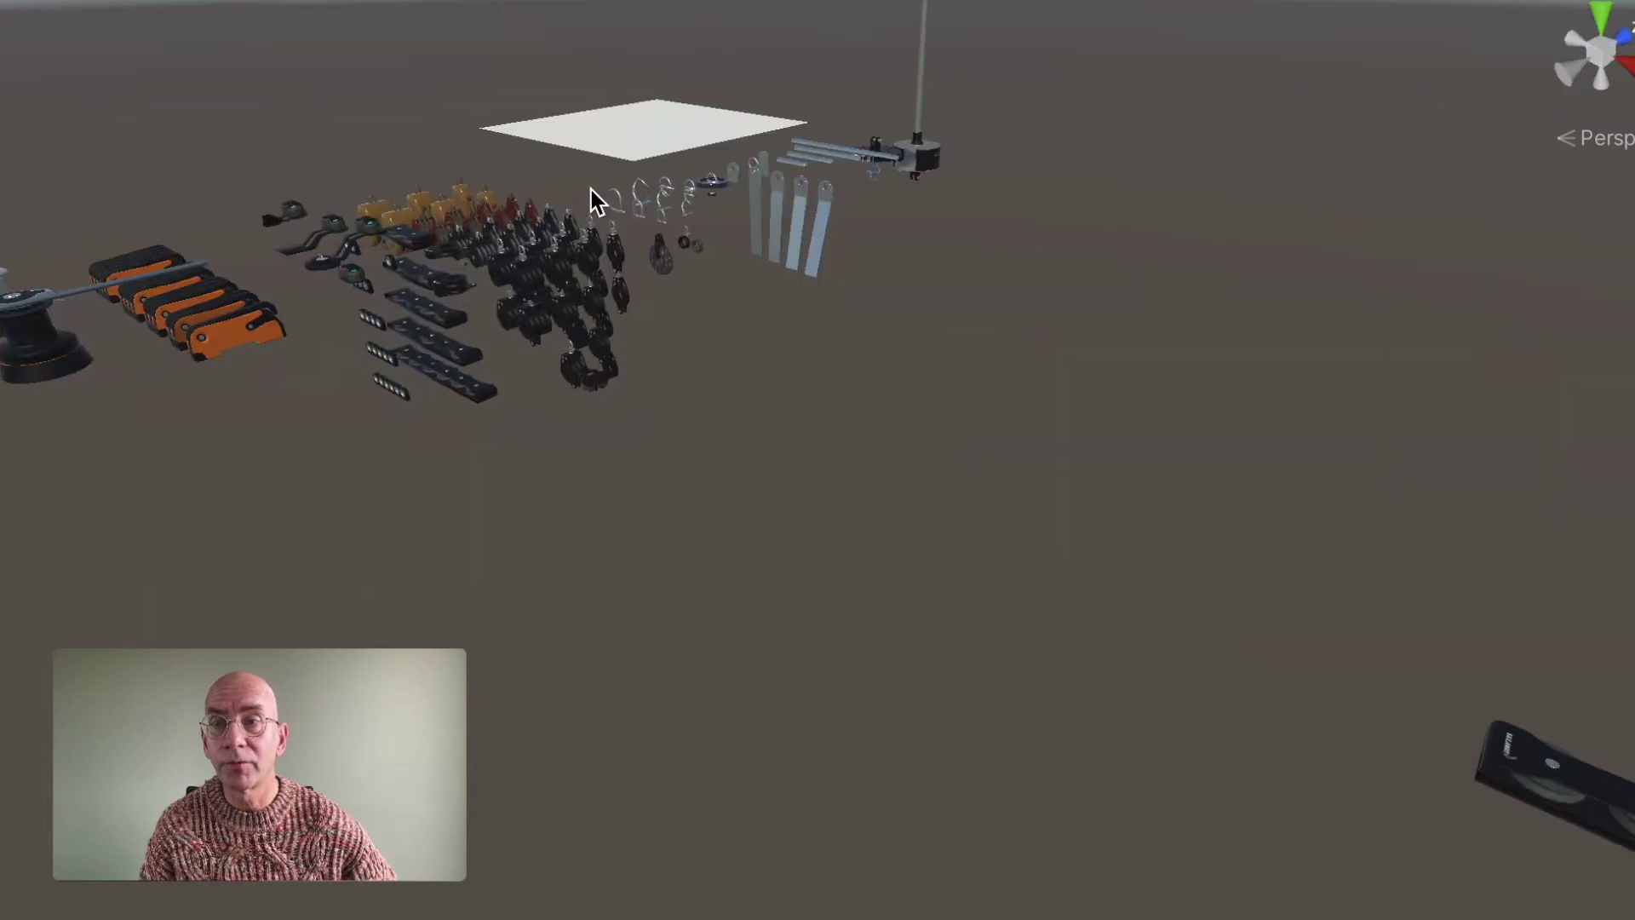
{"action": "middle_click_drag", "start_coordinate": [375, 252], "coordinate": [895, 198]}
{"action": "left_click_drag", "start_coordinate": [383, 281], "coordinate": [681, 274], "text": "alt"}
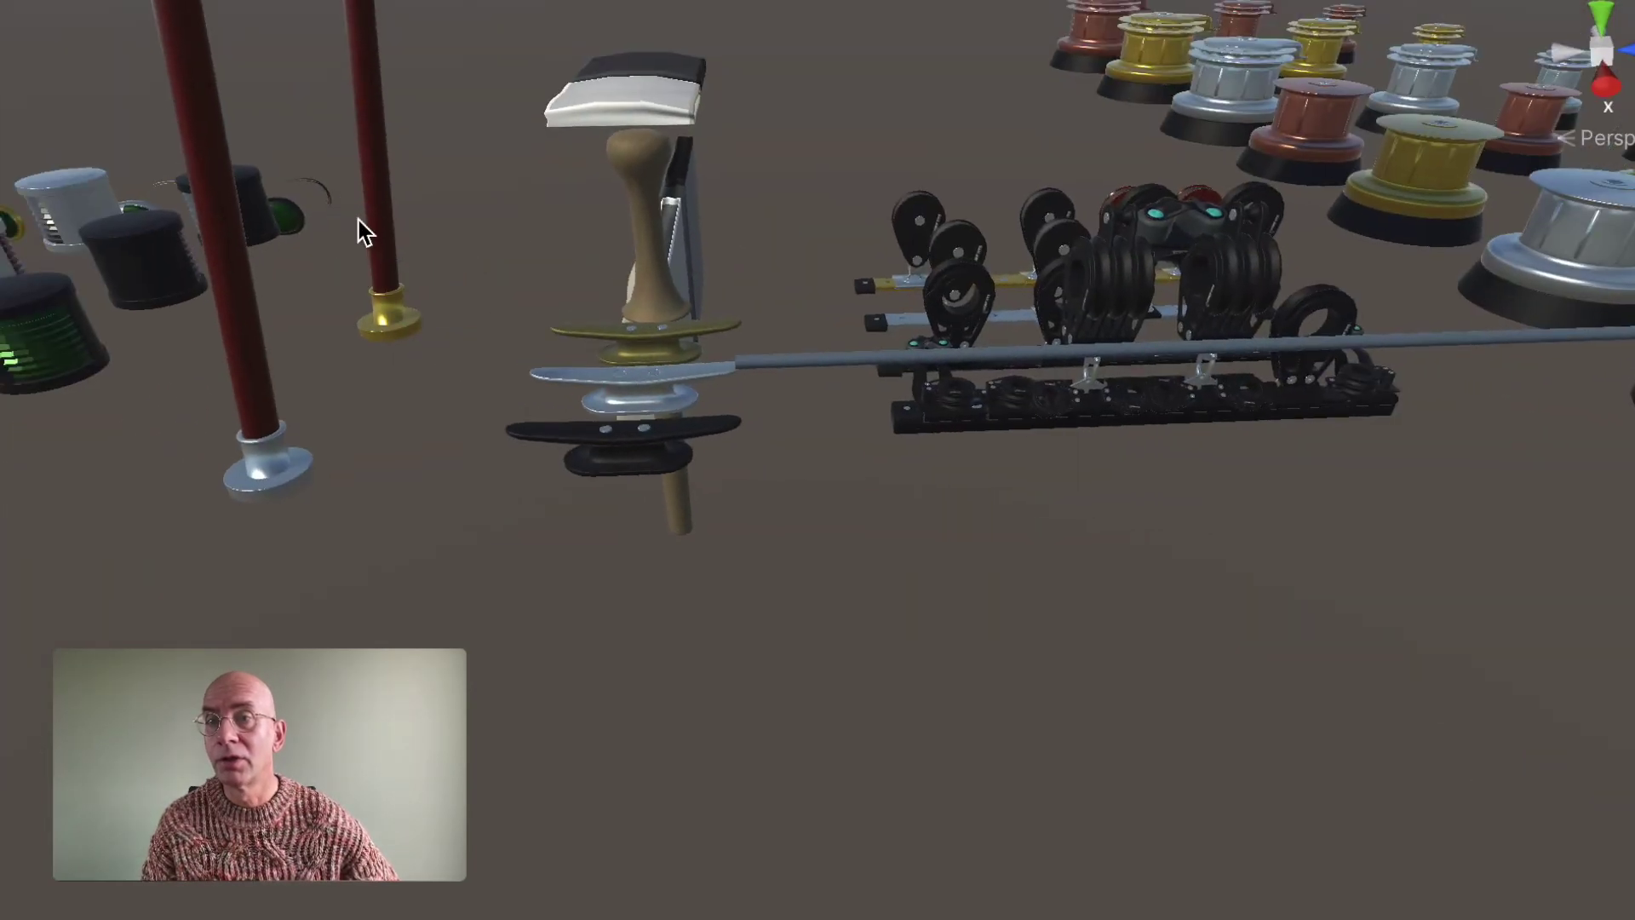
{"action": "middle_click_drag", "start_coordinate": [359, 220], "coordinate": [979, 219]}
{"action": "middle_click_drag", "start_coordinate": [494, 218], "coordinate": [595, 218]}
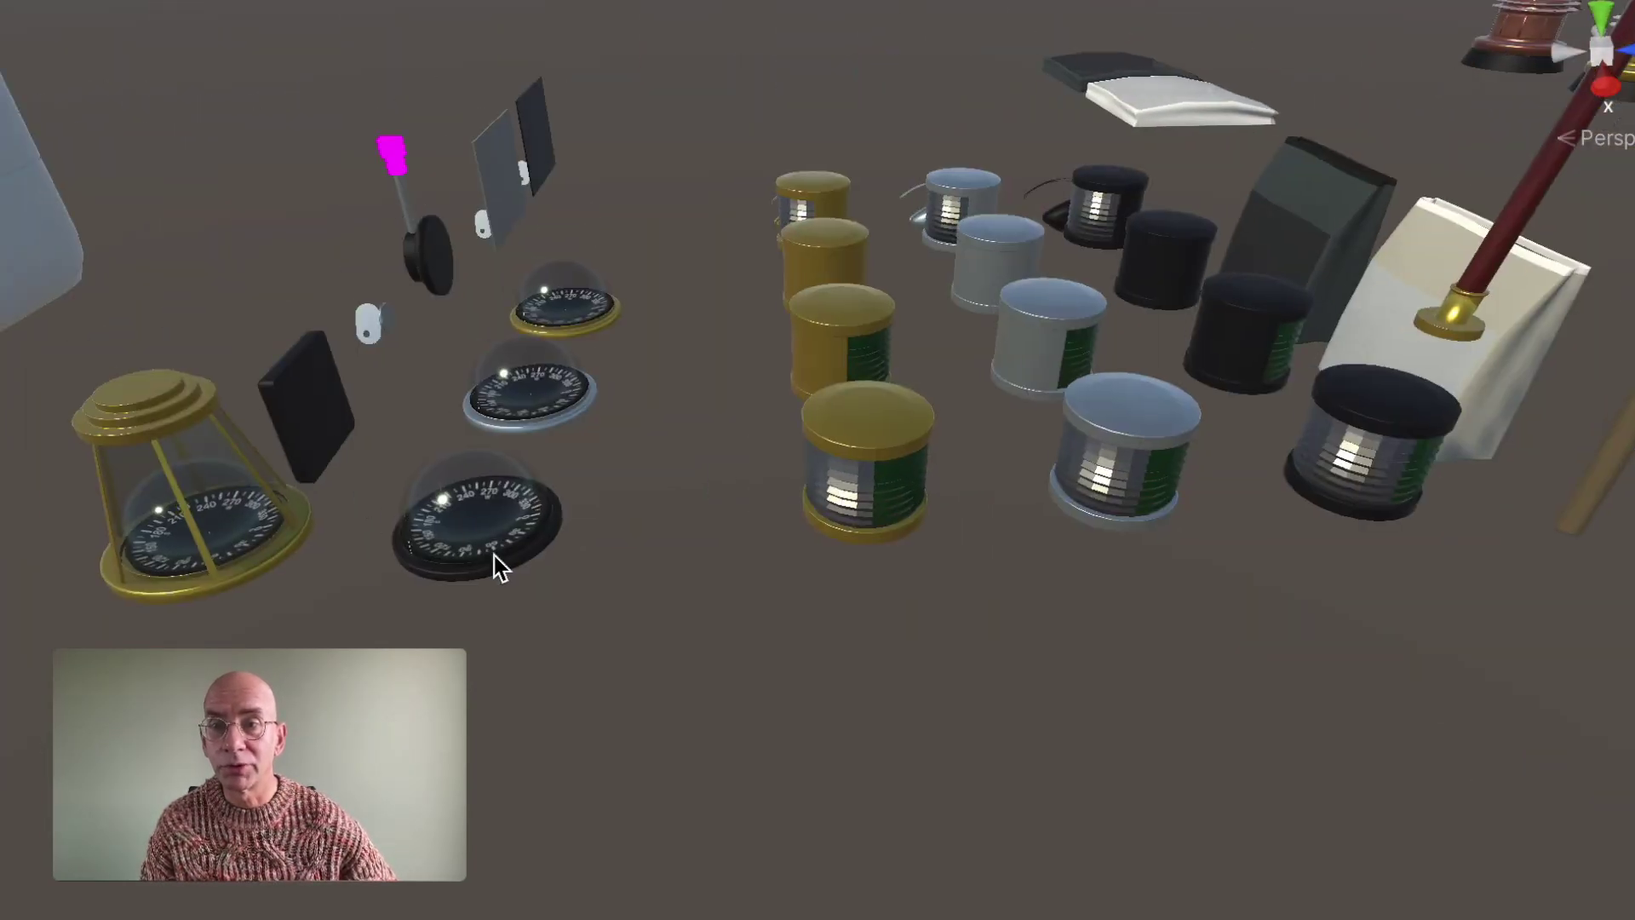
Step: Examine the domed compasses, the brass-caged compass and the instruments mounted beside them
{"action": "middle_click_drag", "start_coordinate": [428, 468], "coordinate": [595, 492]}
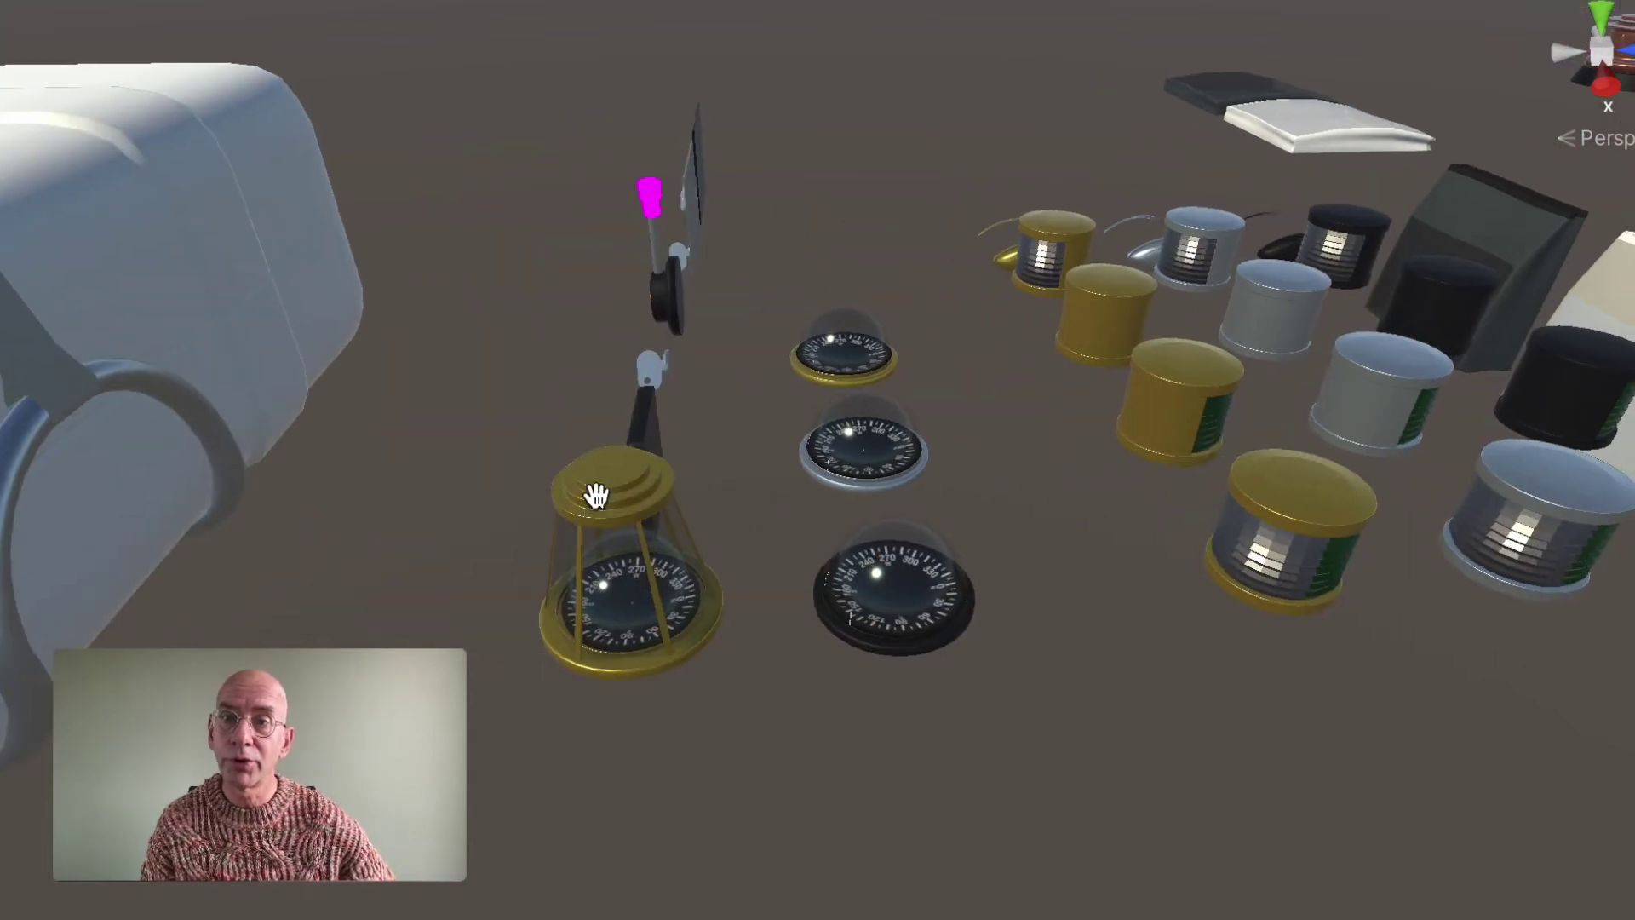
{"action": "right_click_drag", "start_coordinate": [595, 492], "coordinate": [707, 484]}
{"action": "middle_click_drag", "start_coordinate": [537, 435], "coordinate": [677, 447]}
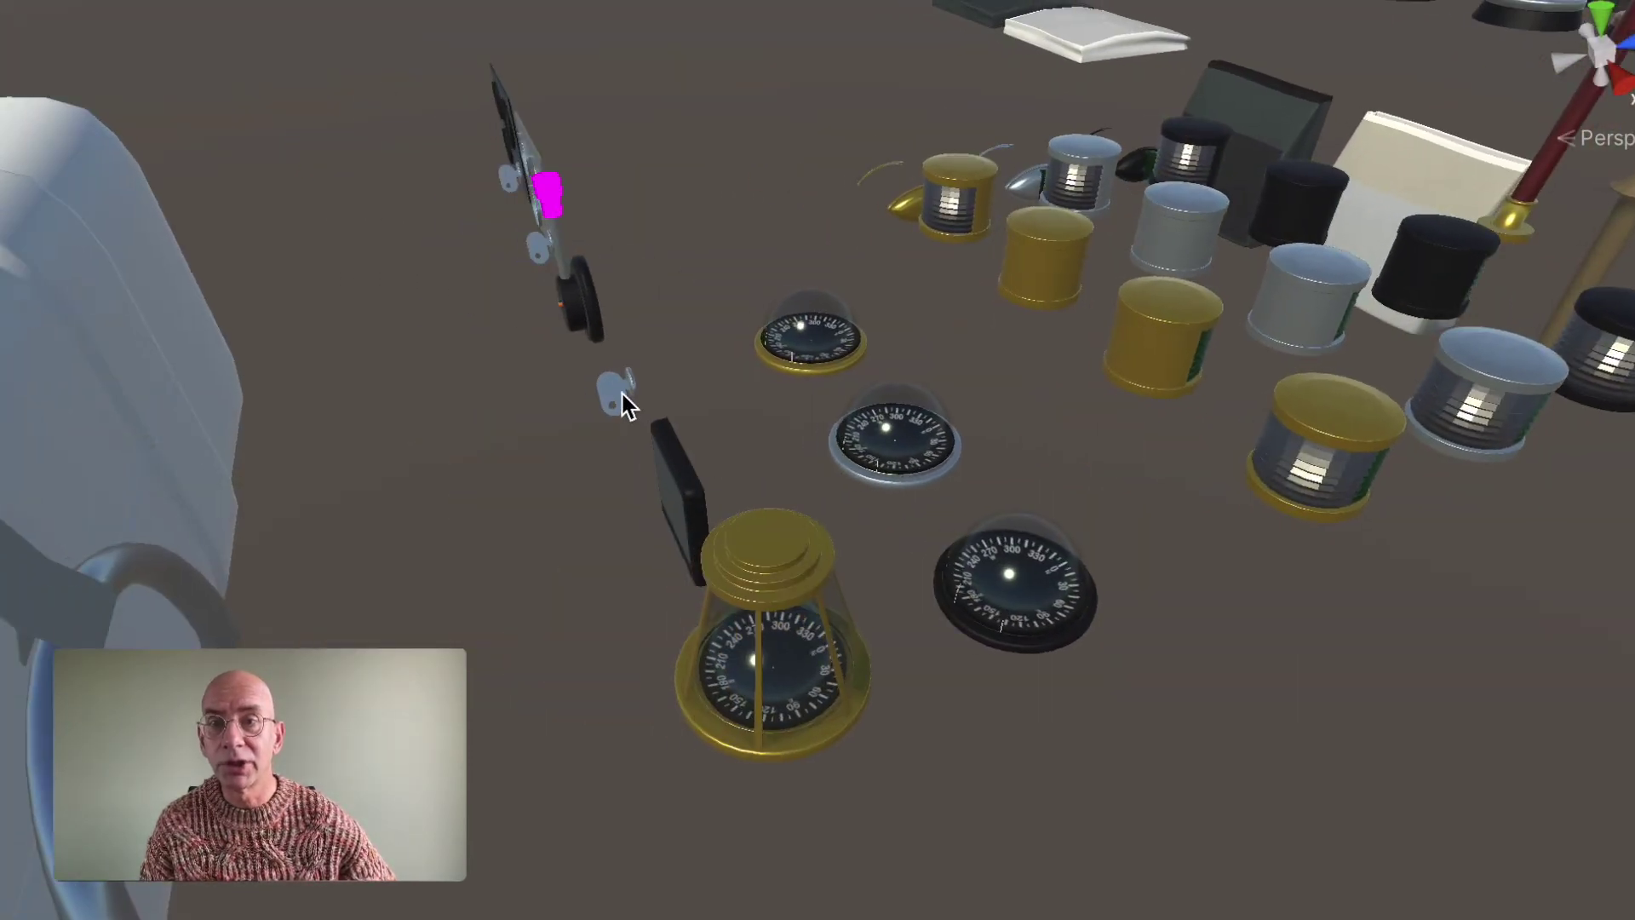
{"action": "middle_click_drag", "start_coordinate": [549, 375], "coordinate": [650, 372]}
{"action": "middle_click_drag", "start_coordinate": [860, 391], "coordinate": [741, 321]}
{"action": "left_click_drag", "start_coordinate": [867, 384], "coordinate": [750, 375], "text": "alt"}
{"action": "mouse_move", "coordinate": [783, 323]}
{"action": "middle_mouse_down"}
{"action": "mouse_move", "coordinate": [1029, 320]}
{"action": "mouse_move", "coordinate": [758, 341]}
{"action": "middle_mouse_up"}
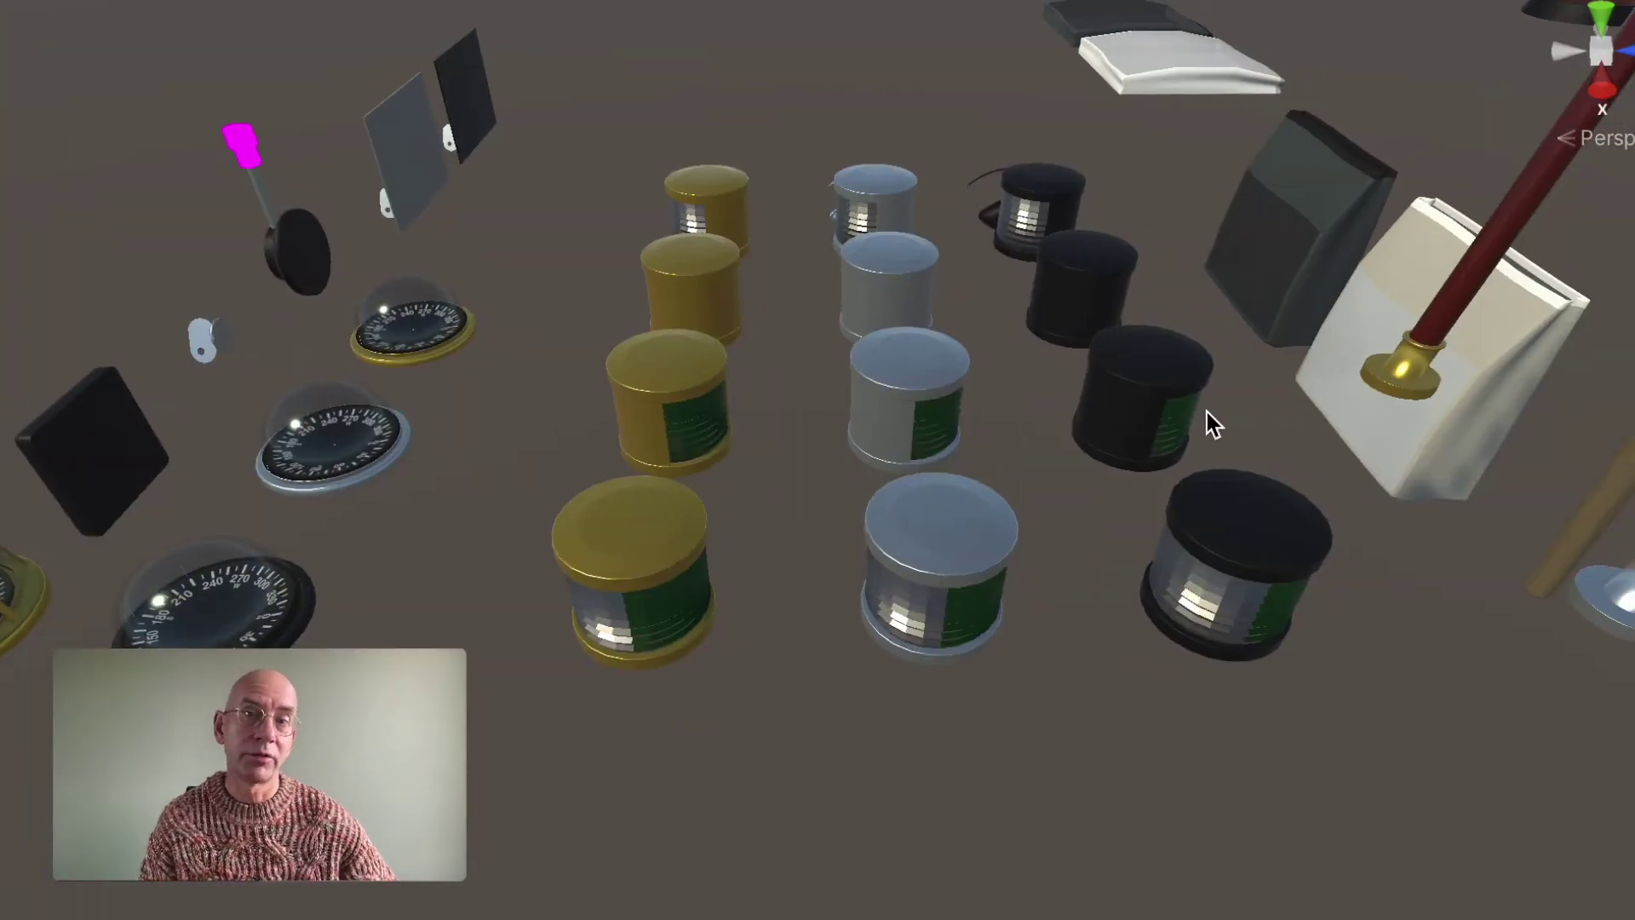
Step: Look over the gold, silver and black navigation lights, then view the whole hardware scene with the rope setup
{"action": "middle_click_drag", "start_coordinate": [1208, 412], "coordinate": [937, 380]}
{"action": "right_click_drag", "start_coordinate": [1116, 477], "coordinate": [1355, 120]}
{"action": "middle_click_drag", "start_coordinate": [1191, 320], "coordinate": [998, 400]}
{"action": "middle_click_drag", "start_coordinate": [933, 533], "coordinate": [741, 290]}
{"action": "right_click_drag", "start_coordinate": [1097, 402], "coordinate": [1226, 613]}
{"action": "middle_click_drag", "start_coordinate": [793, 596], "coordinate": [860, 401]}
{"action": "scroll", "coordinate": [862, 507], "scroll_direction": "down", "scroll_amount": 10}
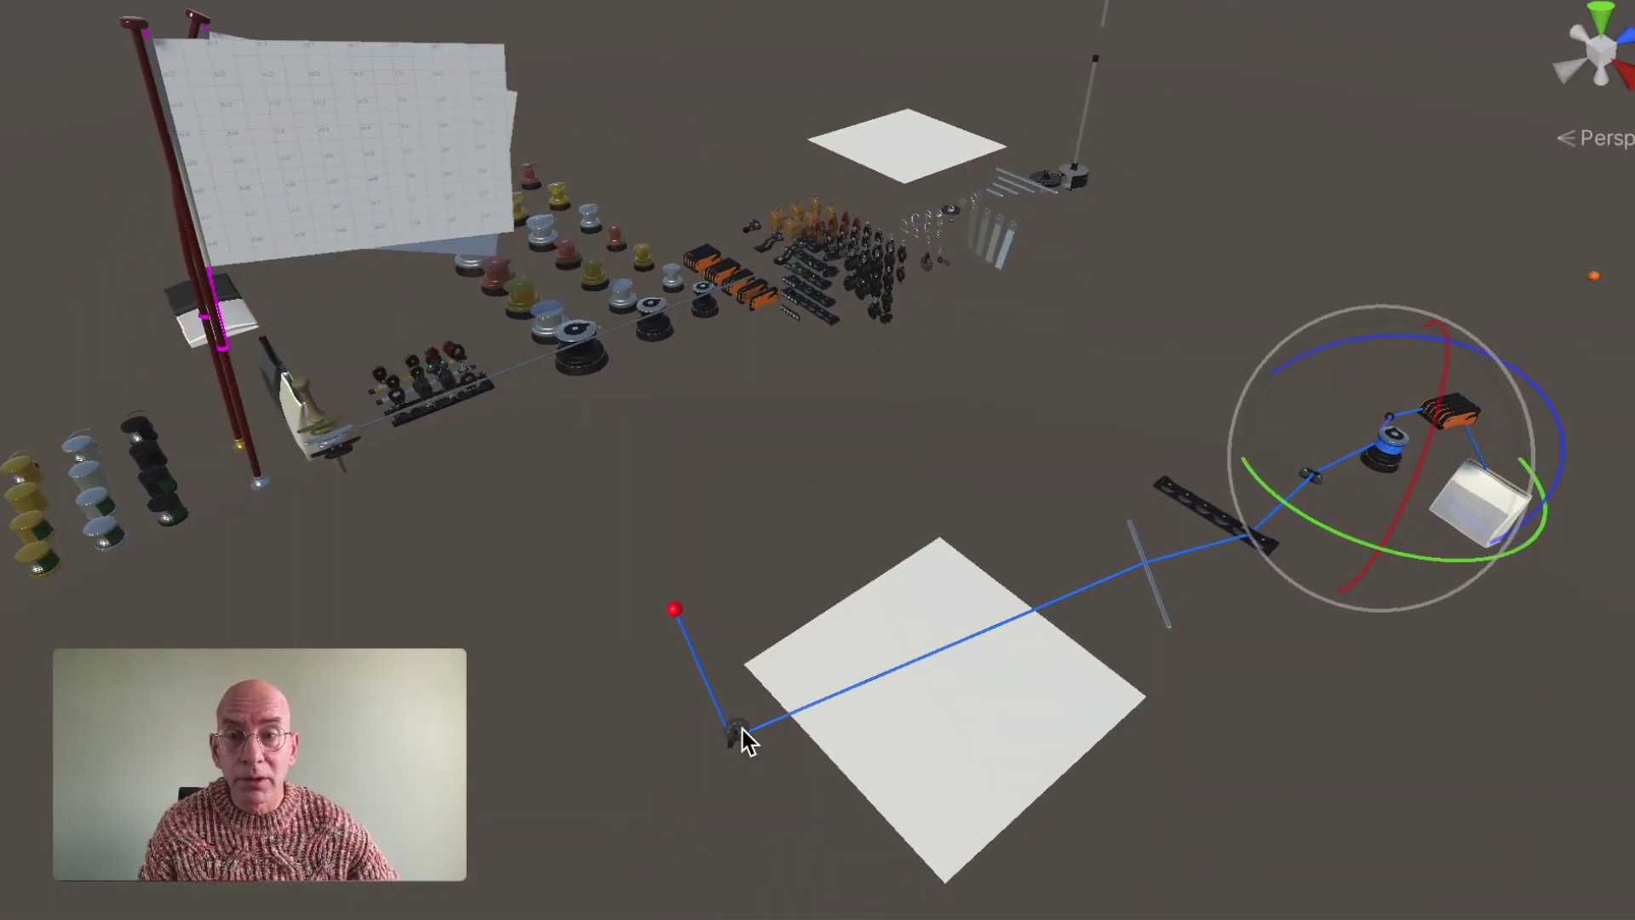
Step: Select and frame the perforated round block where the blue rope bends down from the red ball
{"action": "left_click", "coordinate": [740, 735]}
{"action": "key", "text": "f"}
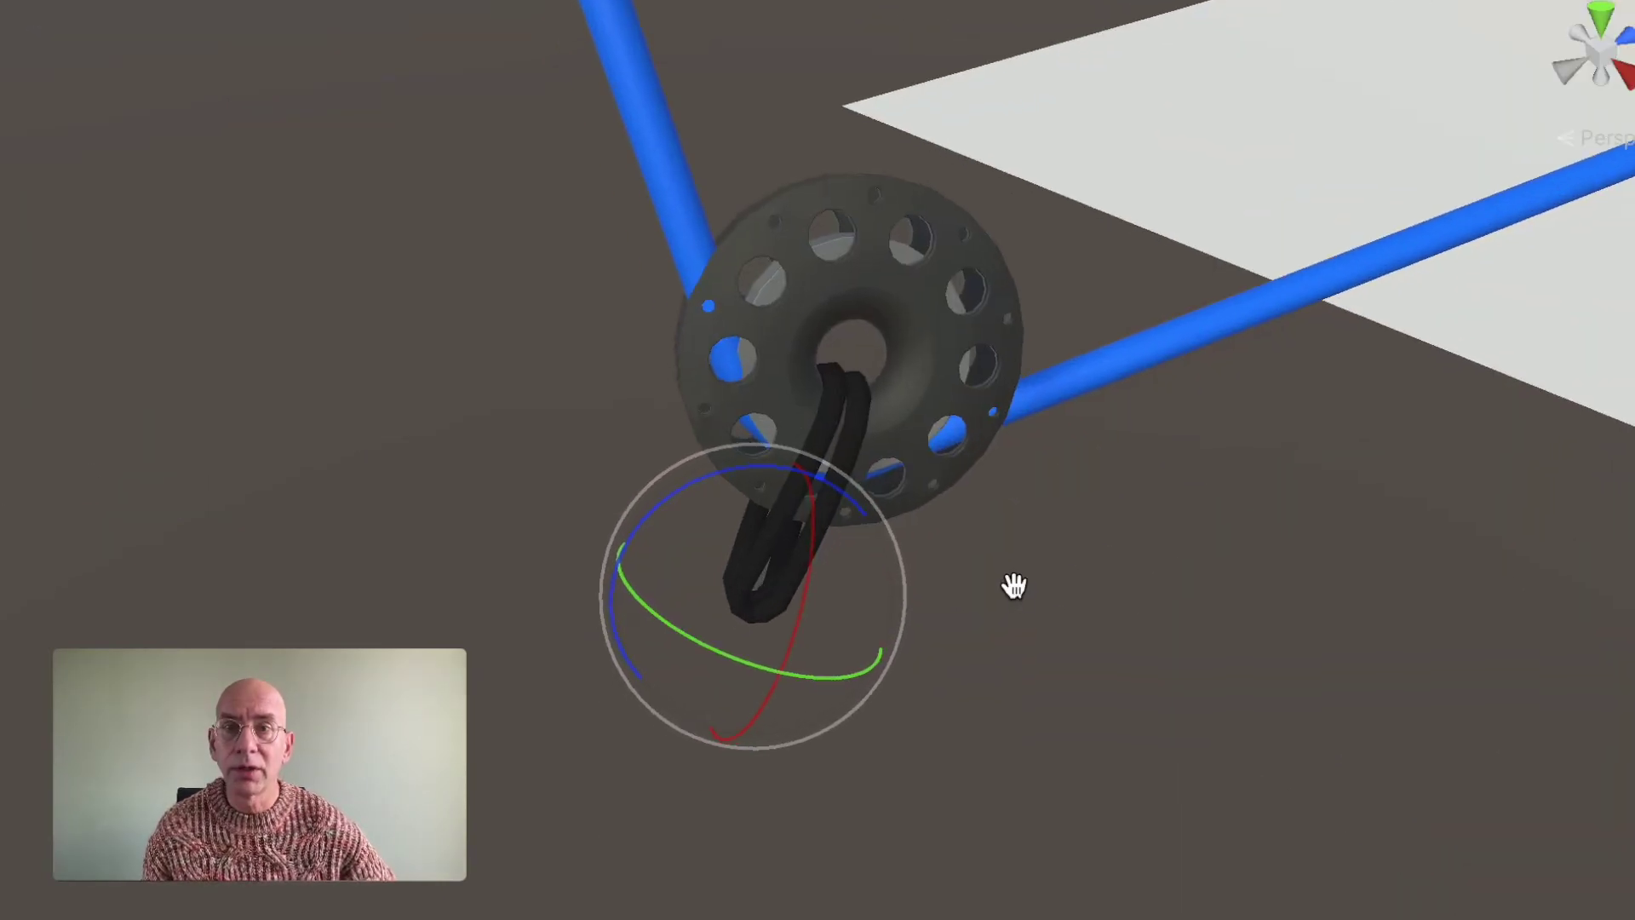
{"action": "right_click_drag", "start_coordinate": [1011, 585], "coordinate": [1080, 469]}
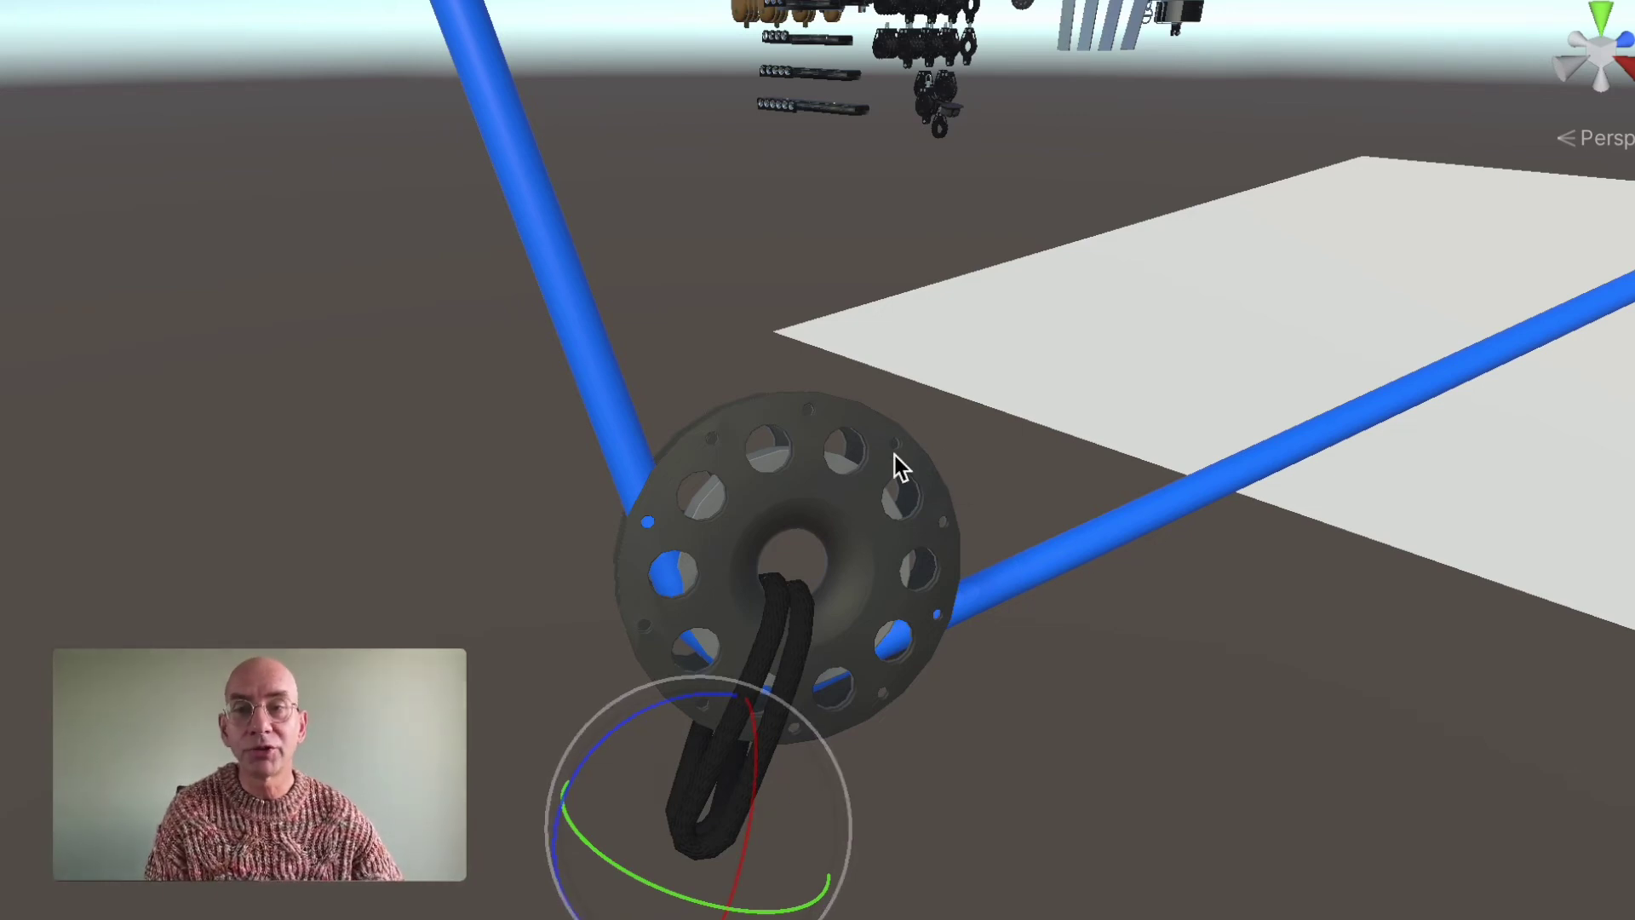
{"action": "middle_click_drag", "start_coordinate": [896, 369], "coordinate": [887, 421]}
{"action": "middle_click_drag", "start_coordinate": [931, 350], "coordinate": [930, 436]}
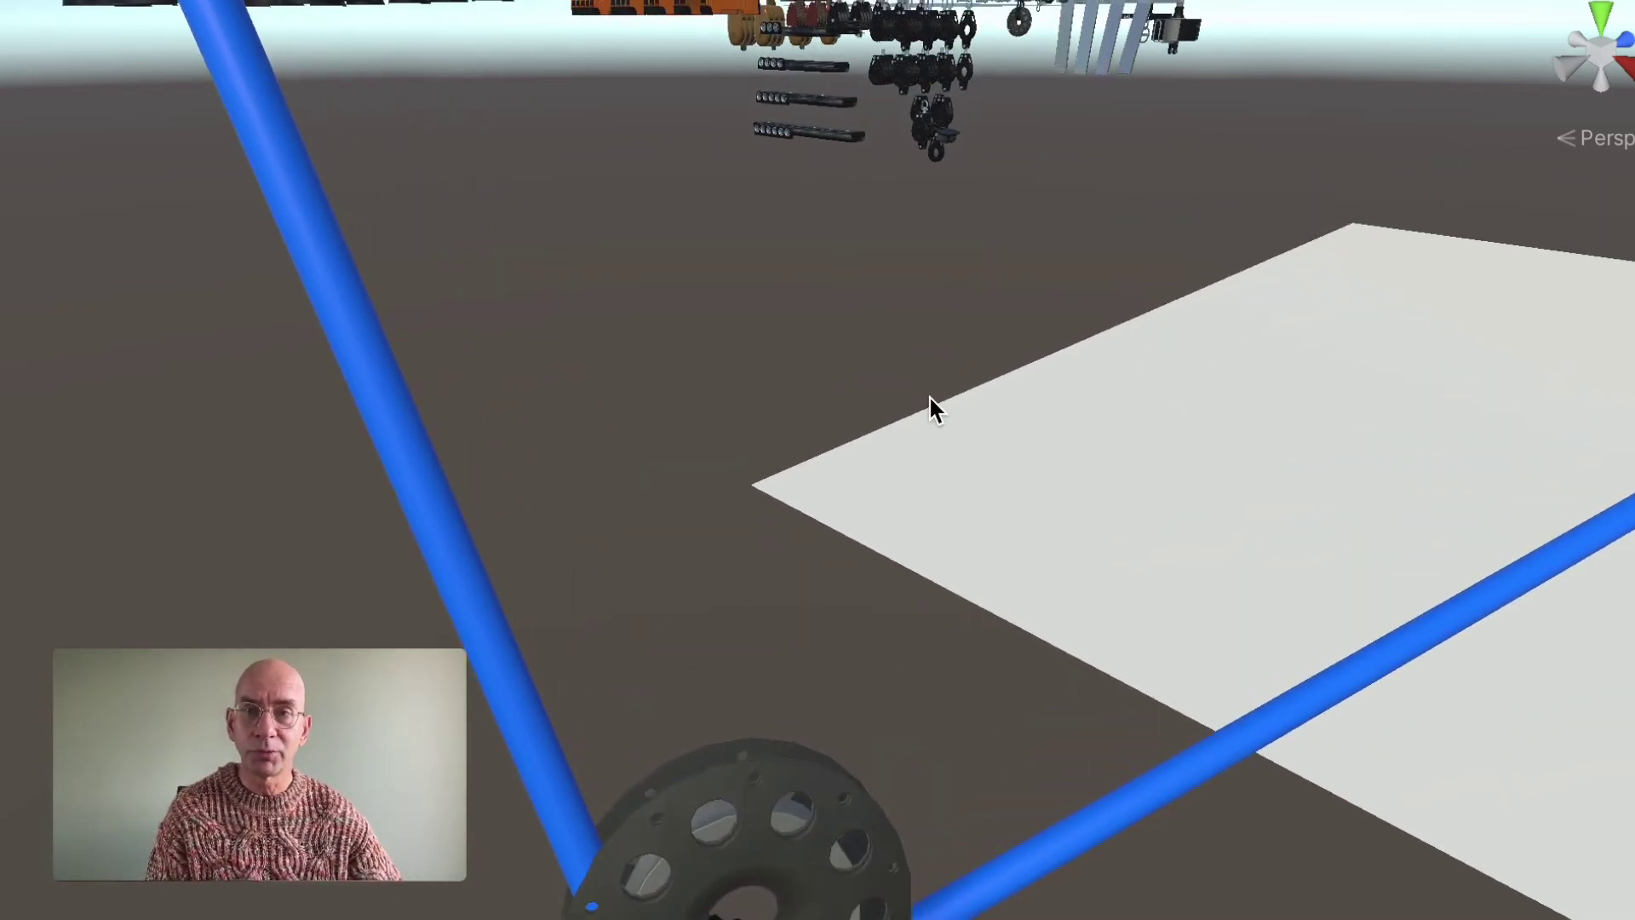
Step: Return to the hardware collection and frame the hardware around the shackles and chainplates
{"action": "scroll", "coordinate": [965, 305], "scroll_direction": "up", "scroll_amount": 3}
{"action": "middle_click_drag", "start_coordinate": [946, 167], "coordinate": [966, 639]}
{"action": "middle_click_drag", "start_coordinate": [928, 215], "coordinate": [929, 426]}
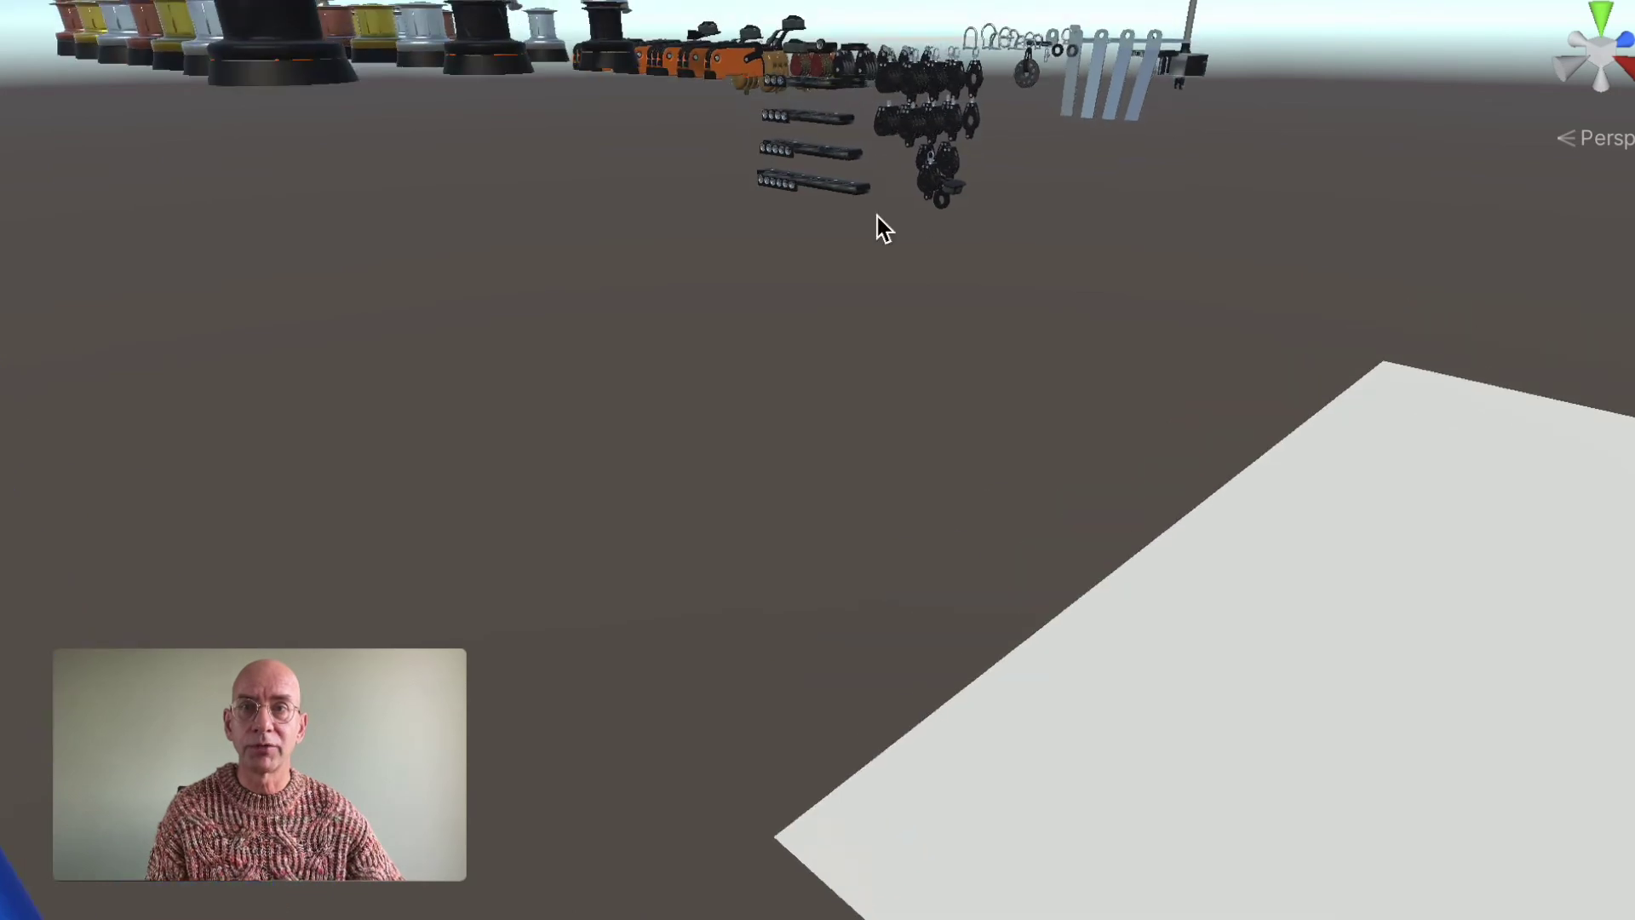
{"action": "middle_click_drag", "start_coordinate": [878, 217], "coordinate": [885, 520]}
{"action": "middle_click_drag", "start_coordinate": [883, 187], "coordinate": [930, 762]}
{"action": "middle_click_drag", "start_coordinate": [967, 264], "coordinate": [961, 487]}
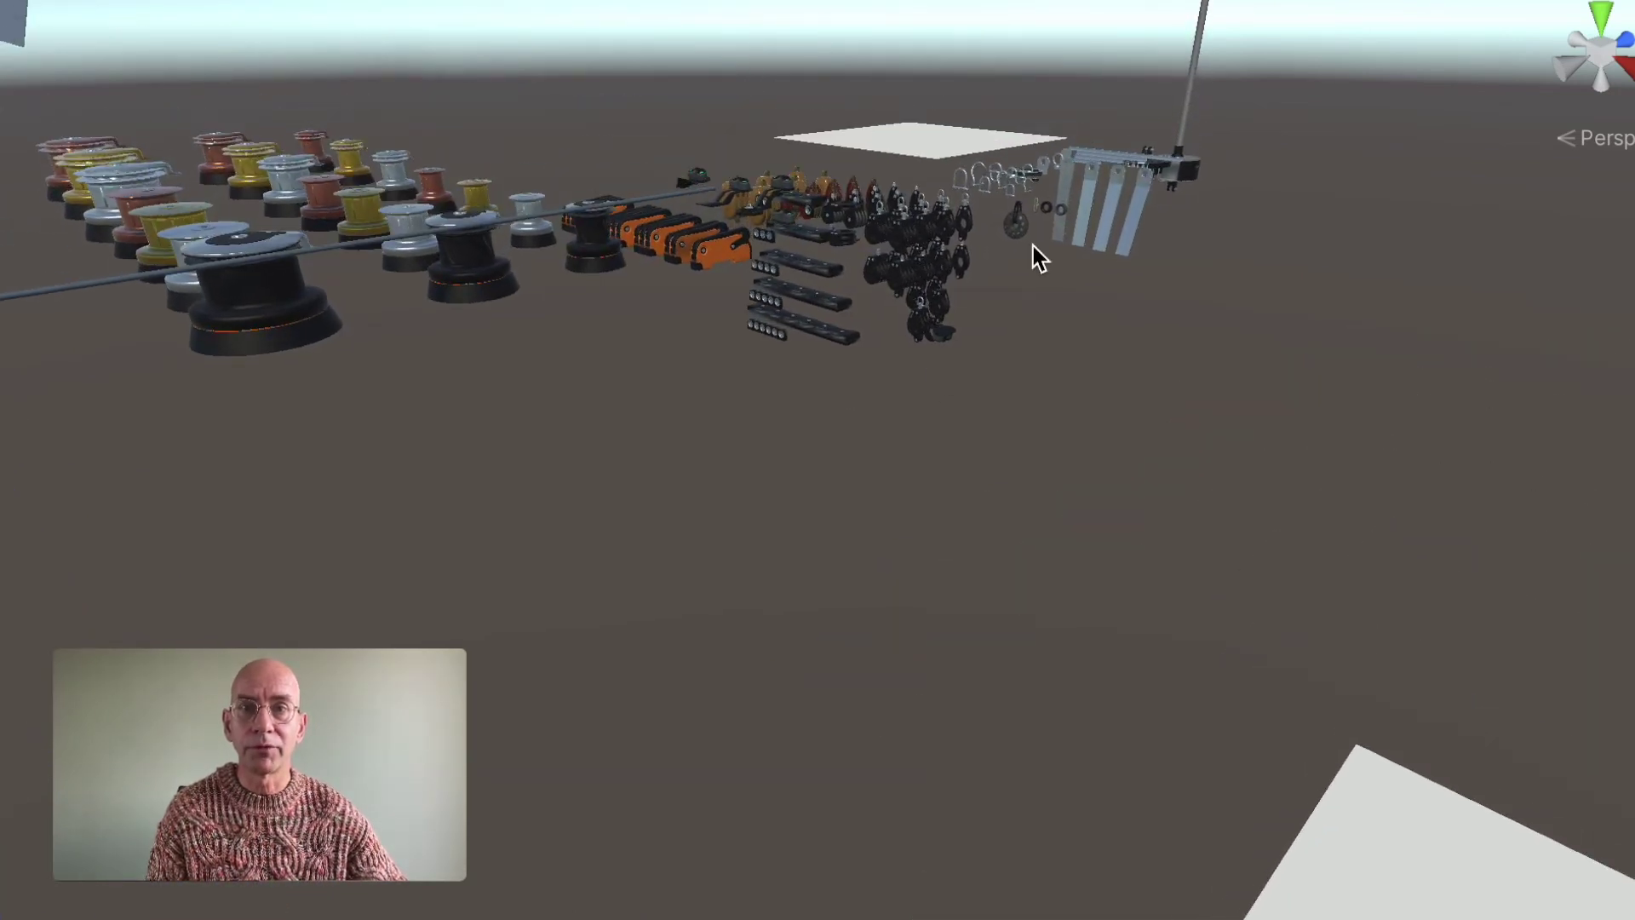
{"action": "left_click", "coordinate": [1044, 171]}
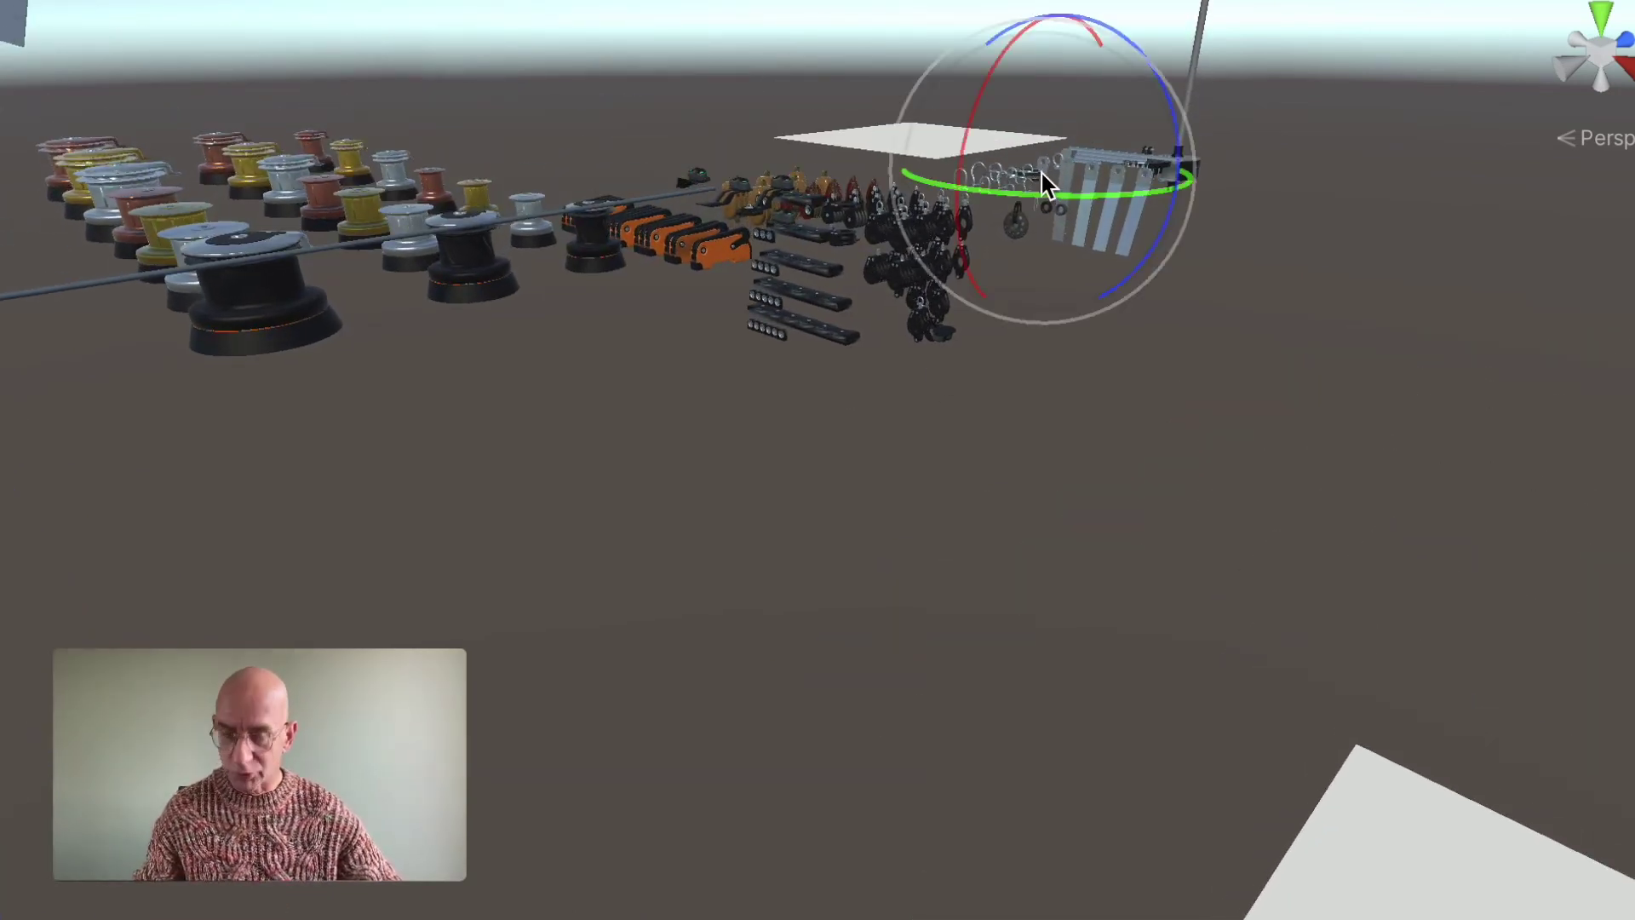
{"action": "key", "text": "f"}
{"action": "scroll", "coordinate": [964, 468], "scroll_direction": "down", "scroll_amount": 6}
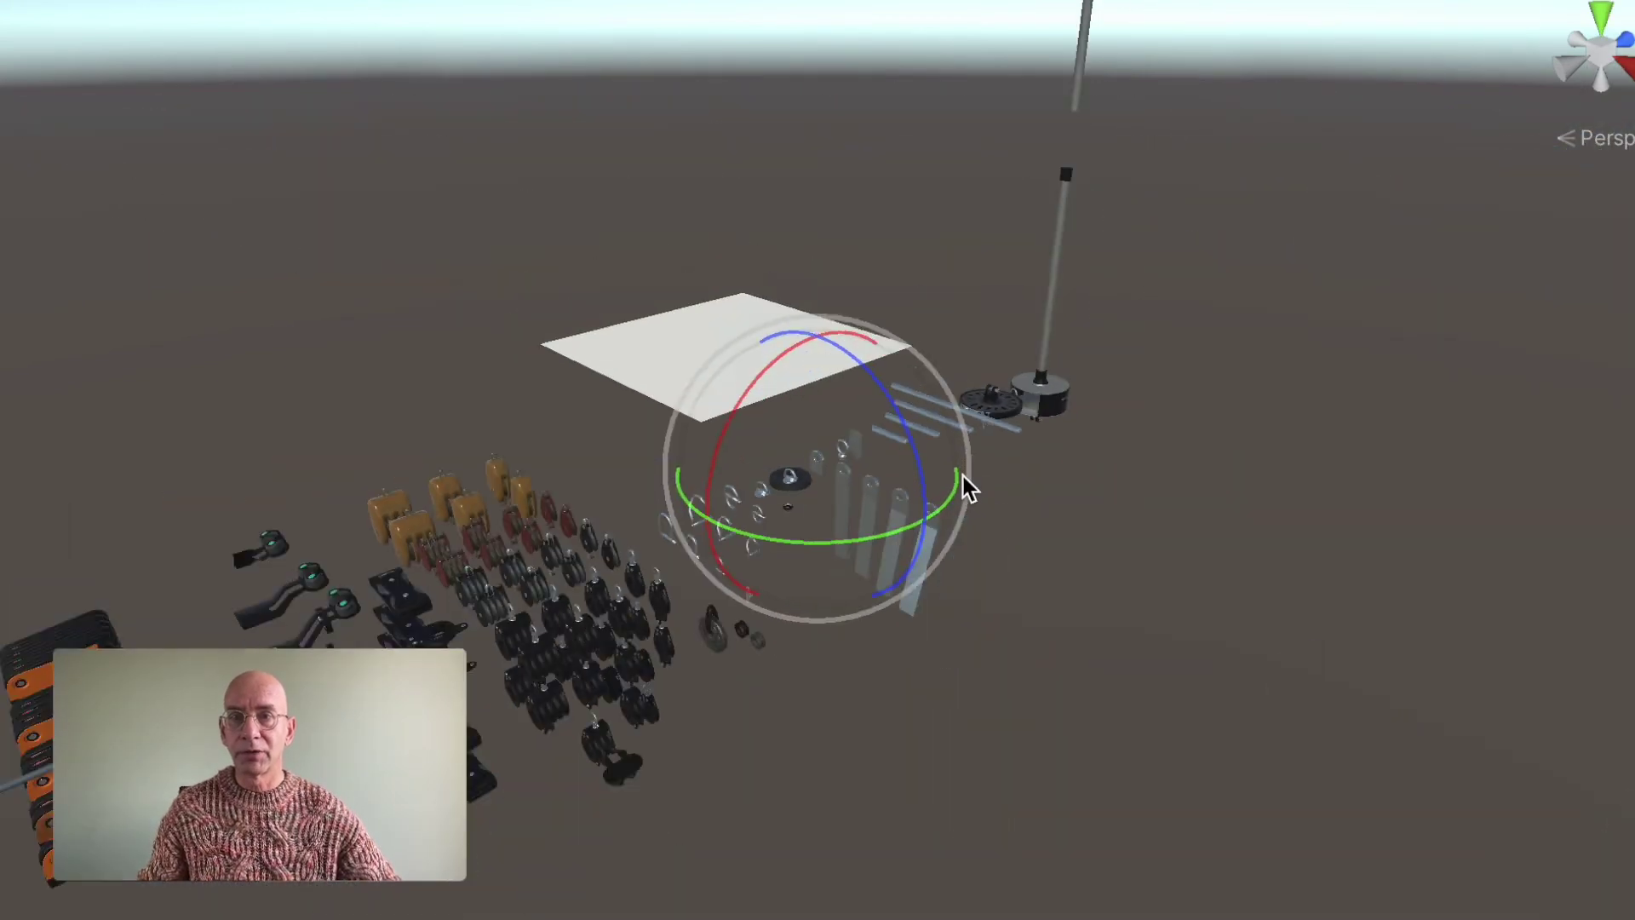
Step: Select a metal shackle and one of the black blocks to compare the two hardware groups up close
{"action": "left_click", "coordinate": [793, 489]}
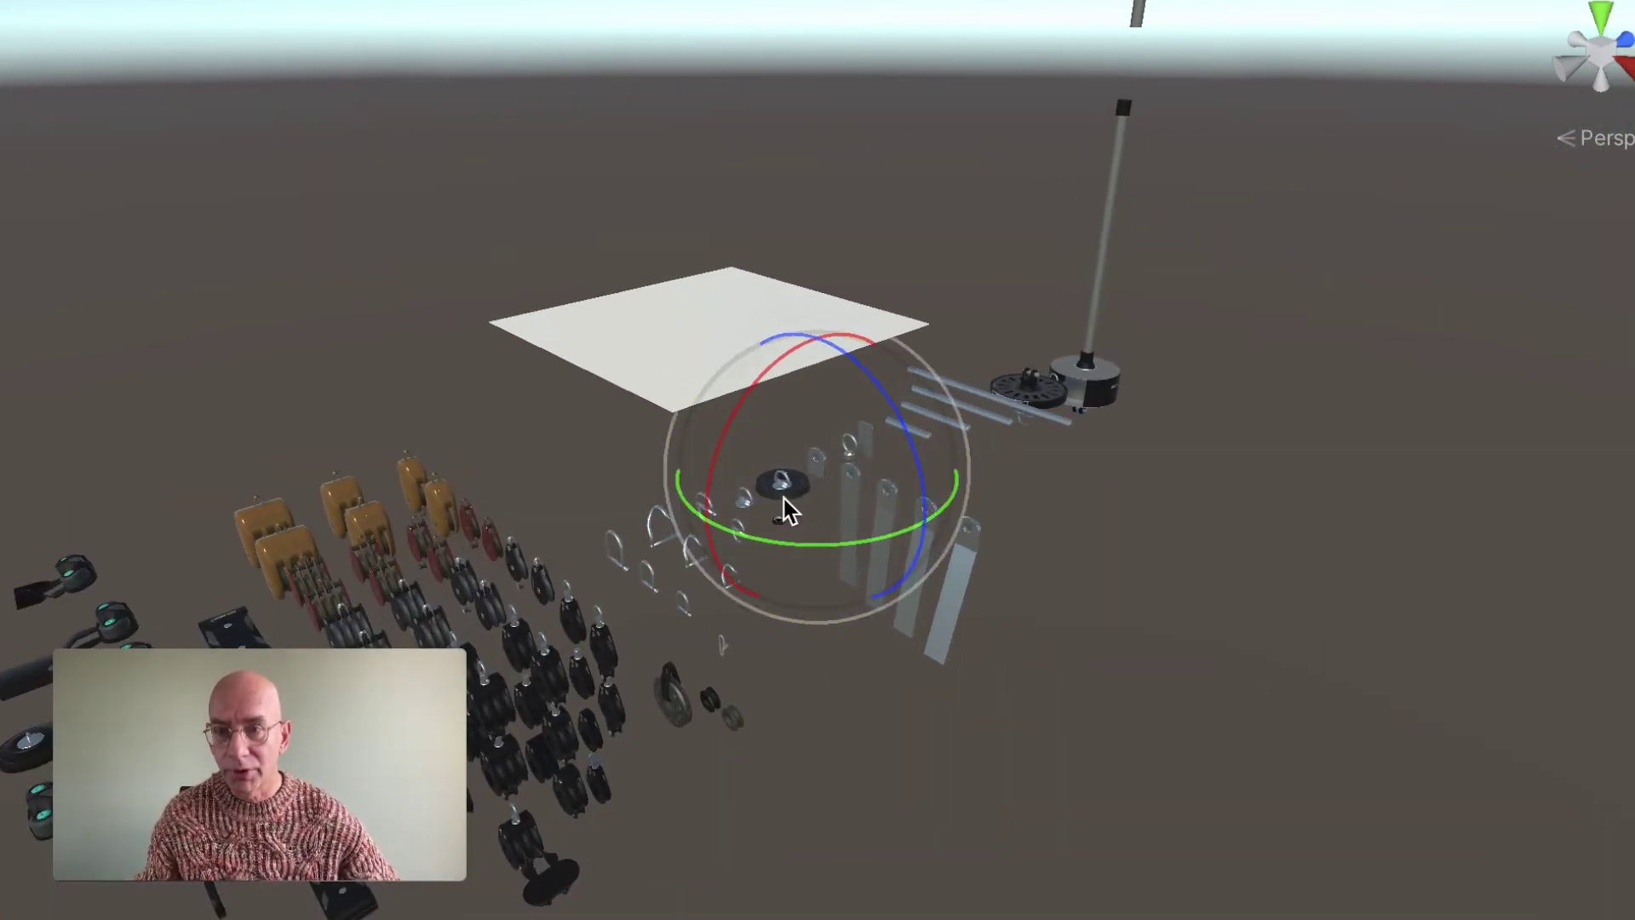
{"action": "scroll", "coordinate": [785, 492], "scroll_direction": "up", "scroll_amount": 2}
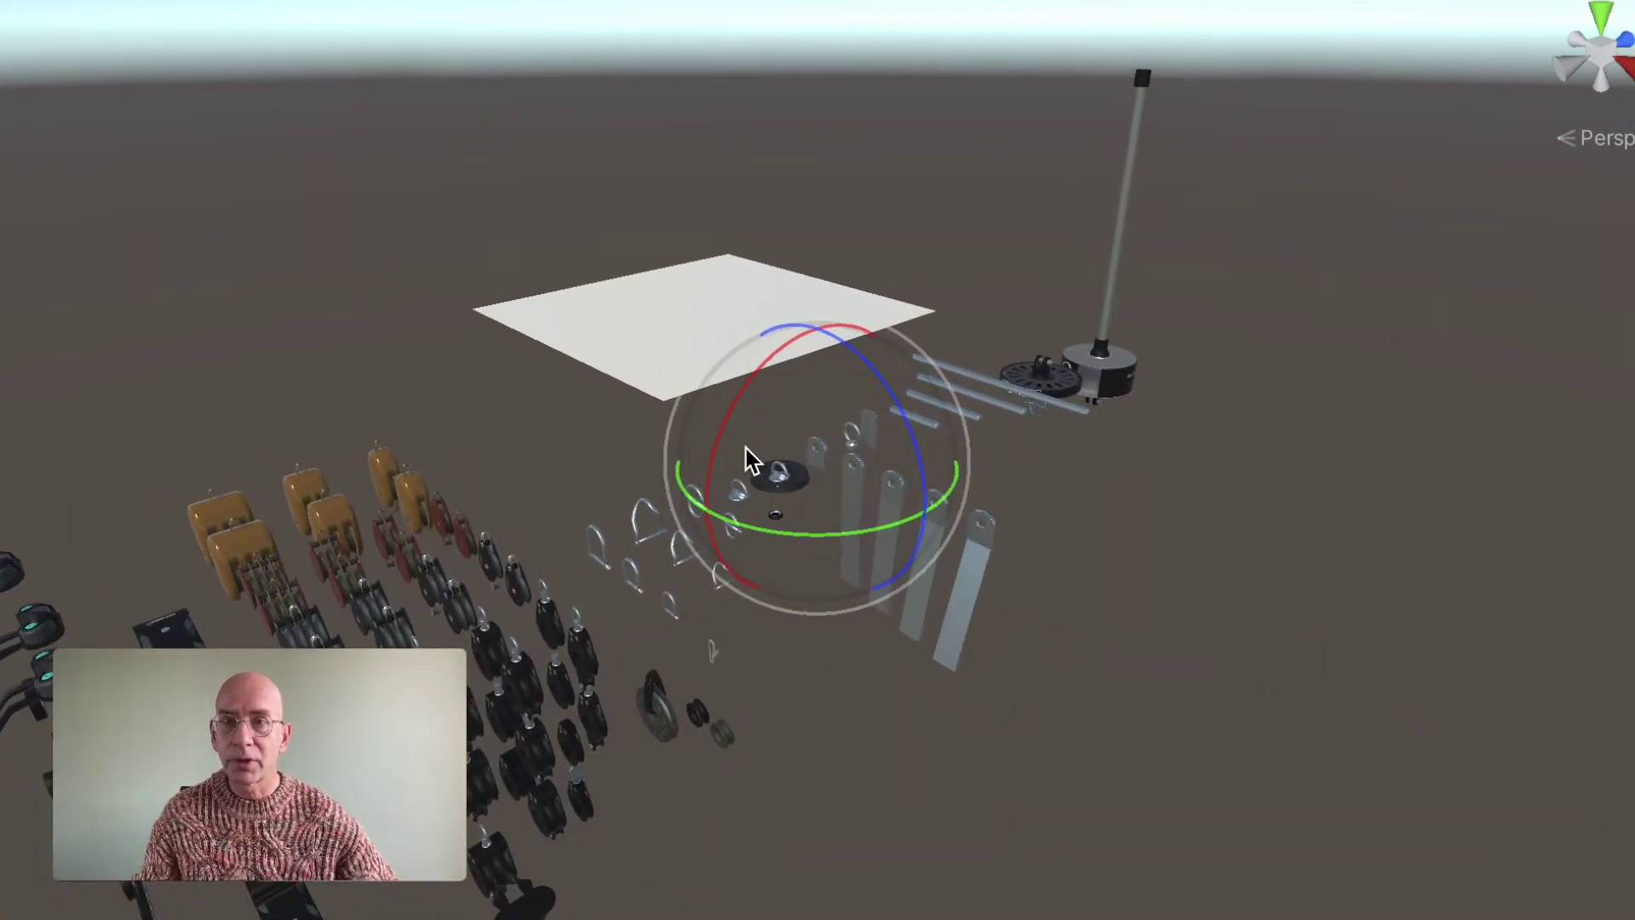
{"action": "left_click", "coordinate": [637, 575]}
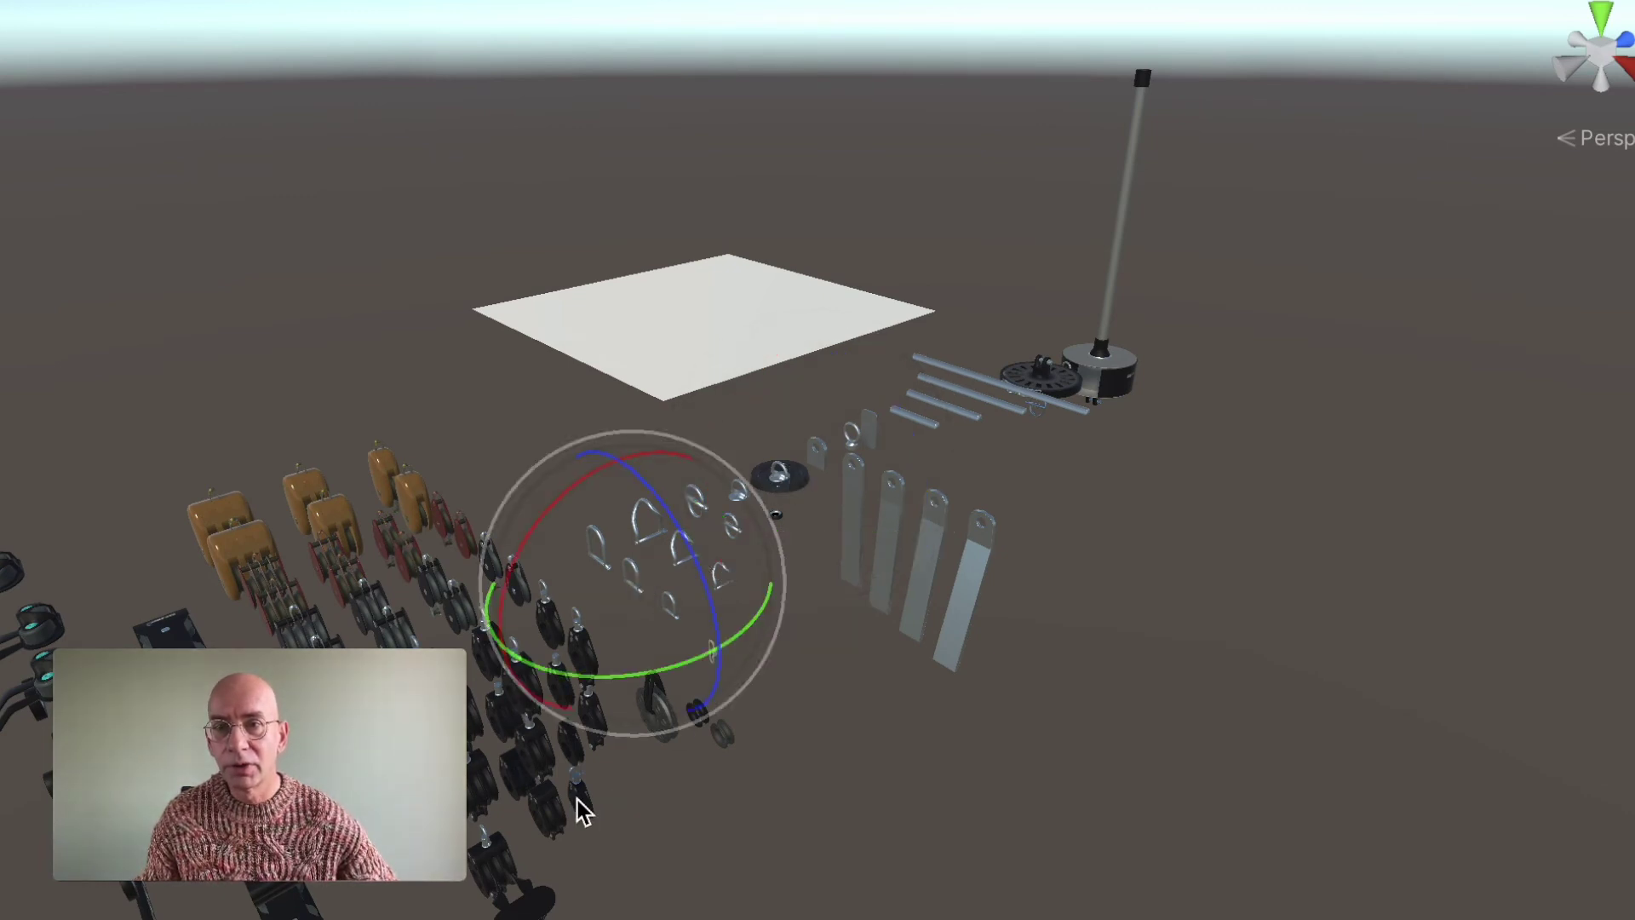
{"action": "left_click", "coordinate": [556, 757]}
{"action": "middle_click_drag", "start_coordinate": [809, 669], "coordinate": [1077, 519]}
{"action": "scroll", "coordinate": [970, 545], "scroll_direction": "up", "scroll_amount": 3}
{"action": "scroll", "coordinate": [974, 555], "scroll_direction": "down", "scroll_amount": 3}
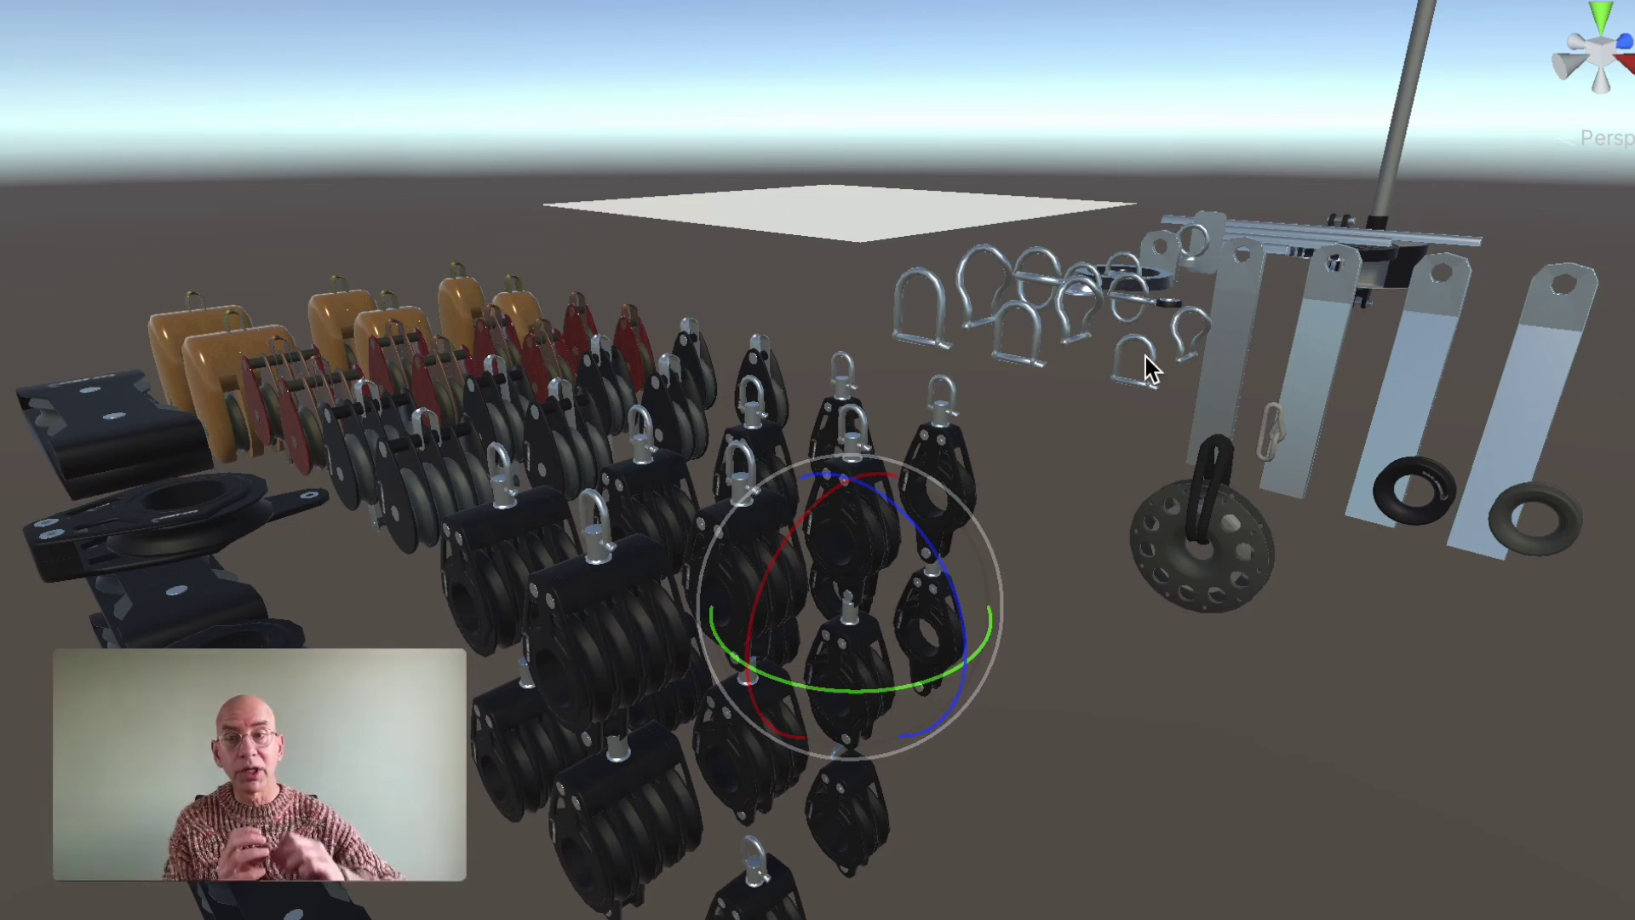
Step: Survey the rows of blocks and shackles together with the orange clutches and coloured winches
{"action": "middle_click_drag", "start_coordinate": [1202, 362], "coordinate": [1082, 502]}
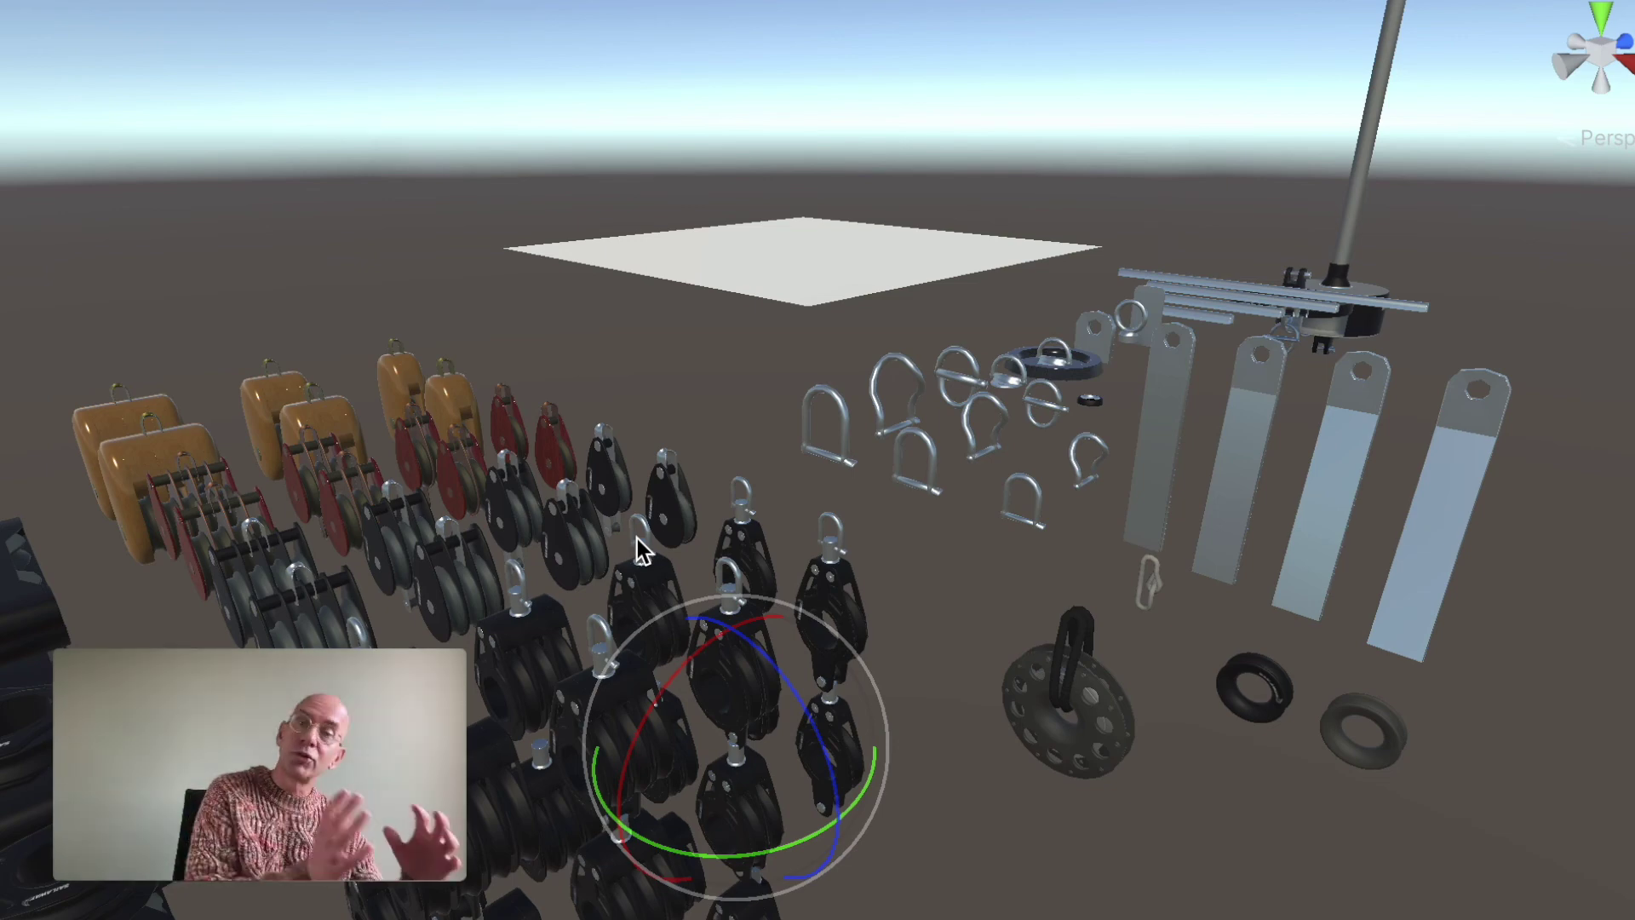
{"action": "right_click_drag", "start_coordinate": [643, 552], "coordinate": [505, 508]}
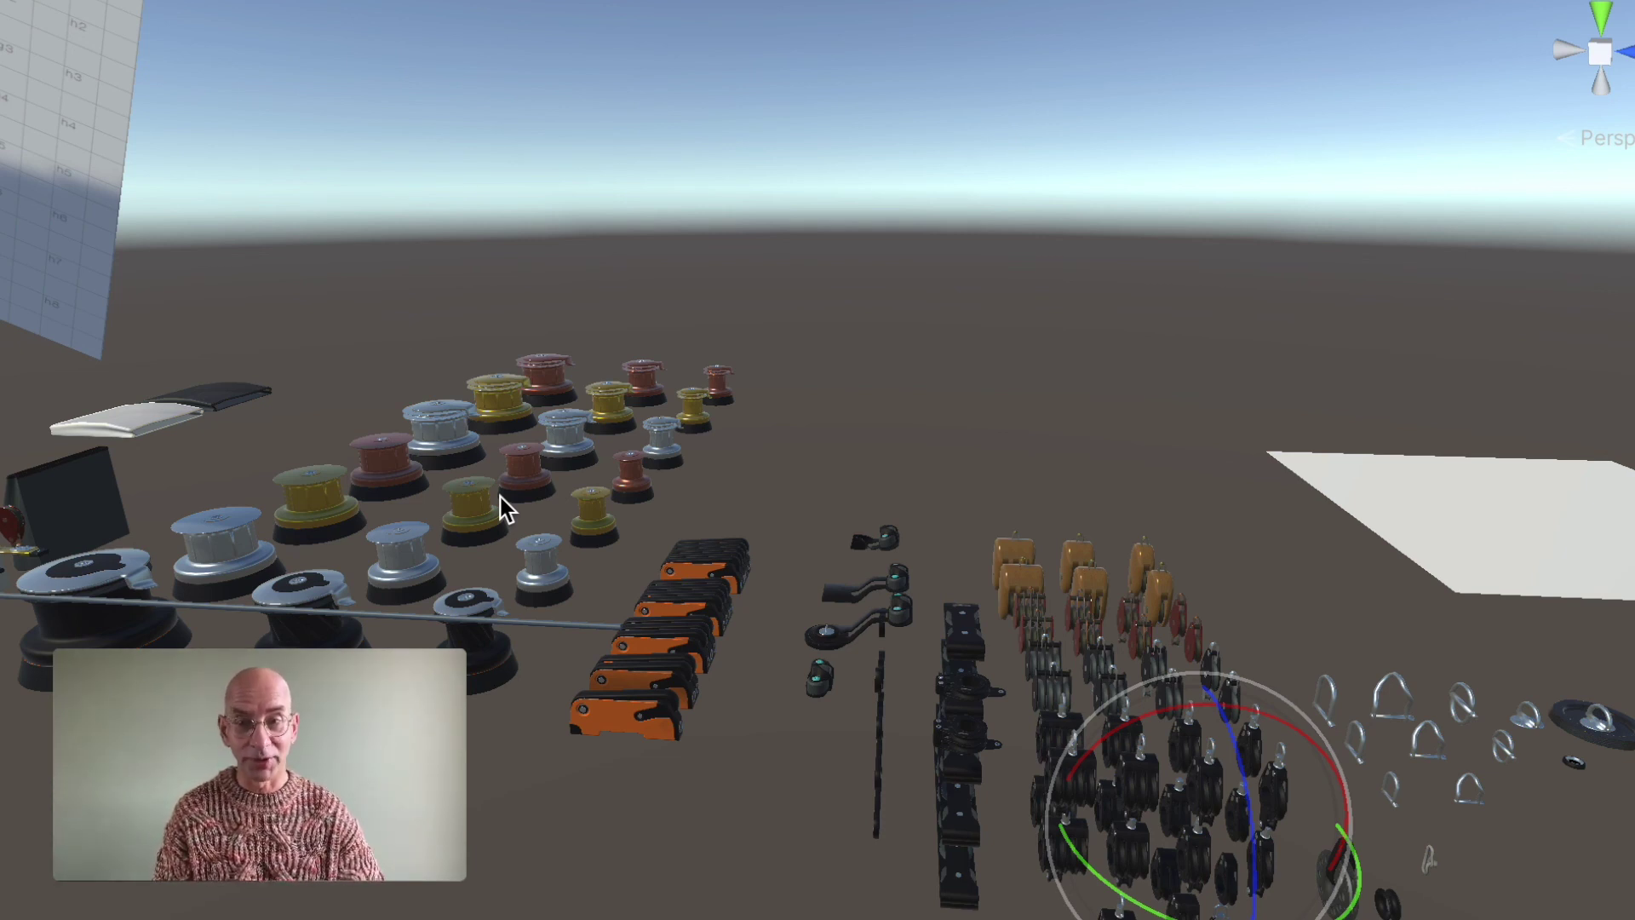
{"action": "scroll", "coordinate": [687, 636], "scroll_direction": "down", "scroll_amount": 1}
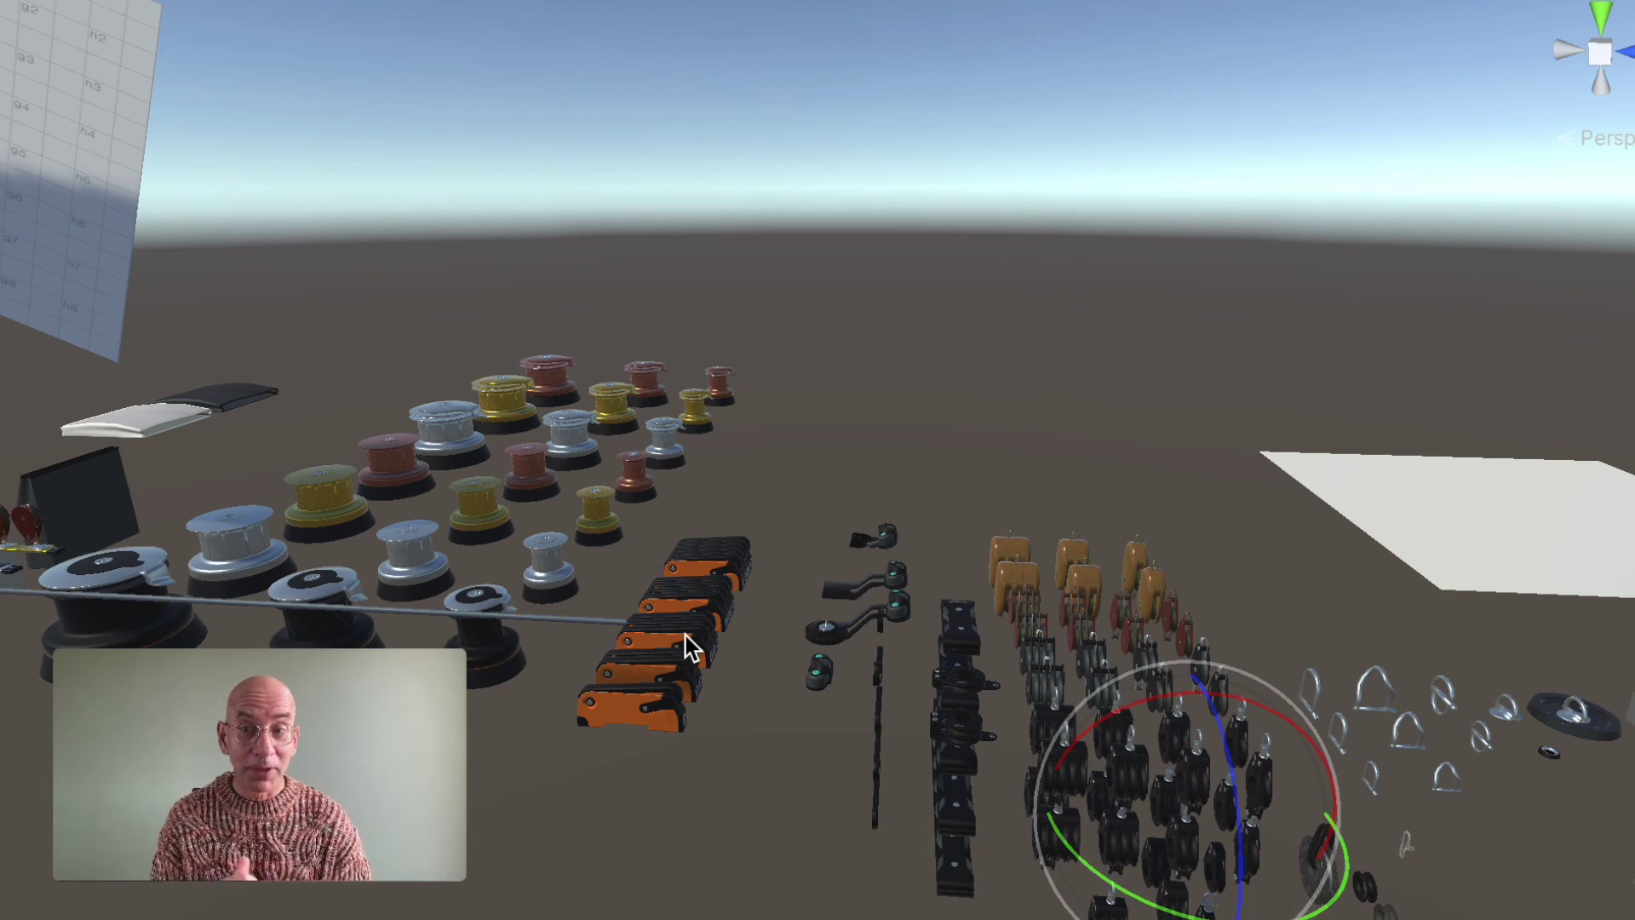